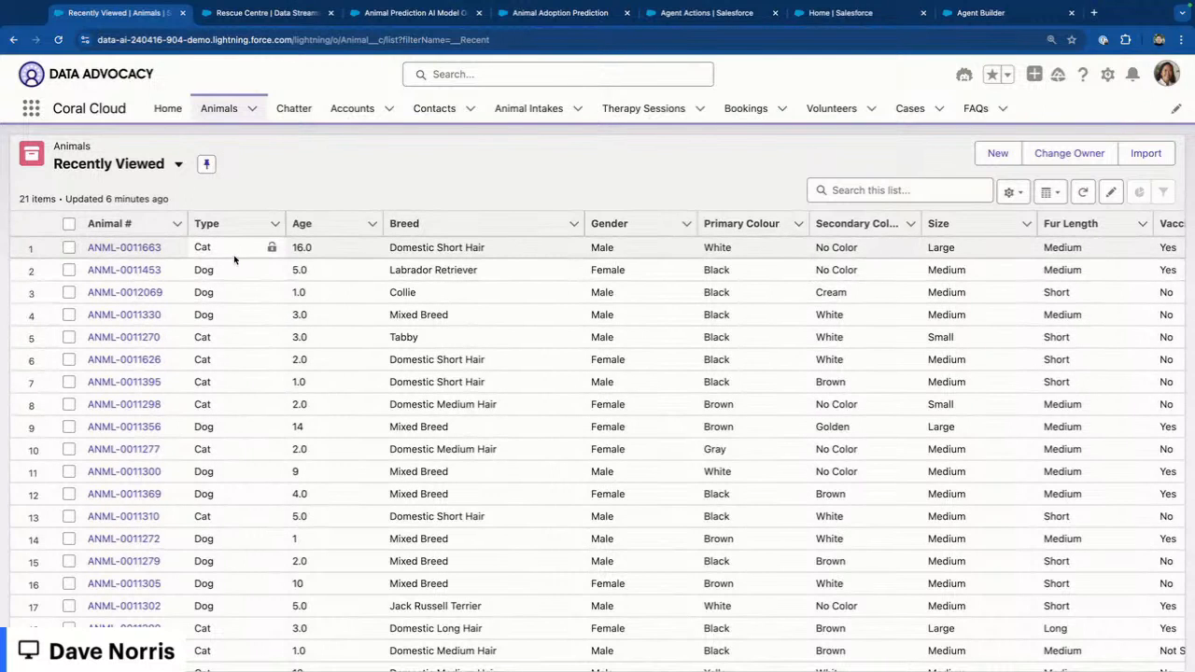
# Open animal record ANML-0011663 and review its related medical and behaviour records, returning to its details.
pyautogui.click(127, 248)
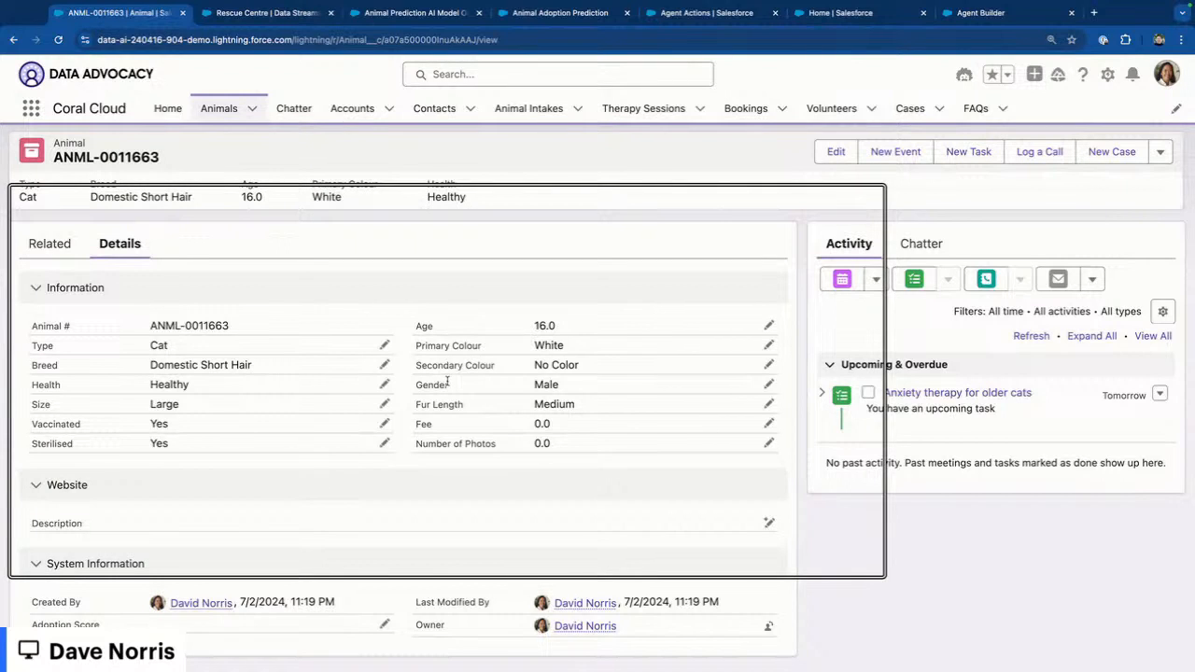
pyautogui.click(51, 244)
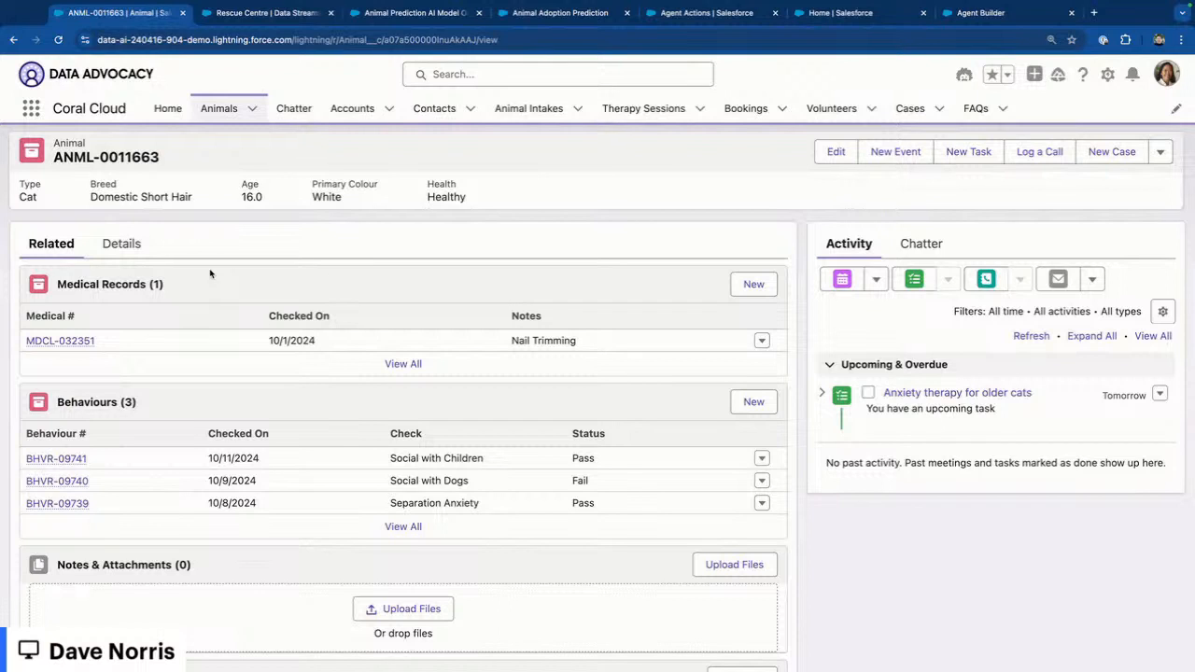
pyautogui.click(126, 244)
# Open the Einstein assistant in a widened view and ask it "Summarize this animal for me".
pyautogui.click(964, 77)
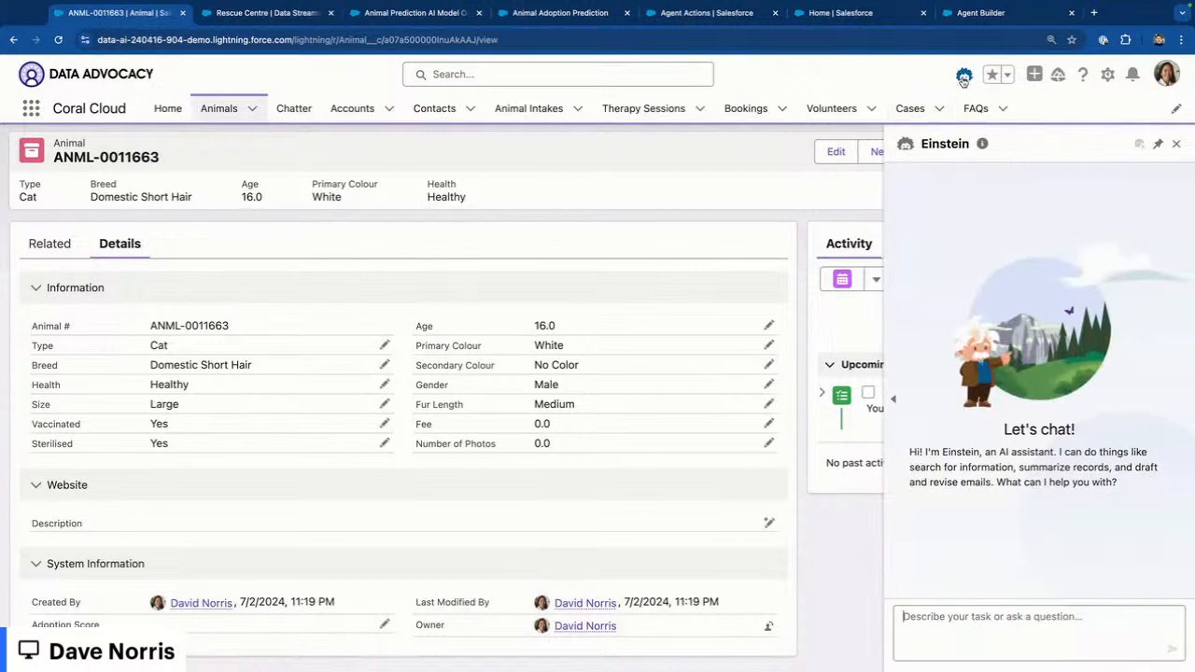
pyautogui.click(892, 398)
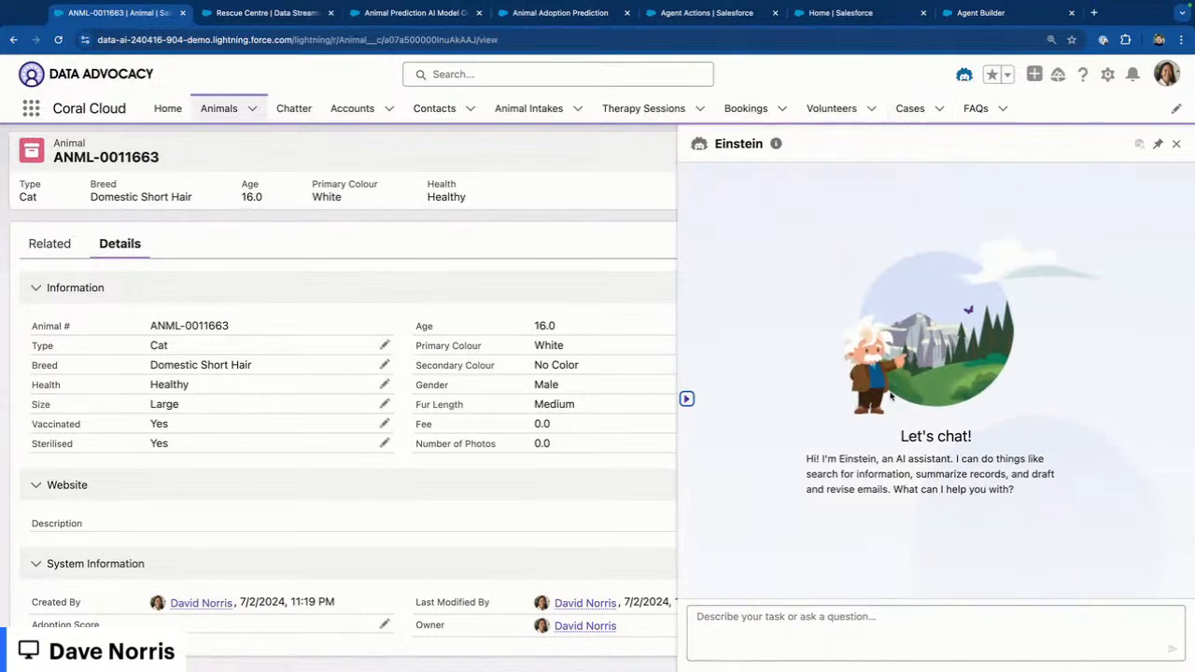
pyautogui.click(808, 624)
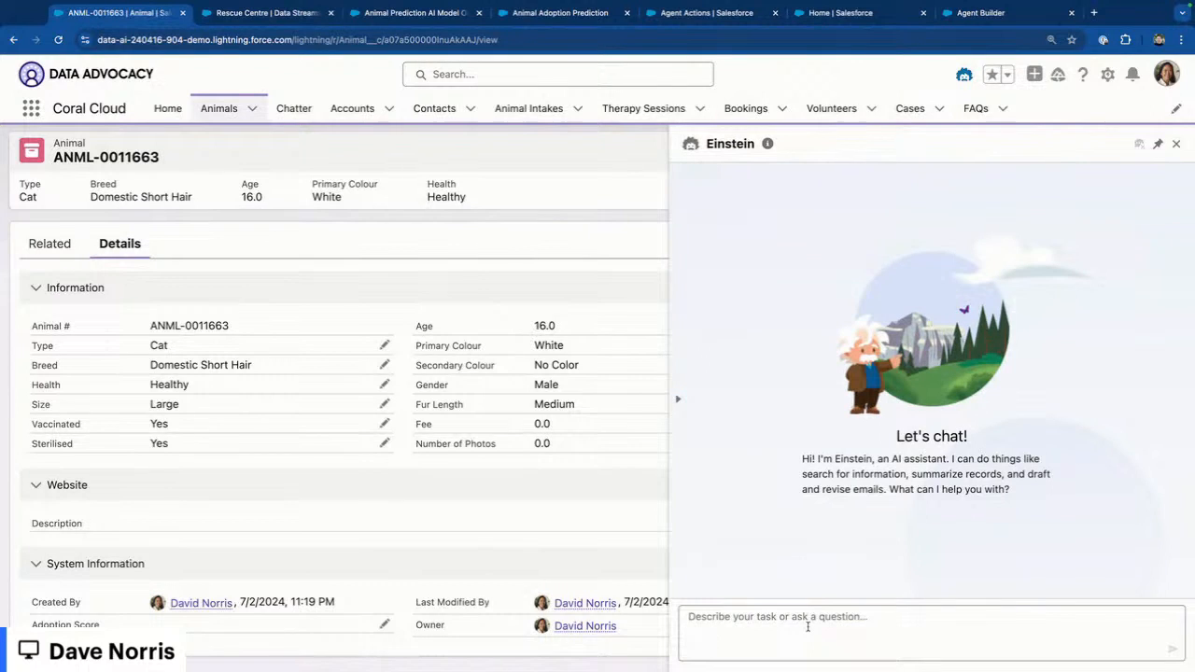
pyautogui.write('Summarize this animal for me')
pyautogui.press('Return')
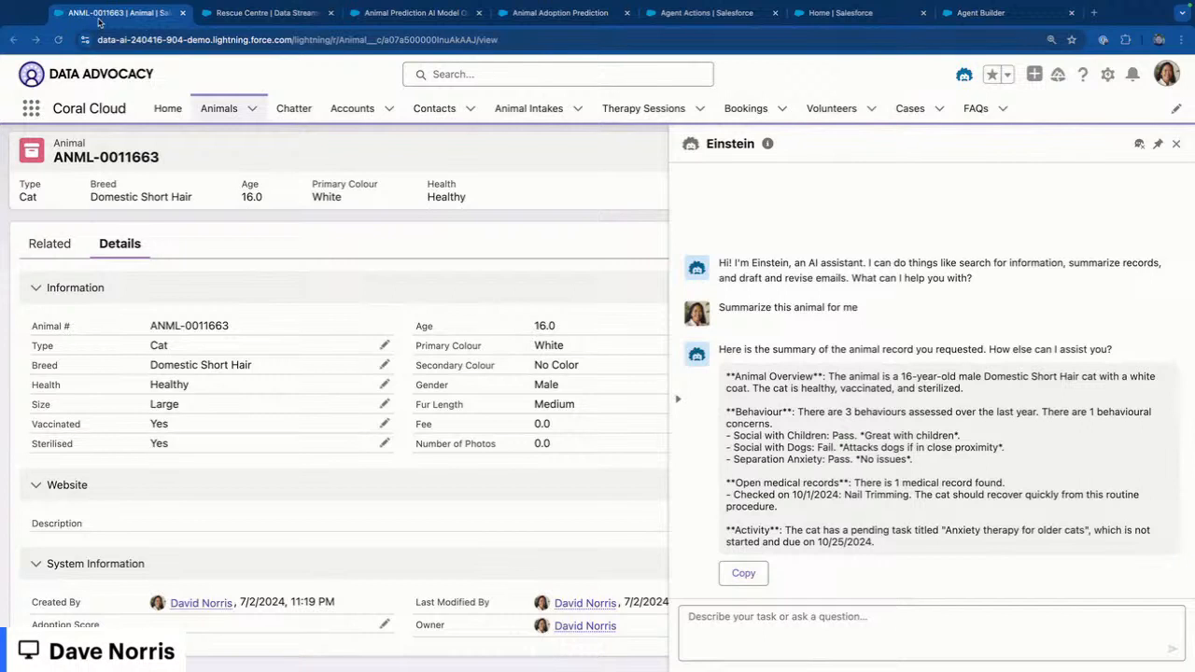
# Switch to Data Cloud and display the records of the Animal data model object in Data Explorer.
pyautogui.click(243, 14)
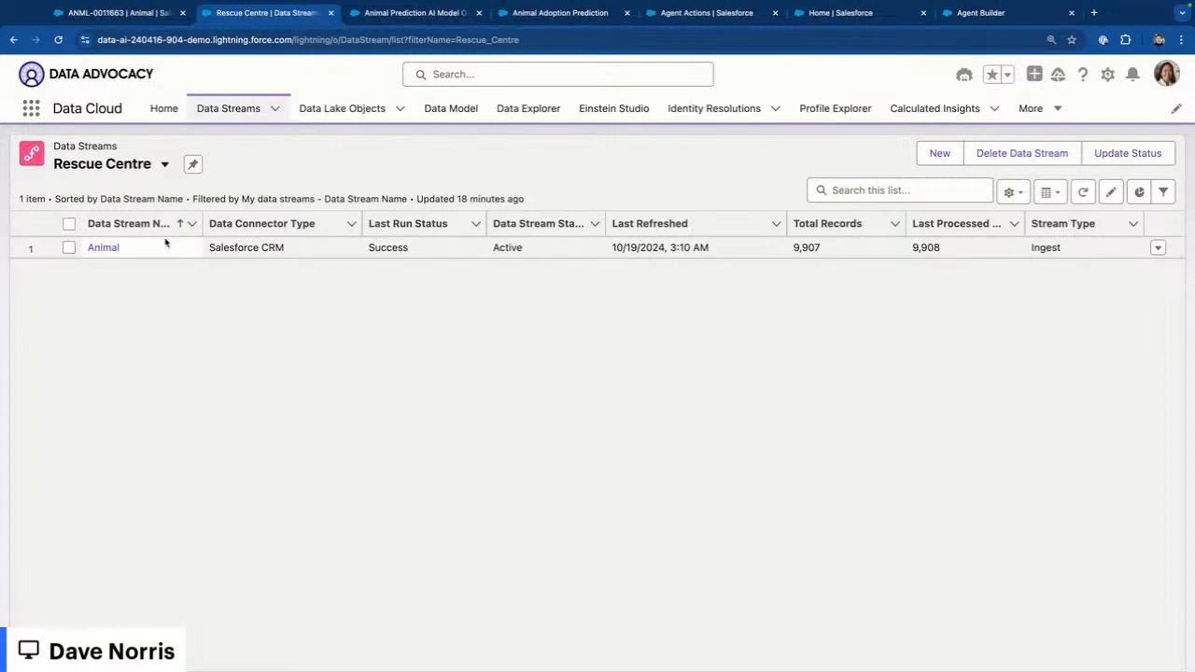
pyautogui.scroll(1, 98, 194)
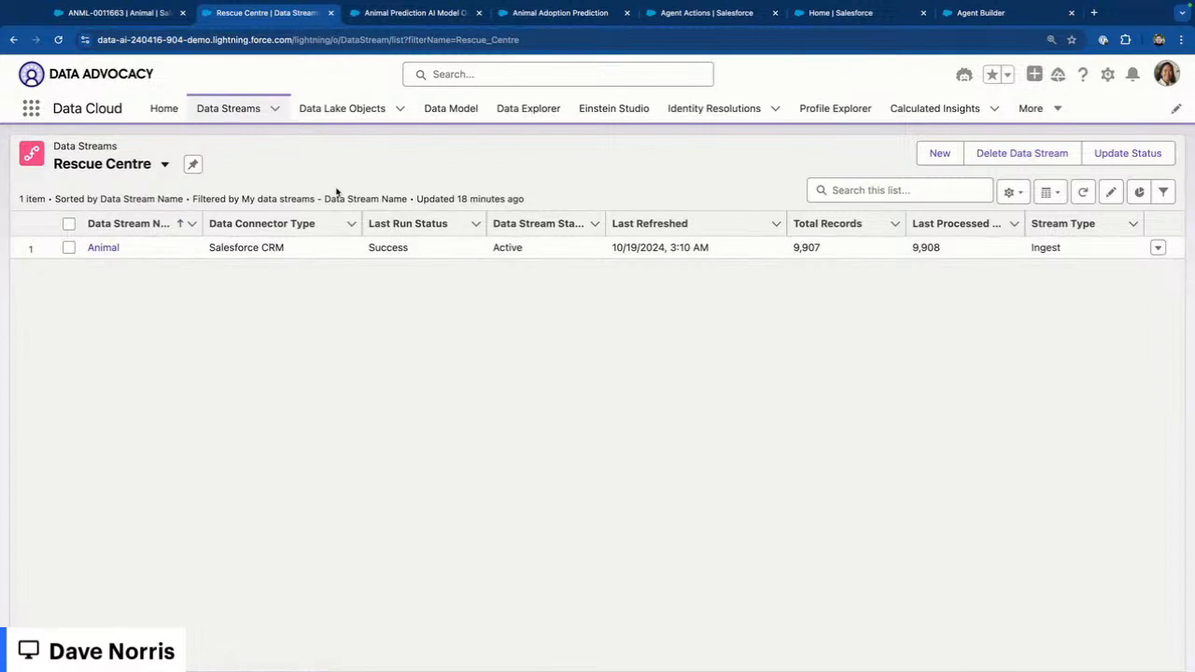
pyautogui.click(517, 114)
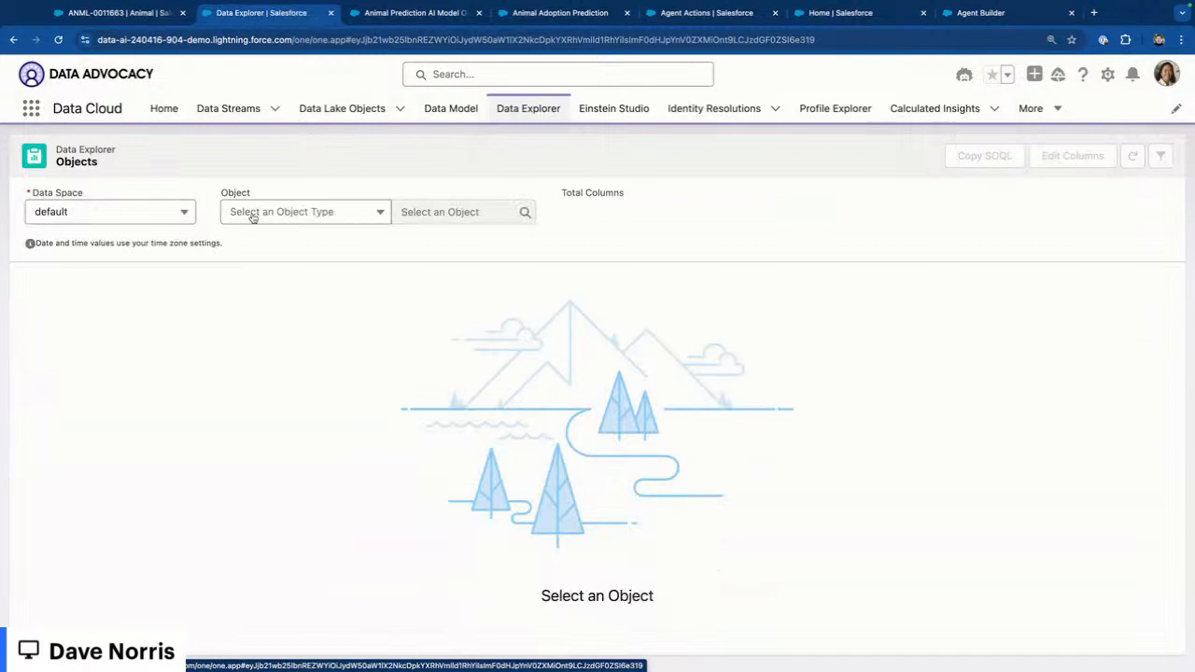
pyautogui.click(292, 213)
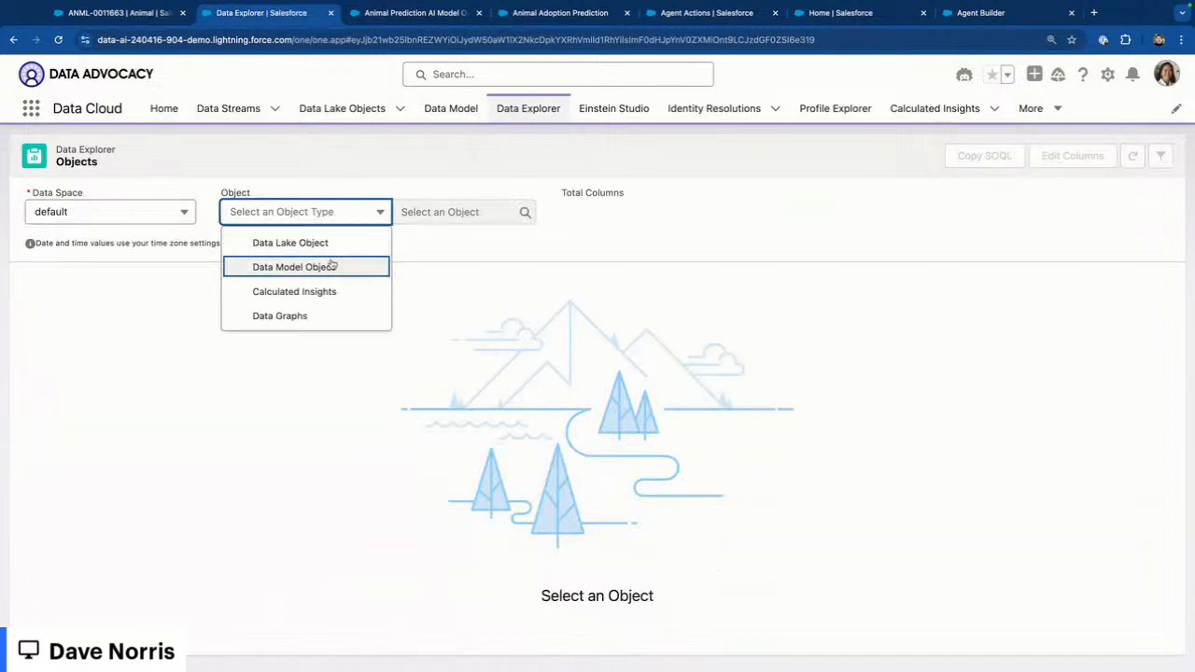
pyautogui.click(331, 265)
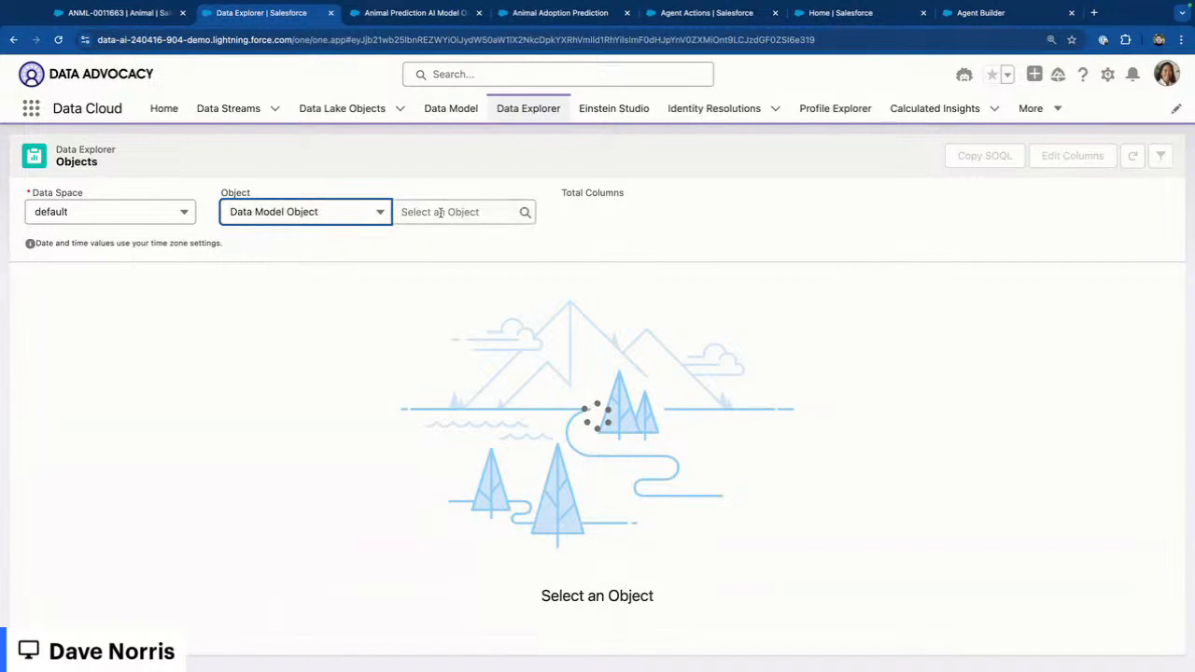
pyautogui.click(439, 212)
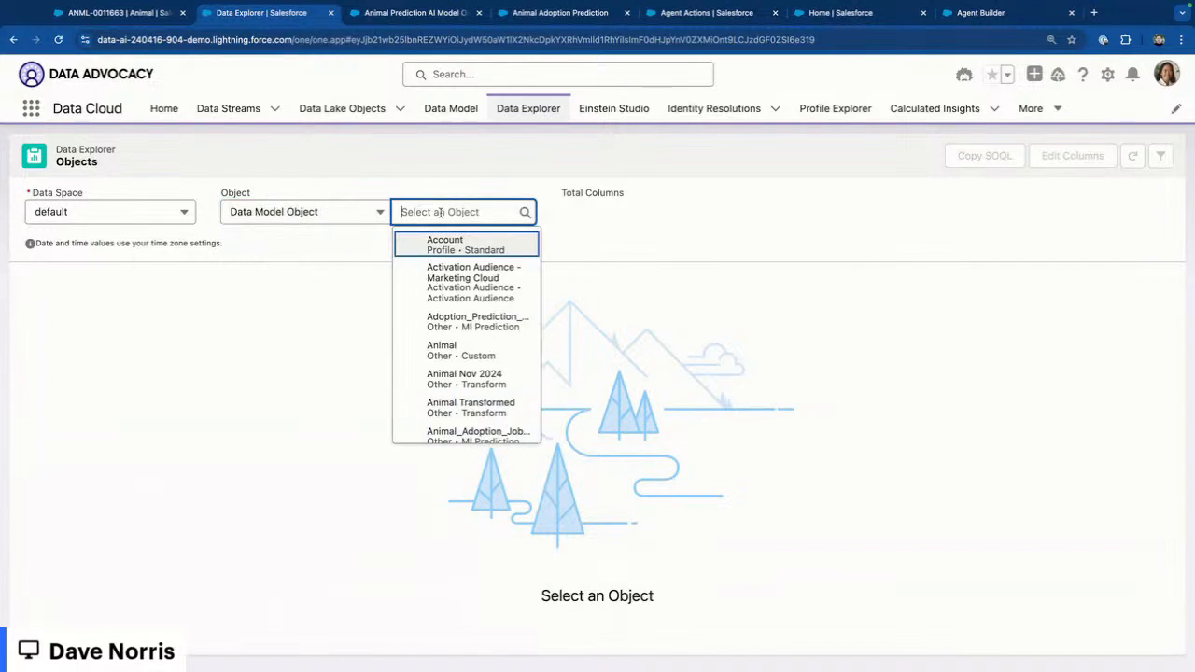
pyautogui.click(427, 355)
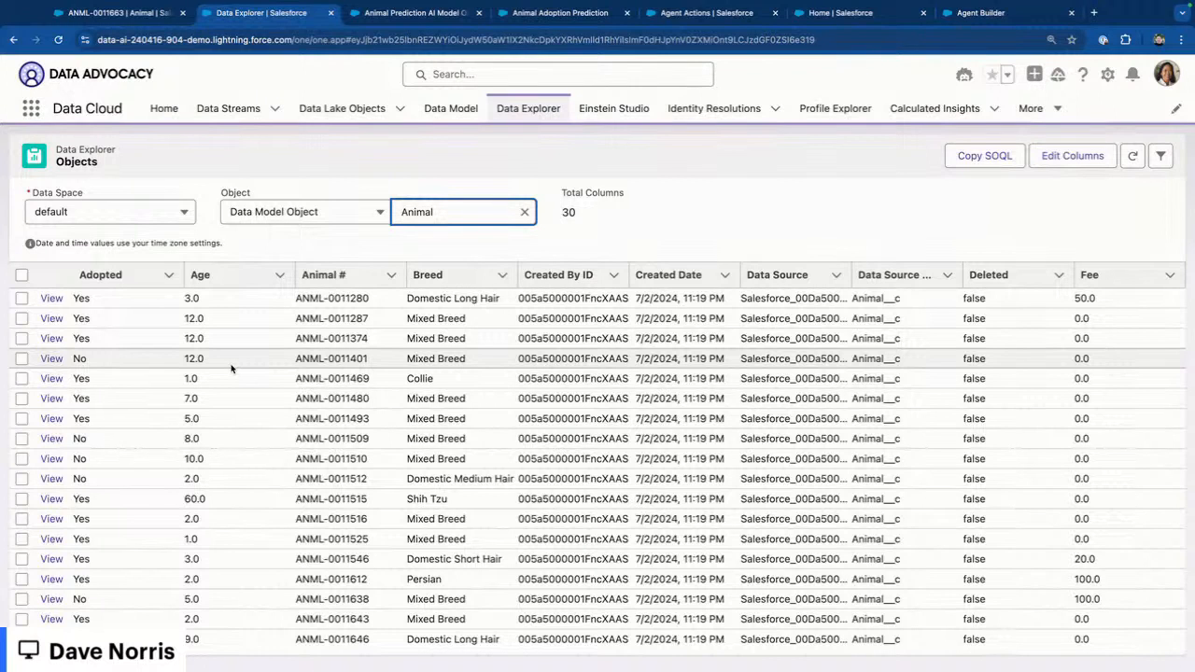
# Start a new predictive model in Einstein Studio, choosing to create it from scratch.
pyautogui.click(602, 128)
pyautogui.click(607, 112)
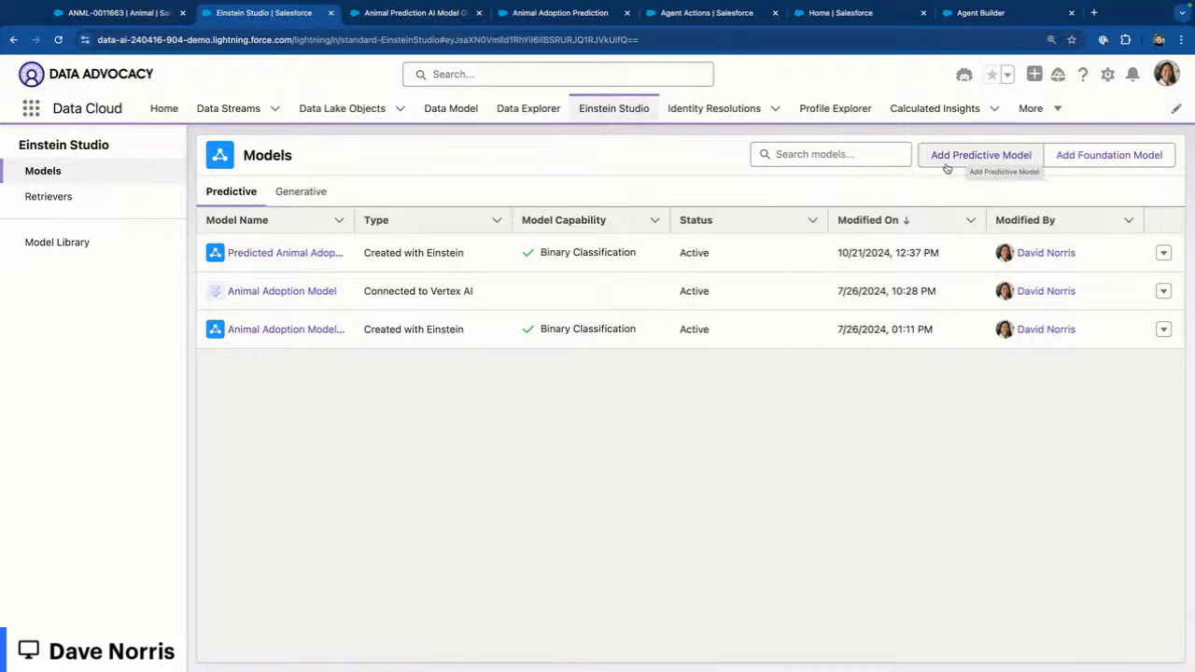
pyautogui.click(975, 168)
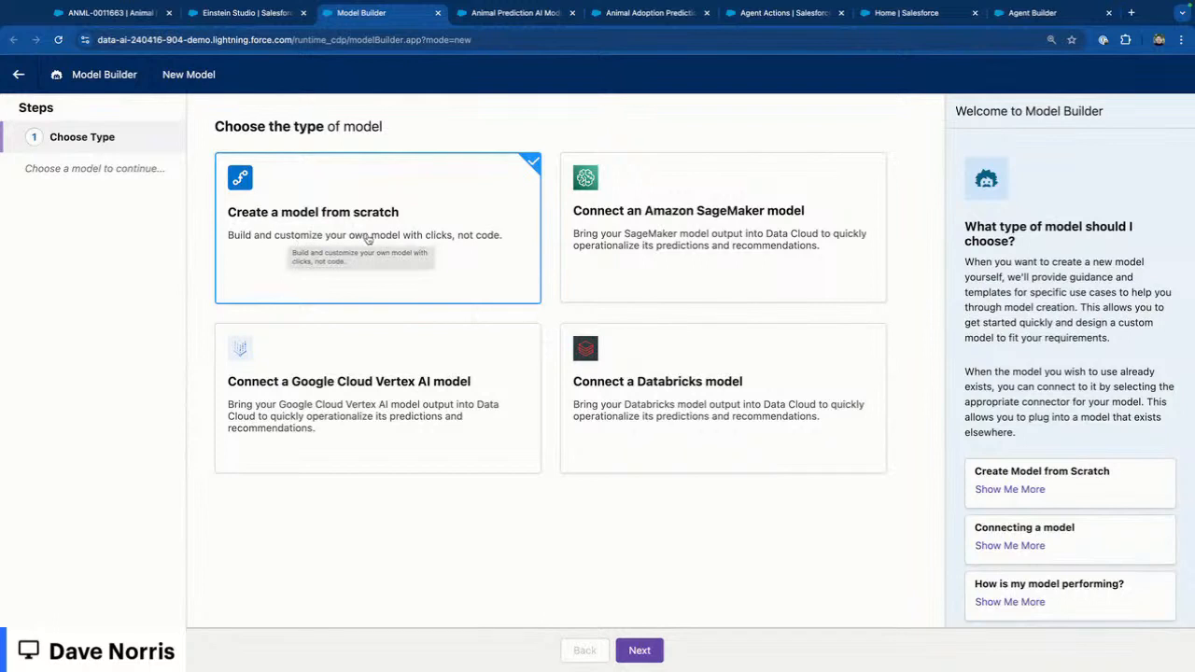
pyautogui.click(483, 264)
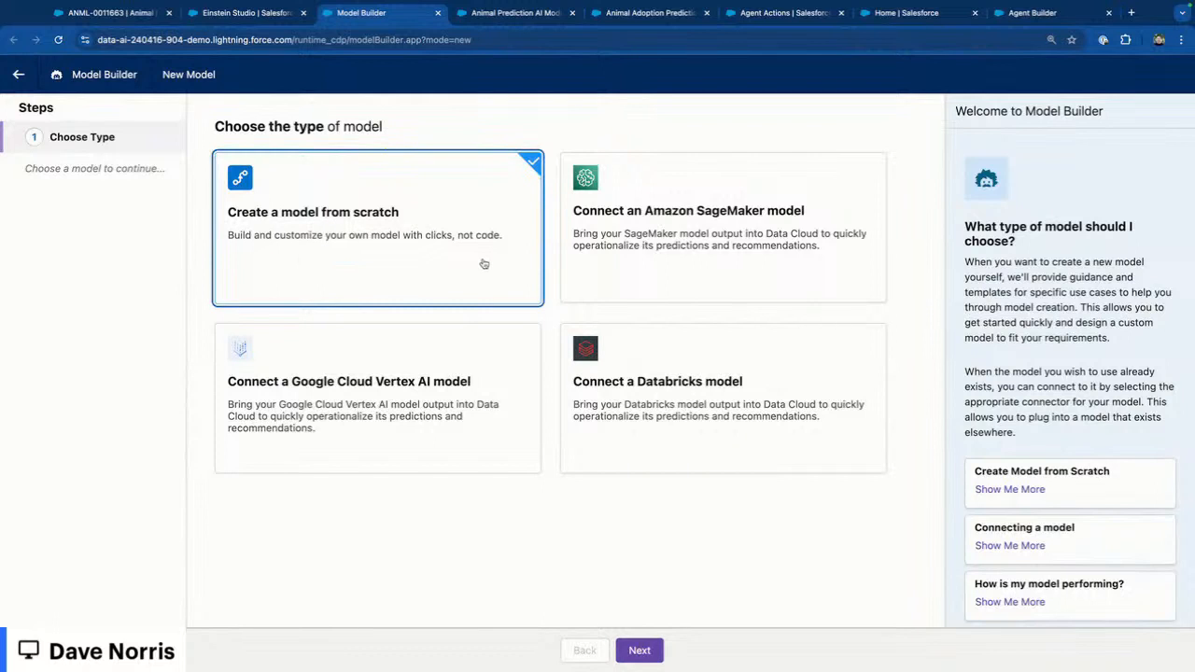
pyautogui.click(640, 650)
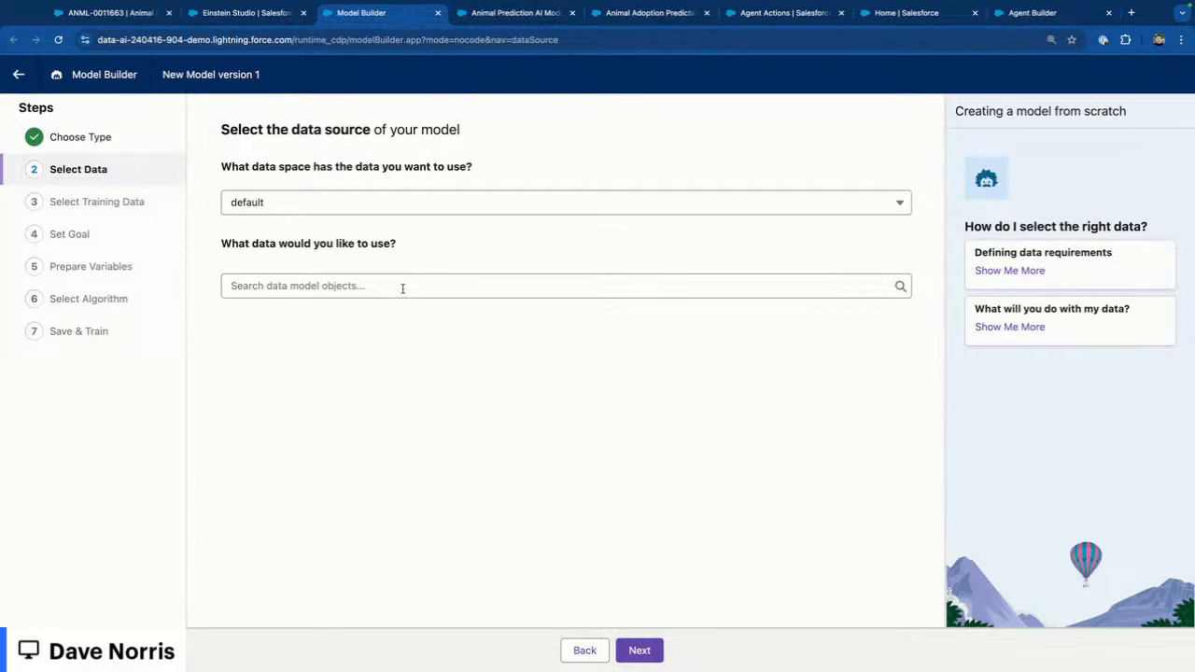
# Choose the Animal data model object as the model's data source and train on all records.
pyautogui.click(402, 288)
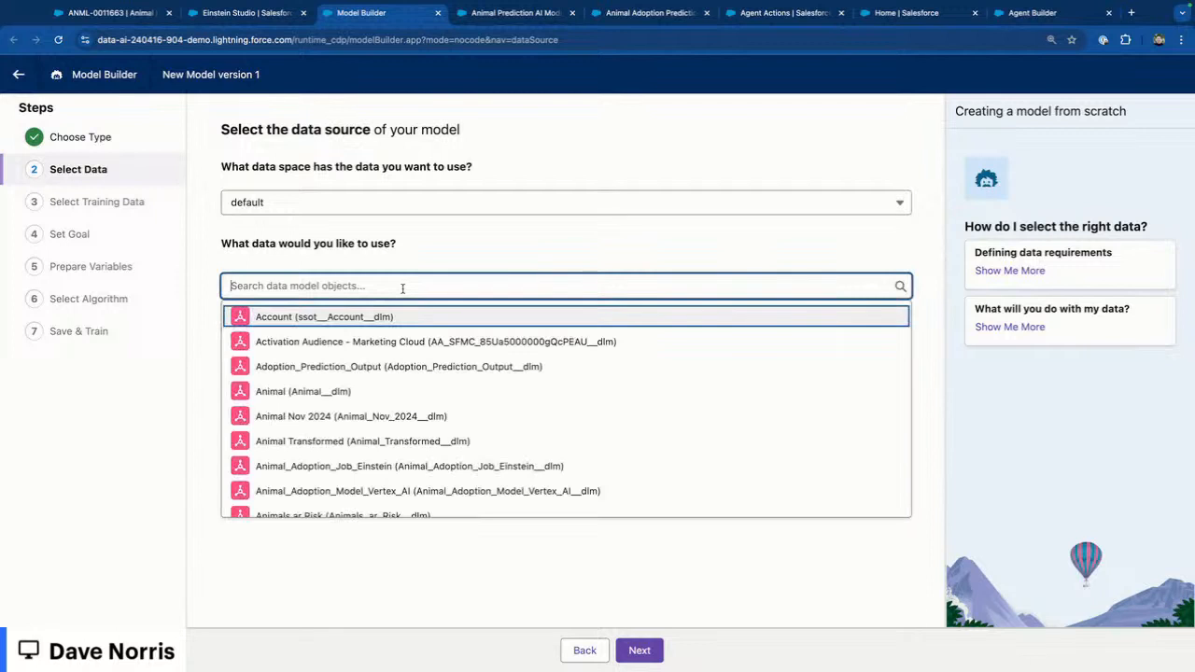
pyautogui.click(365, 392)
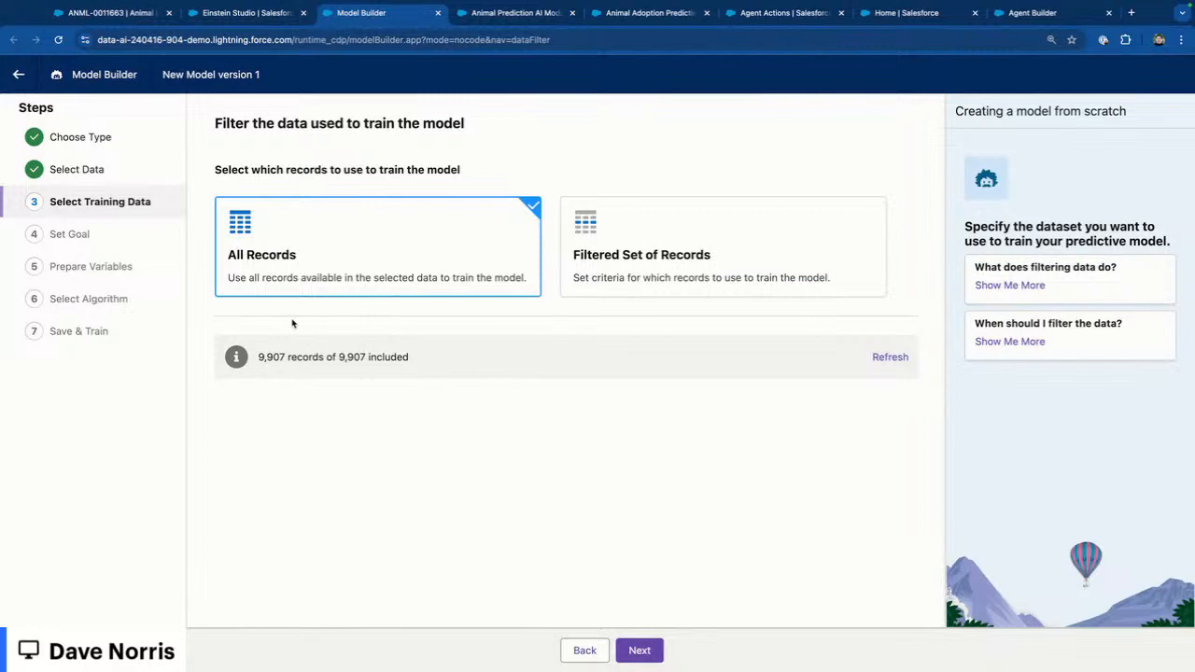
pyautogui.click(639, 650)
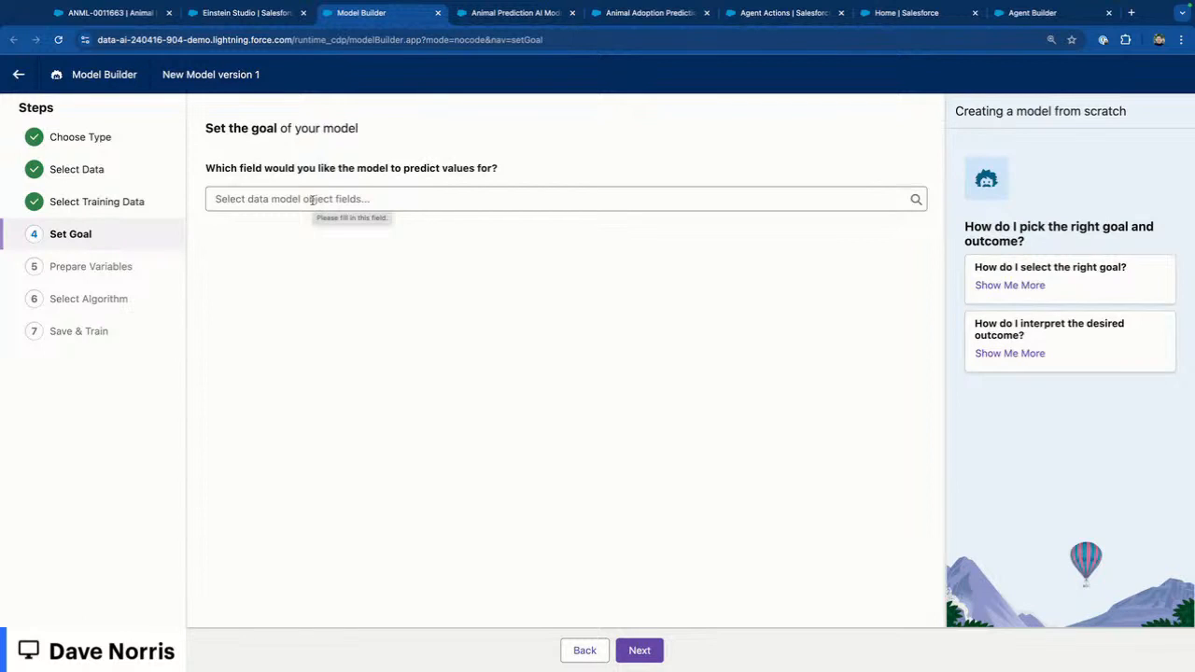
# Set the model's goal to predict the Adopted field, maximizing the value Yes.
pyautogui.click(312, 199)
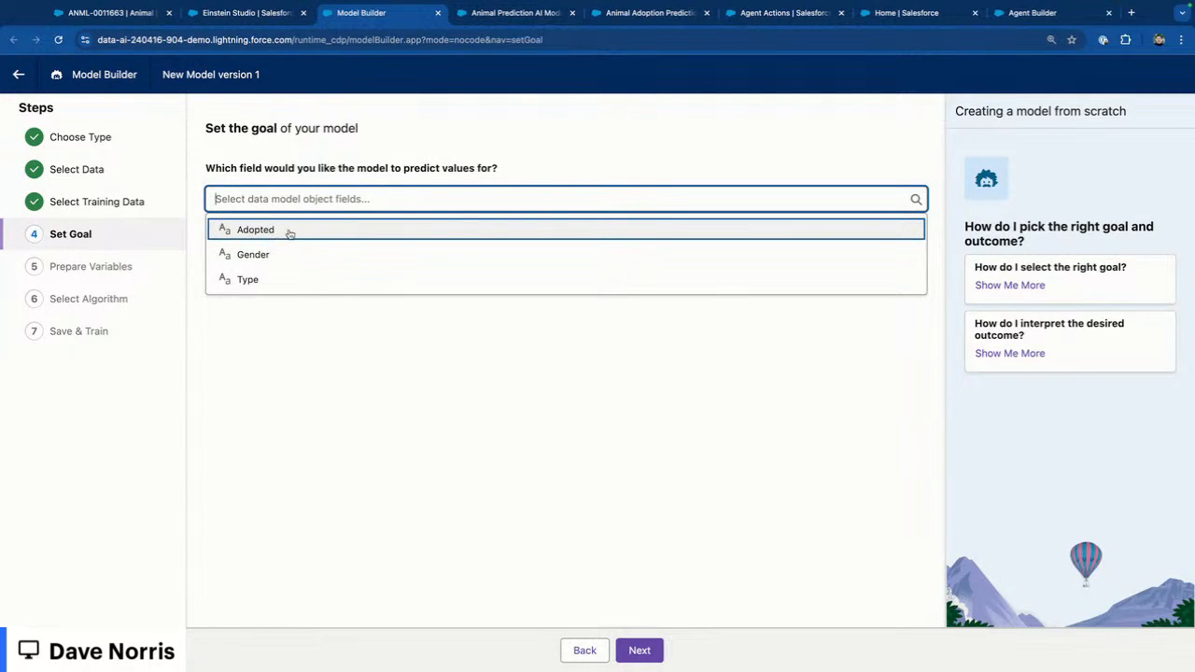
pyautogui.click(291, 234)
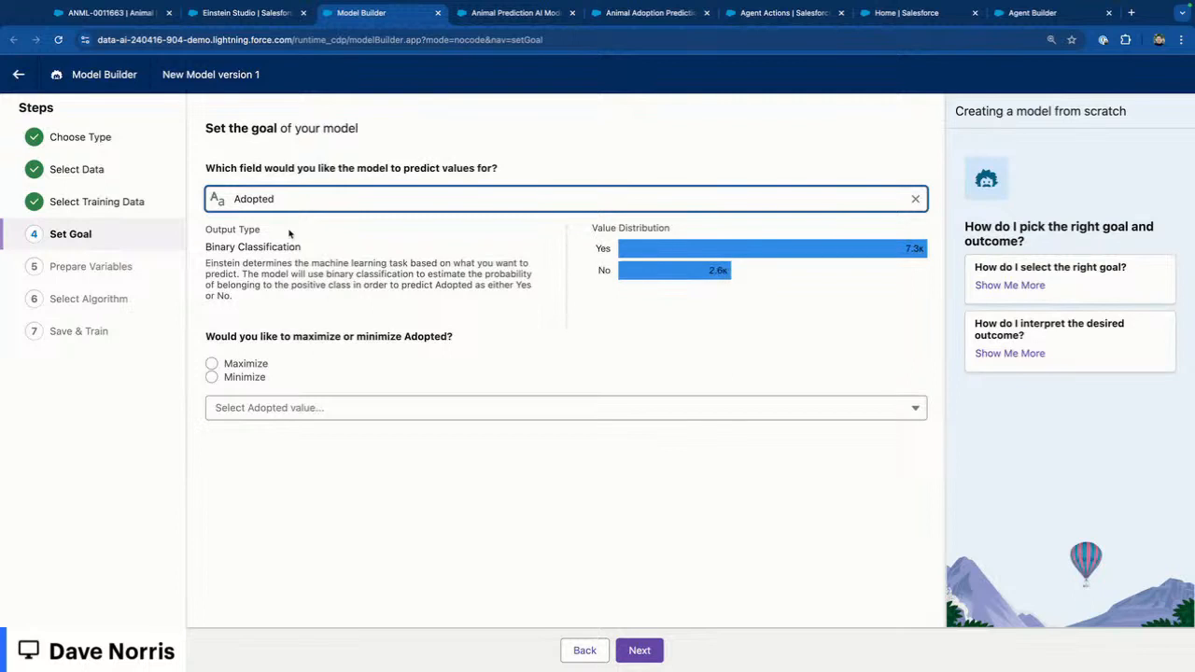
pyautogui.click(212, 364)
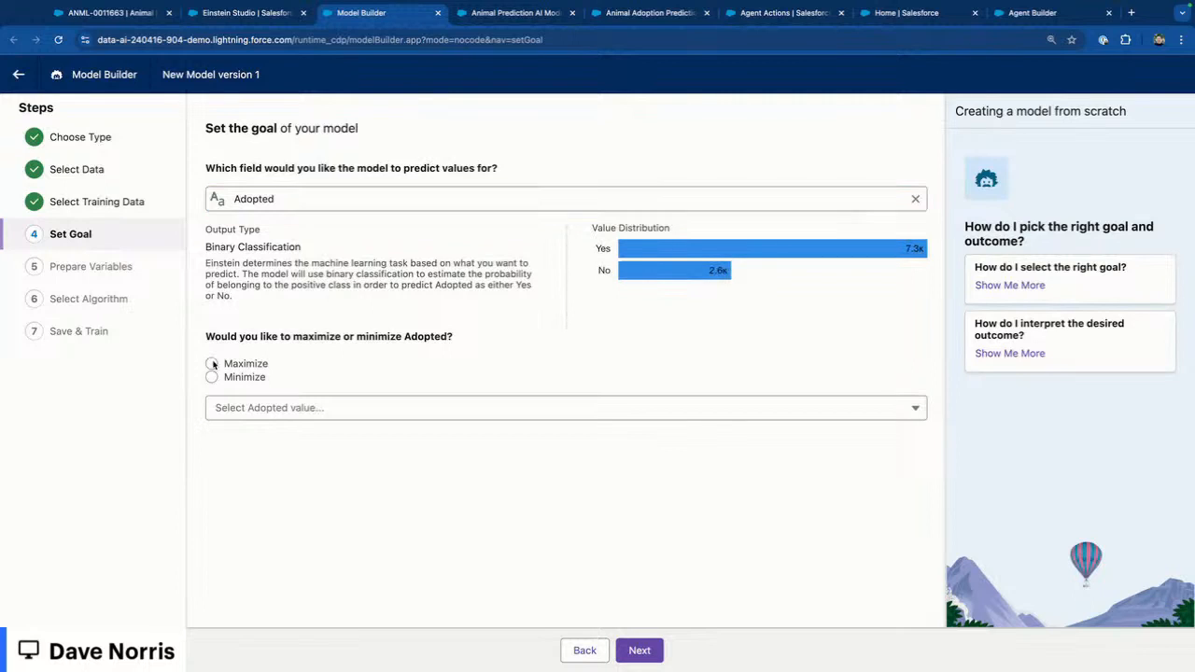
pyautogui.click(268, 408)
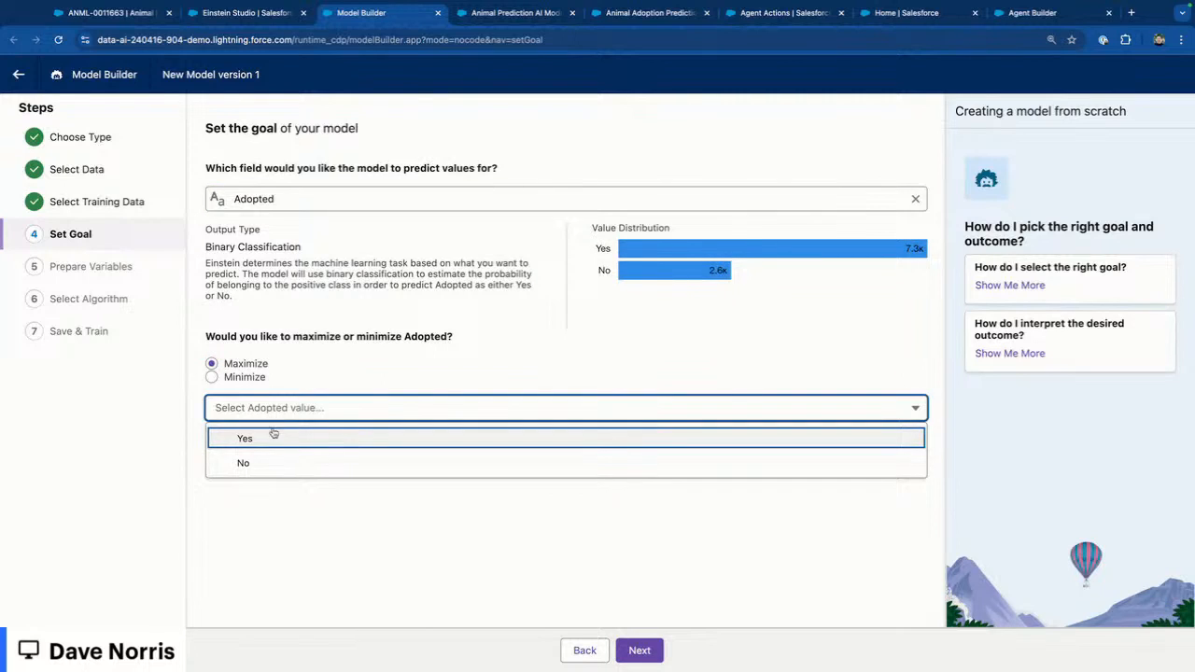
pyautogui.click(277, 440)
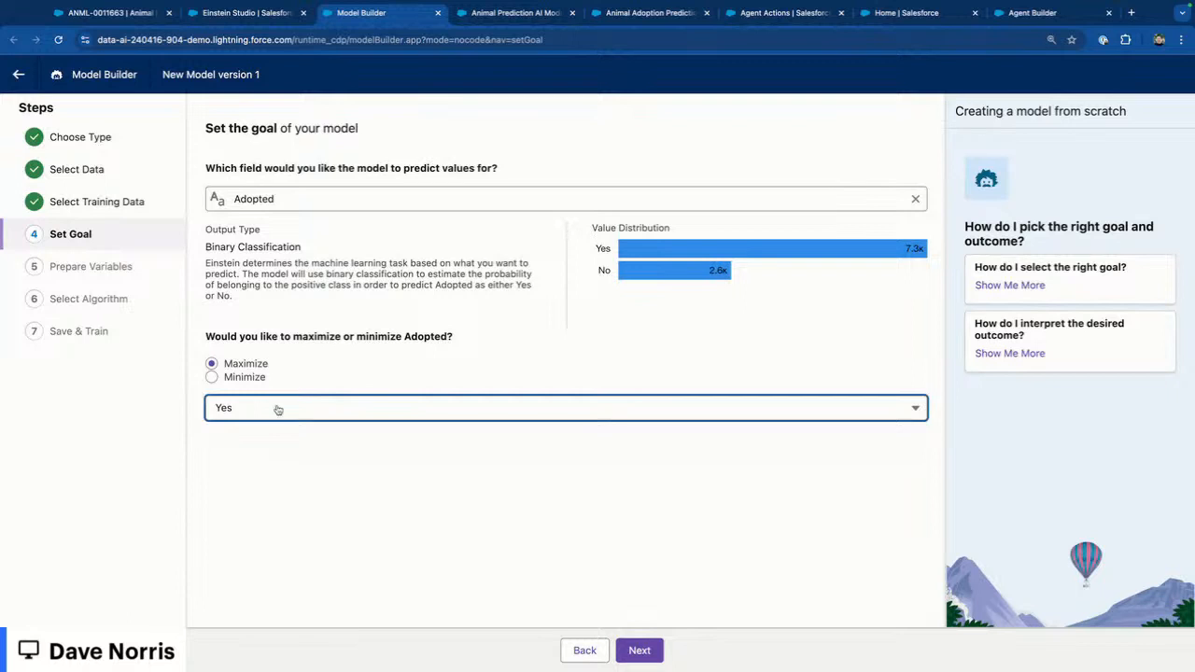
pyautogui.click(637, 649)
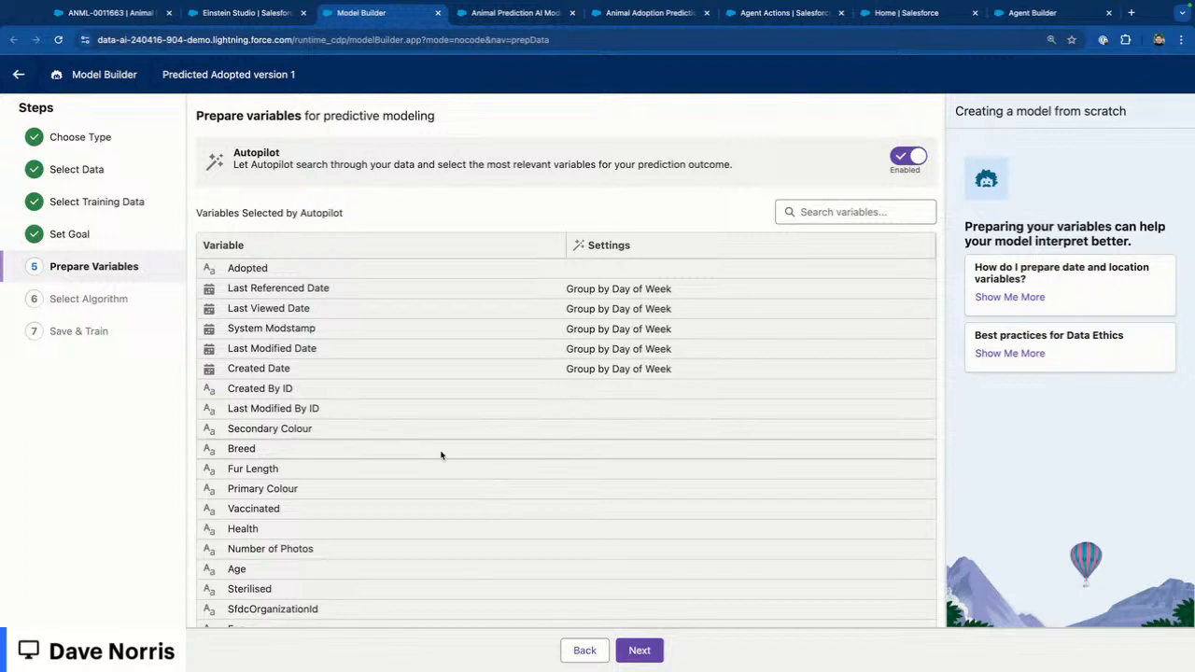
# Review the variables selected by Autopilot and disable Autopilot for manual variable selection.
pyautogui.scroll(-2, 421, 430)
pyautogui.scroll(-1, 422, 429)
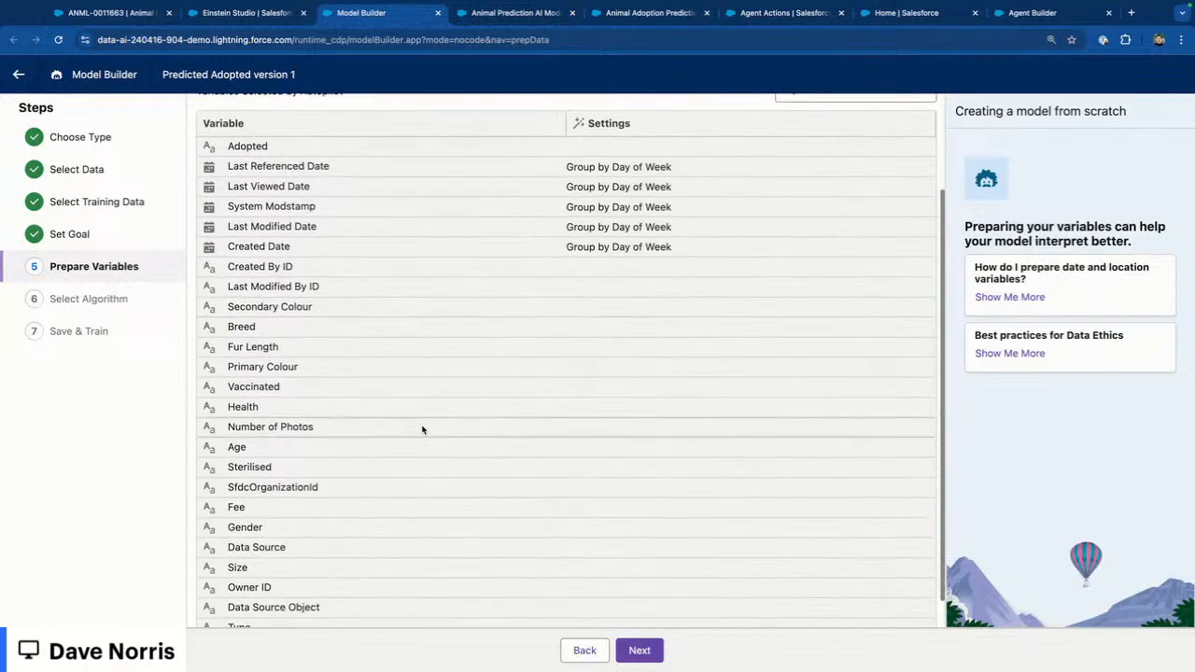
pyautogui.scroll(3, 422, 429)
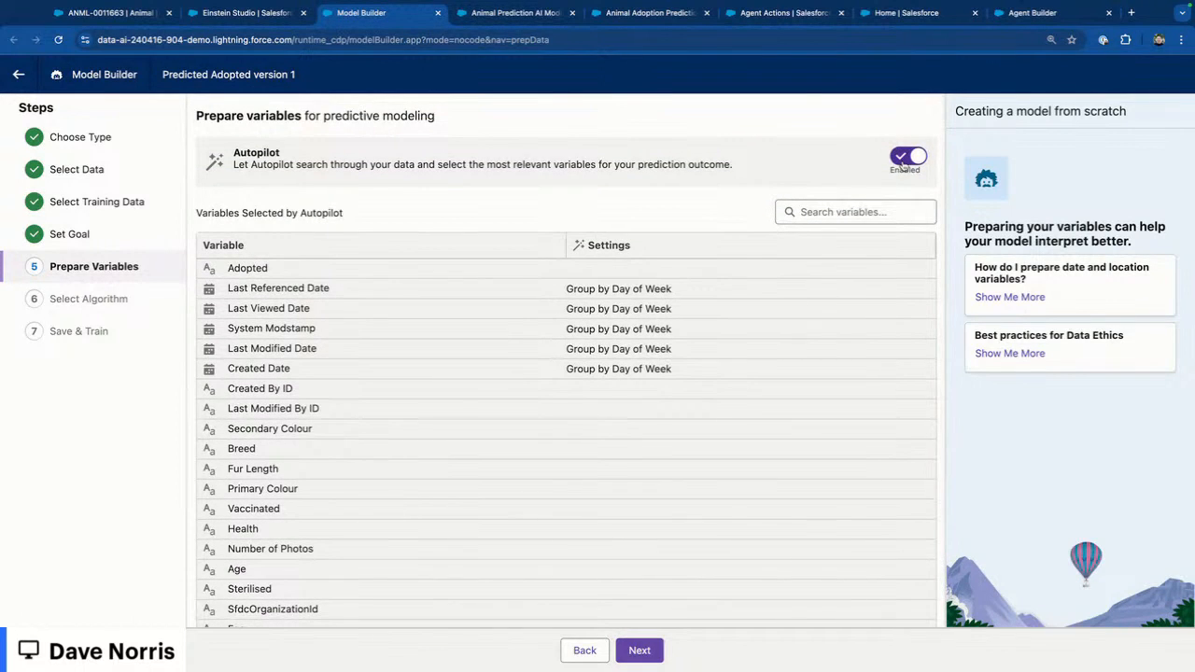
pyautogui.click(903, 160)
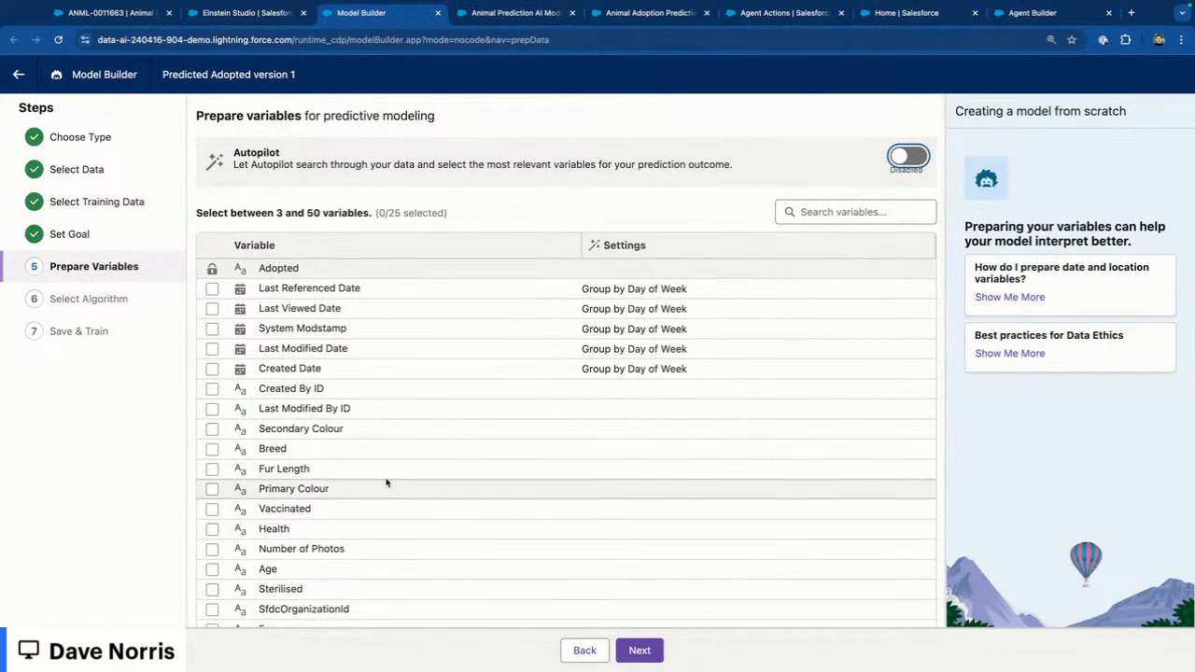
# Select Breed, Fur Length, Secondary Colour, Primary Colour, Vaccinated, Health and Number of Photos as the model's variables.
pyautogui.scroll(-3, 387, 483)
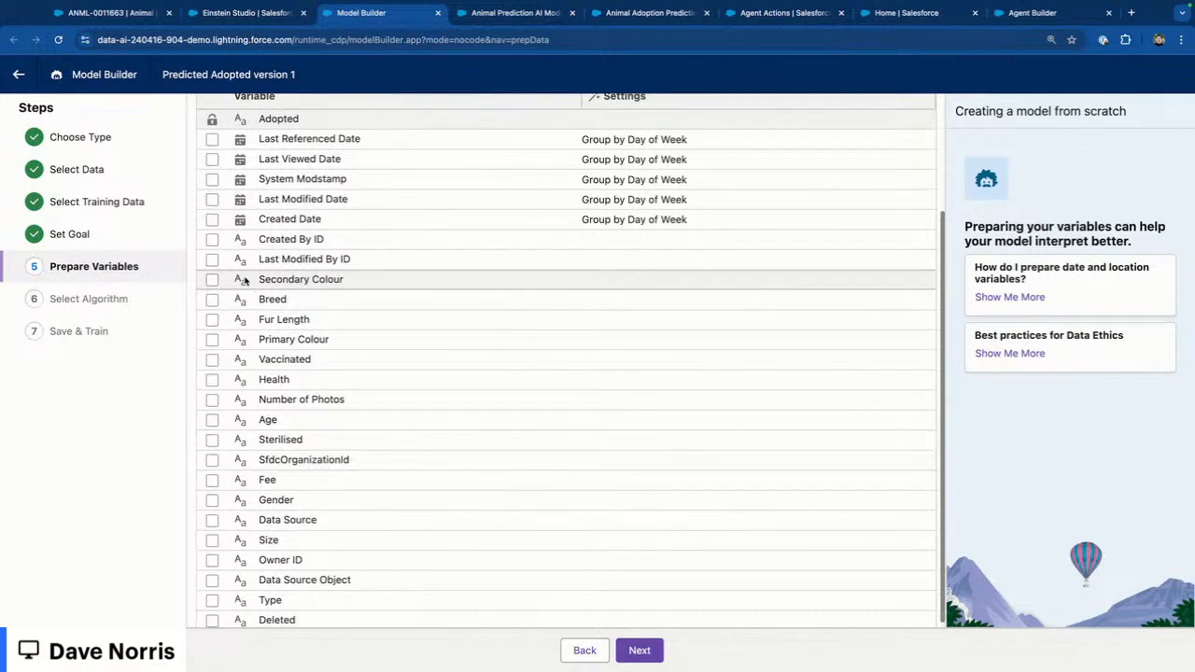
pyautogui.click(212, 300)
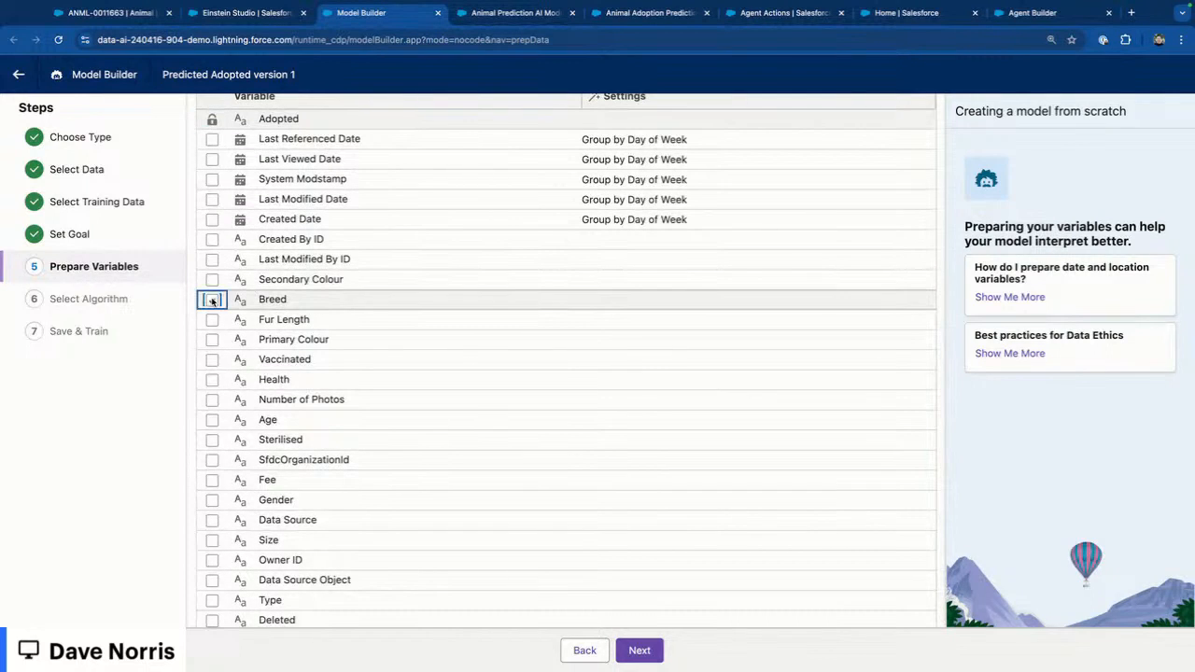
pyautogui.click(212, 322)
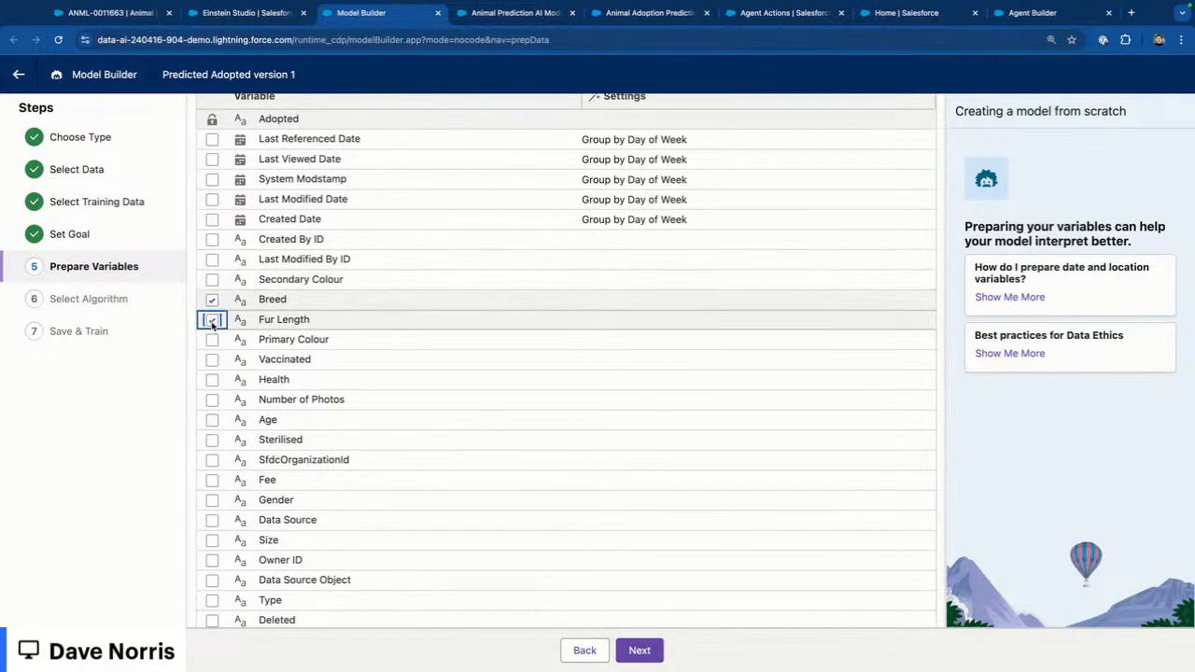
pyautogui.click(211, 280)
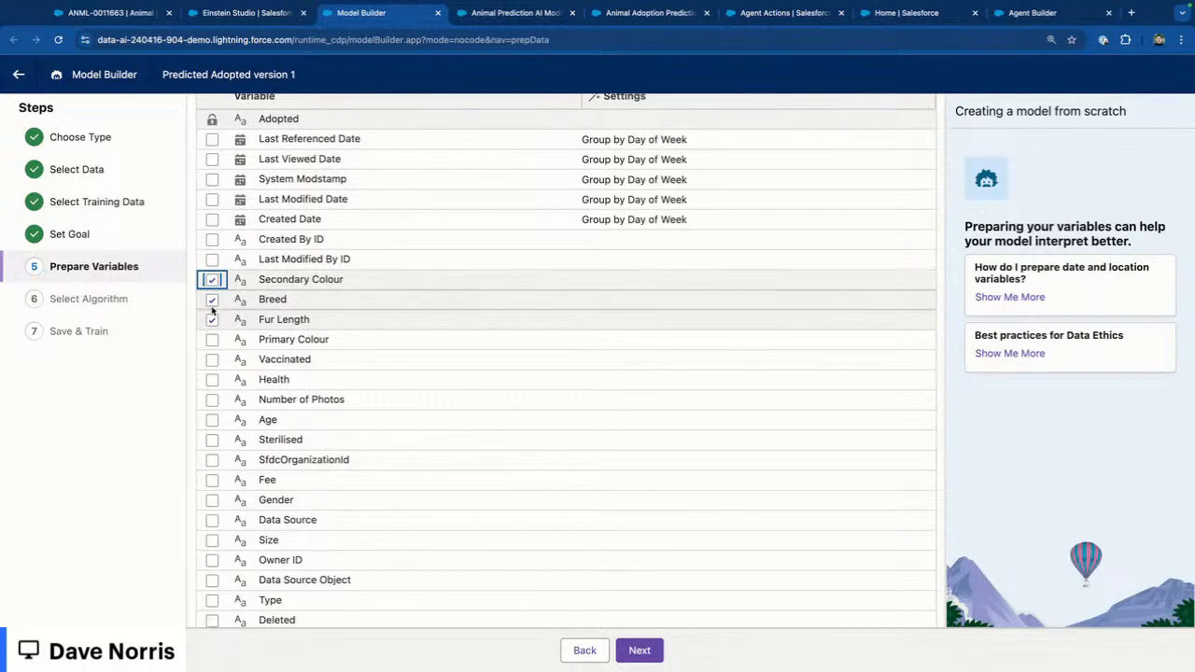
pyautogui.click(211, 341)
pyautogui.click(211, 361)
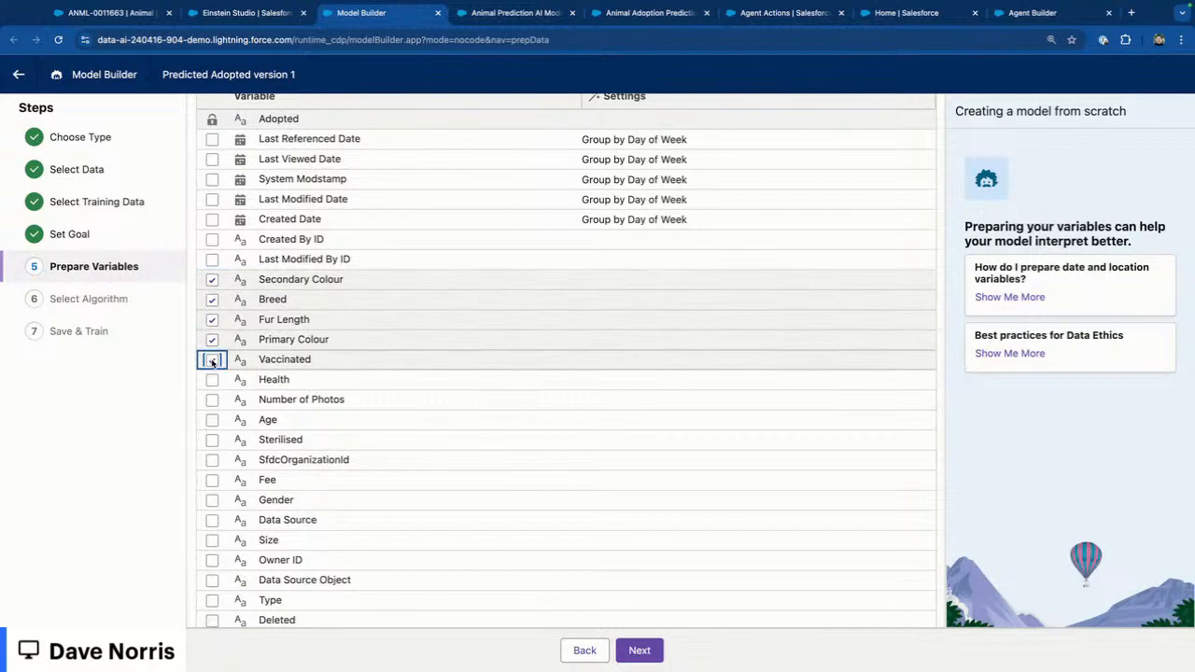
pyautogui.click(212, 381)
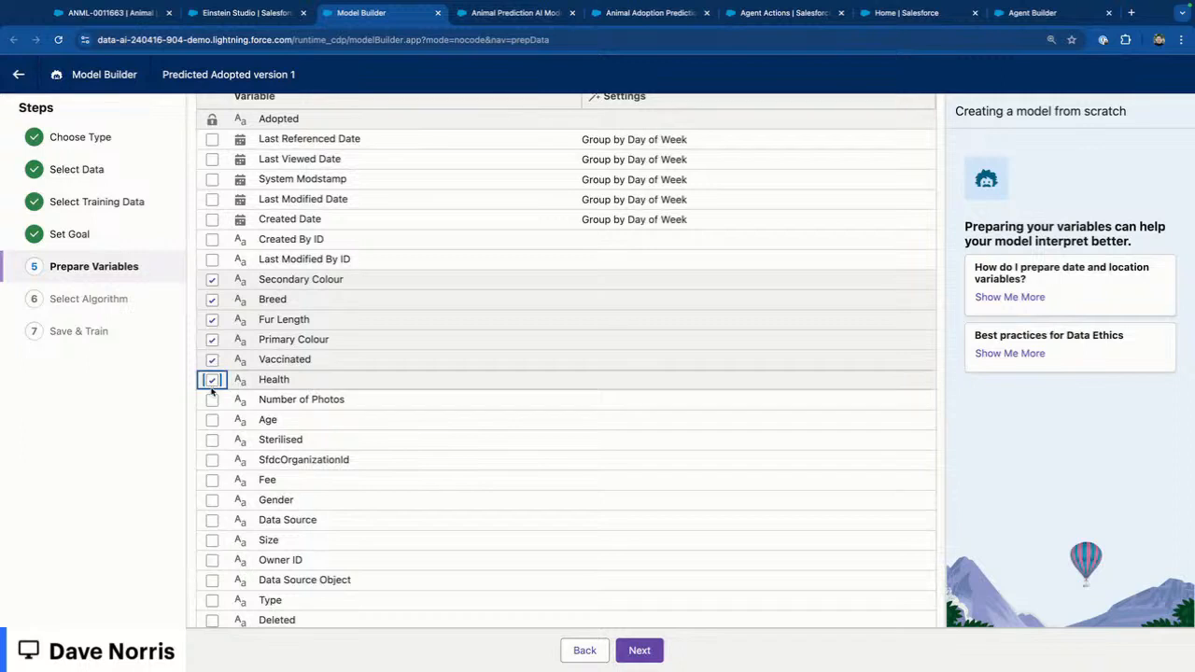
pyautogui.click(212, 400)
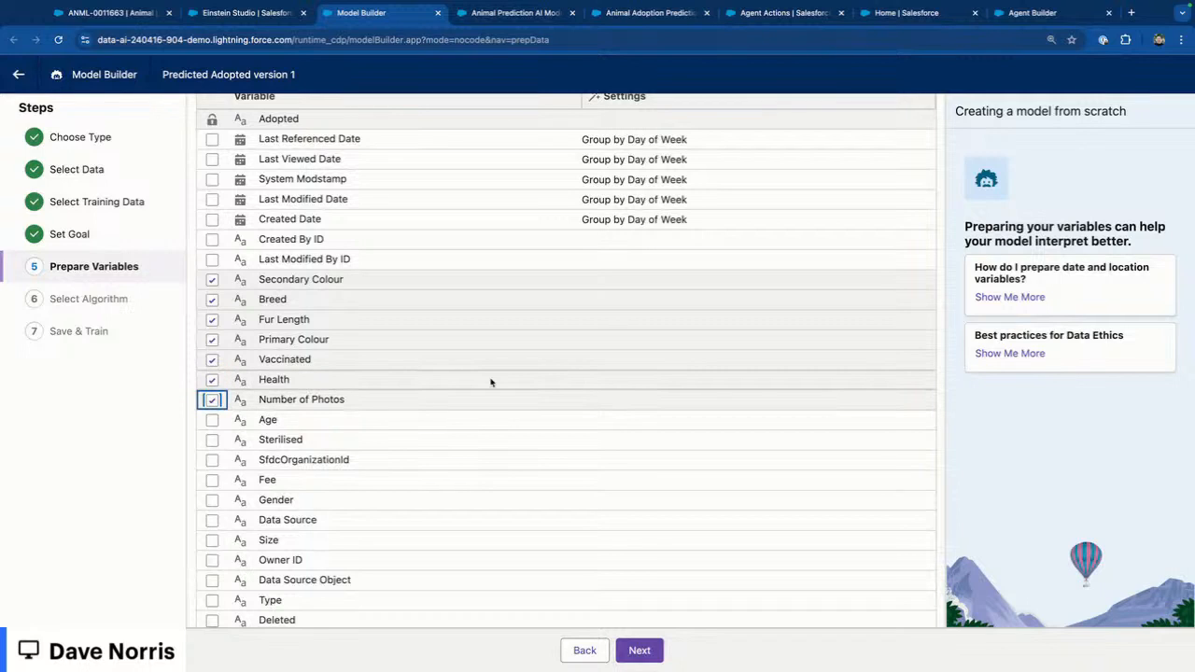
# Re-enable Autopilot for the variables, then turn off automatic algorithm selection and proceed with Extreme Gradient Boosting (XGBoost).
pyautogui.scroll(3, 552, 375)
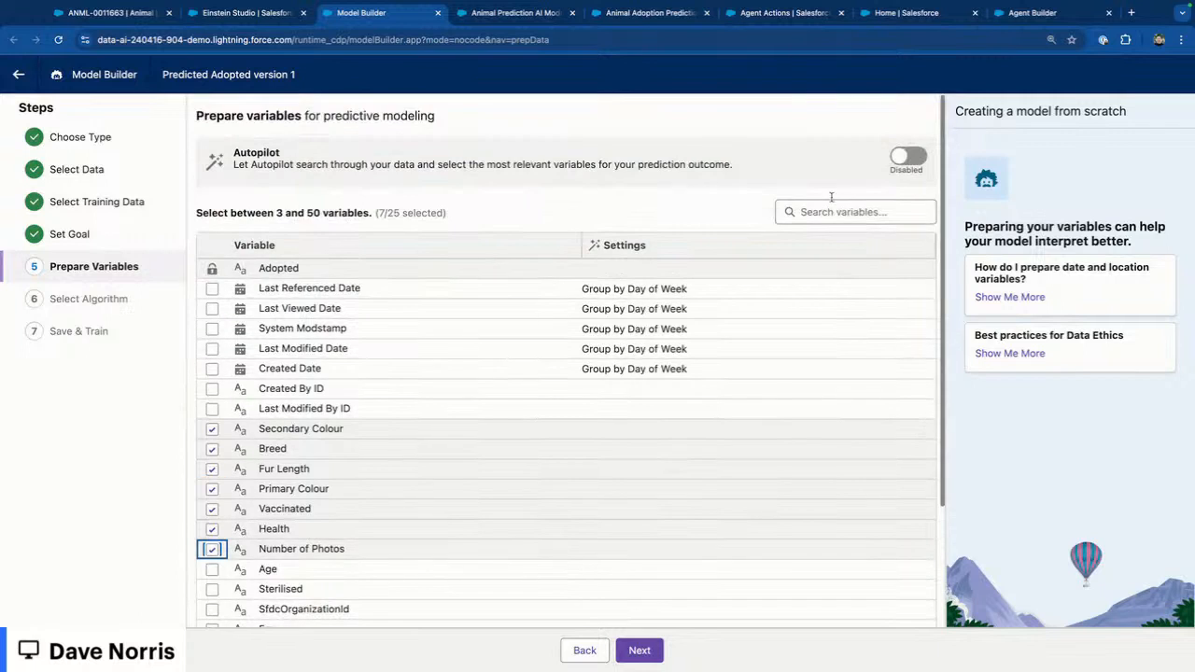
pyautogui.click(908, 156)
pyautogui.click(644, 650)
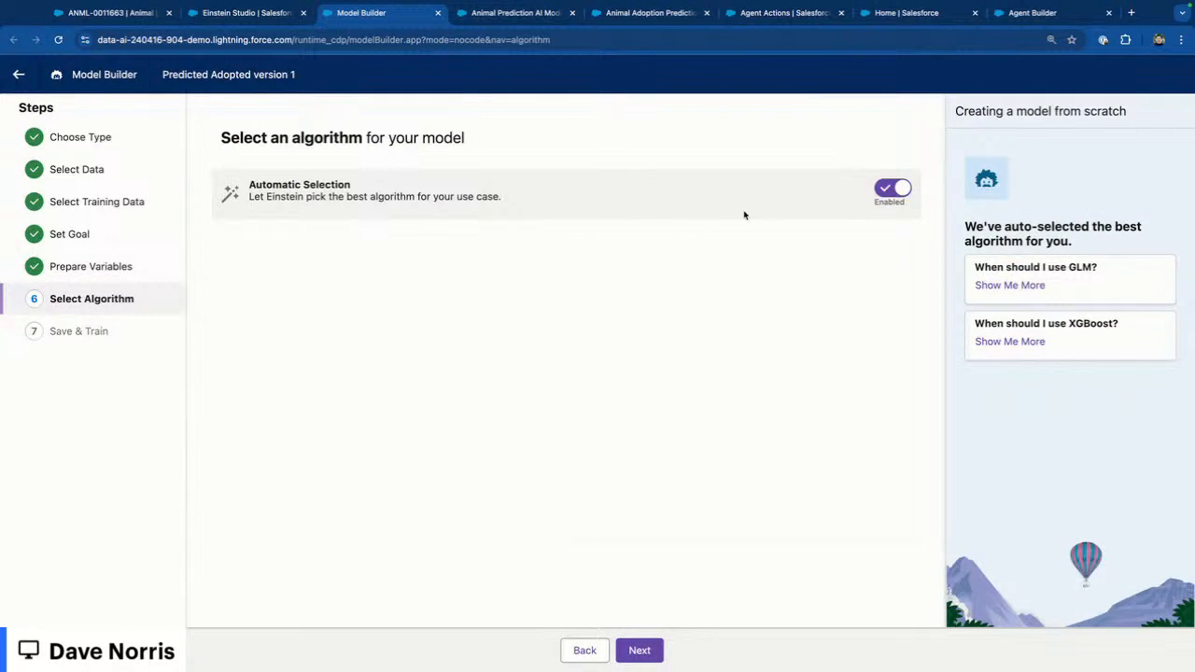
pyautogui.click(892, 189)
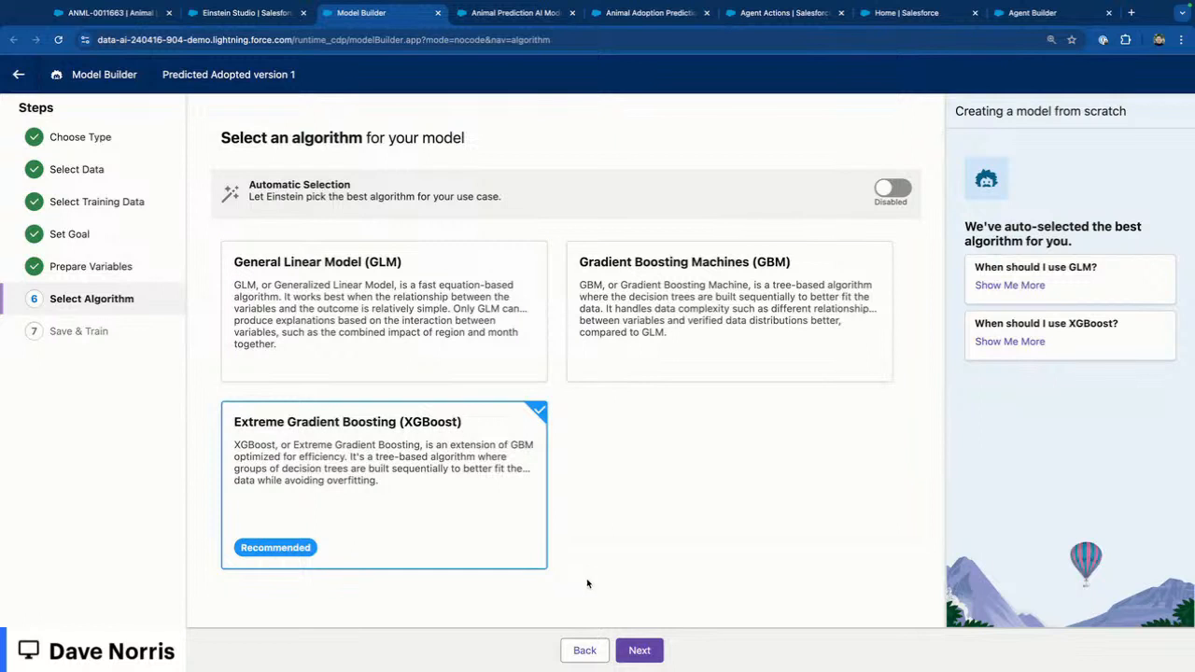
pyautogui.click(639, 650)
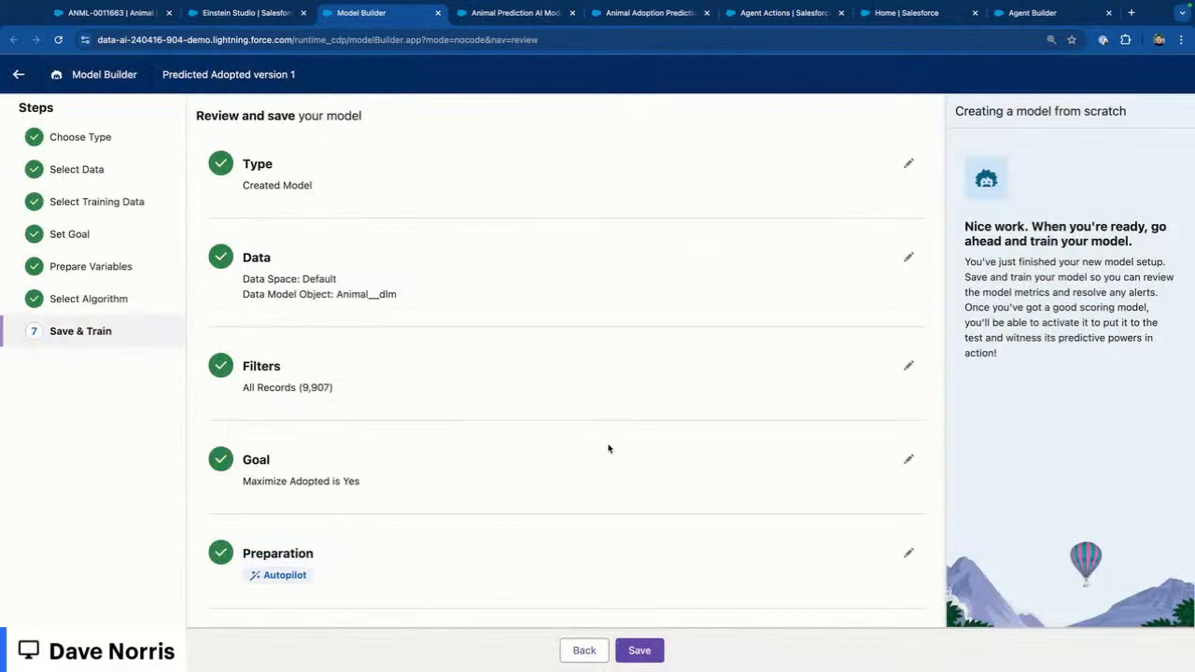
# Review the model's setup summary and its save-and-train details, then close the details without saving.
pyautogui.scroll(-2, 608, 449)
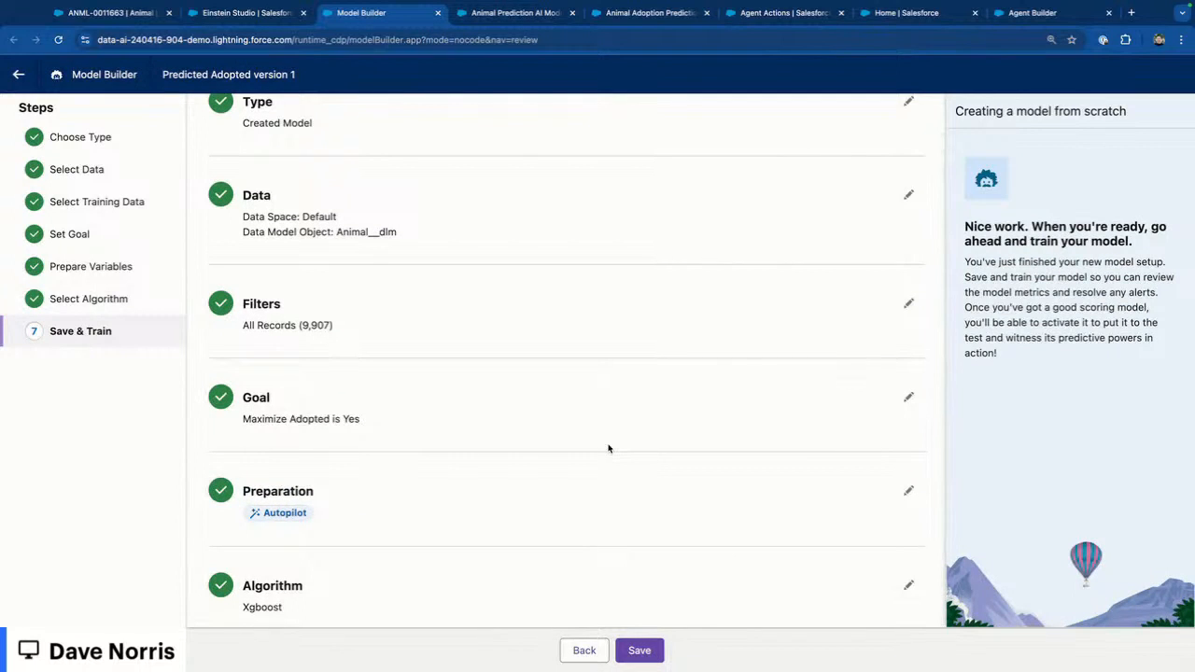
pyautogui.scroll(2, 607, 449)
pyautogui.scroll(-2, 608, 449)
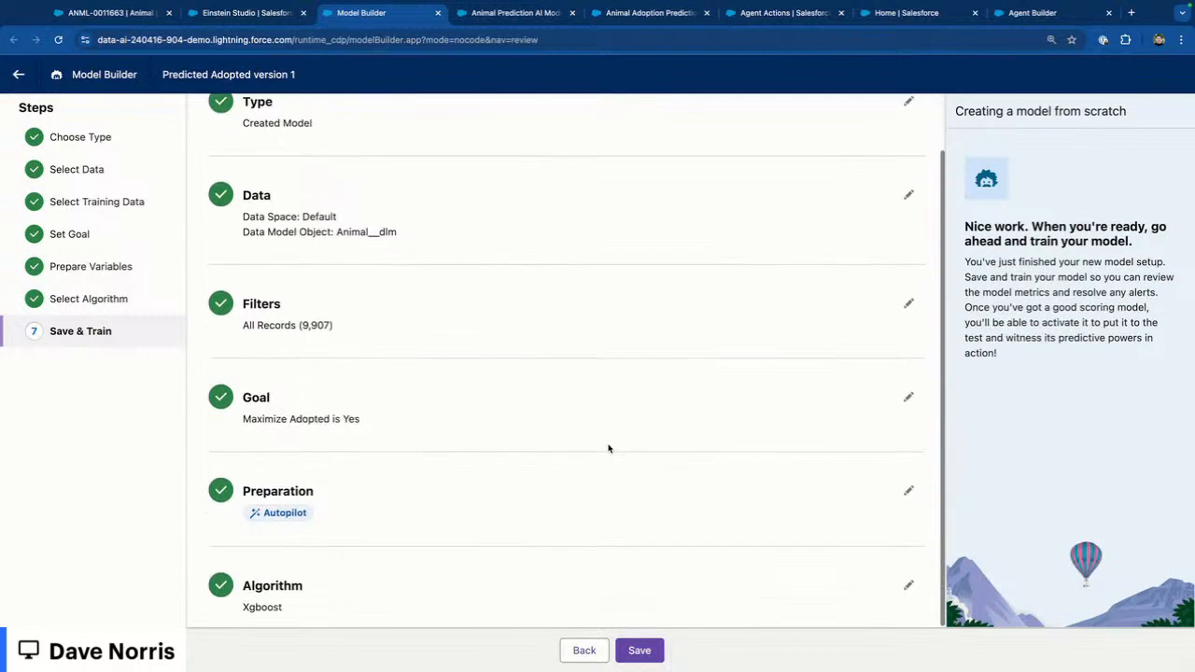
pyautogui.click(642, 653)
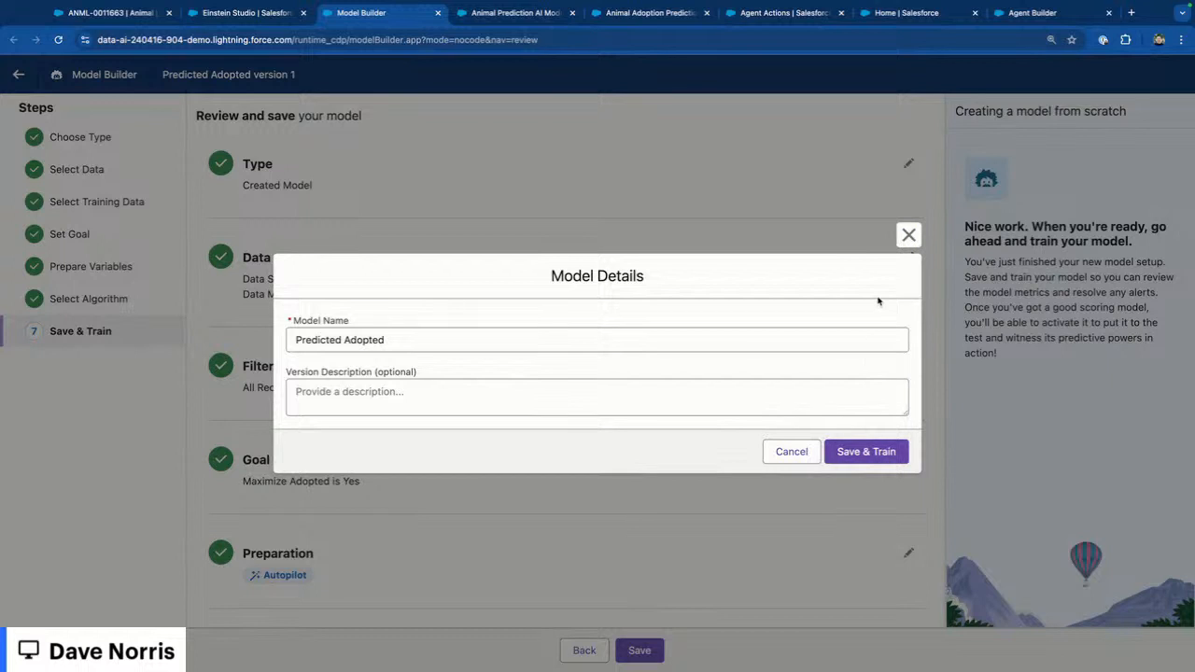
pyautogui.click(908, 237)
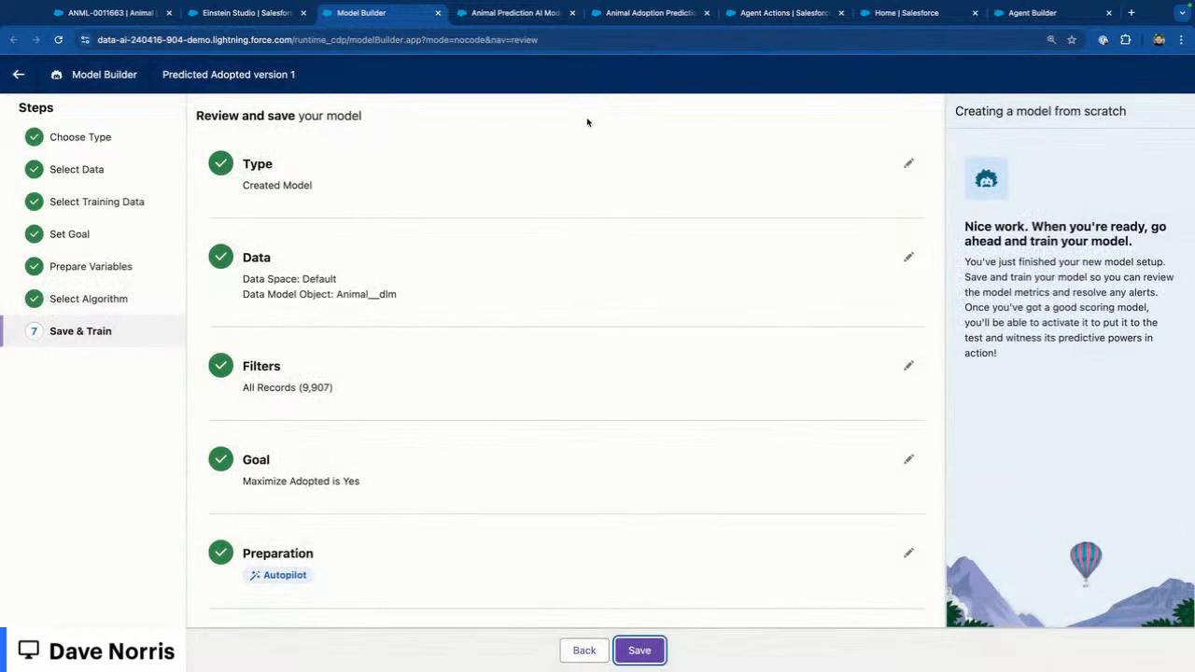
# Return to the Einstein Studio model list, widen the Model Name column and open Animal Adoption Model (Einstein).
pyautogui.click(505, 14)
pyautogui.click(392, 13)
pyautogui.click(261, 13)
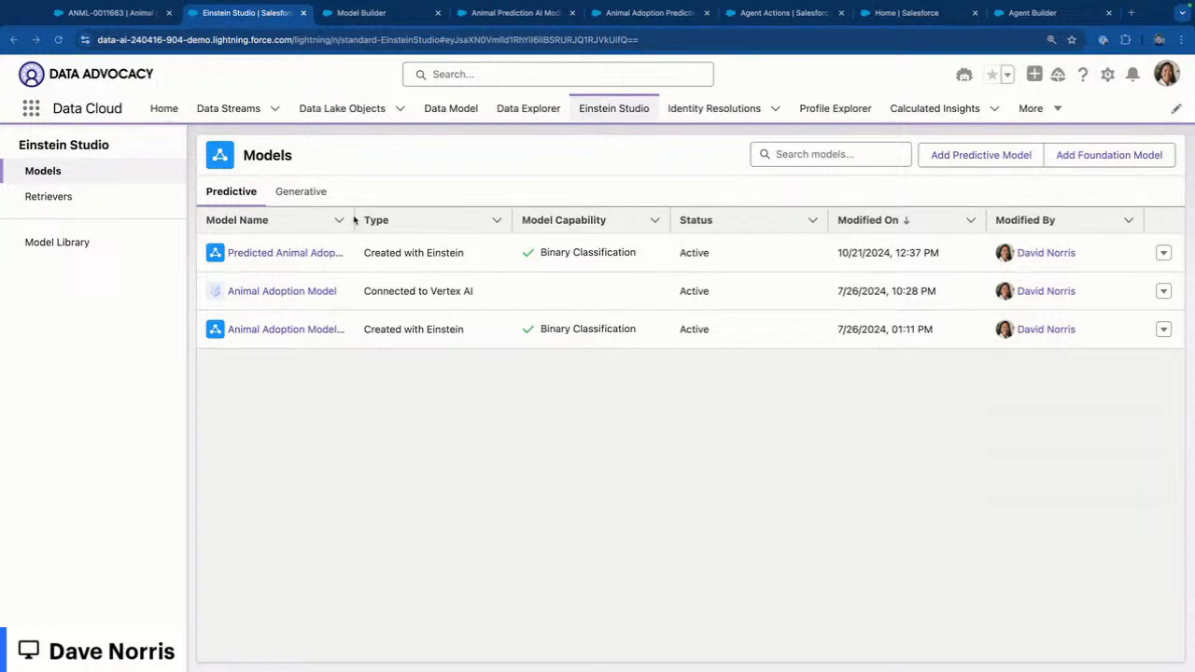
pyautogui.moveTo(352, 198); pyautogui.dragTo(440, 213)
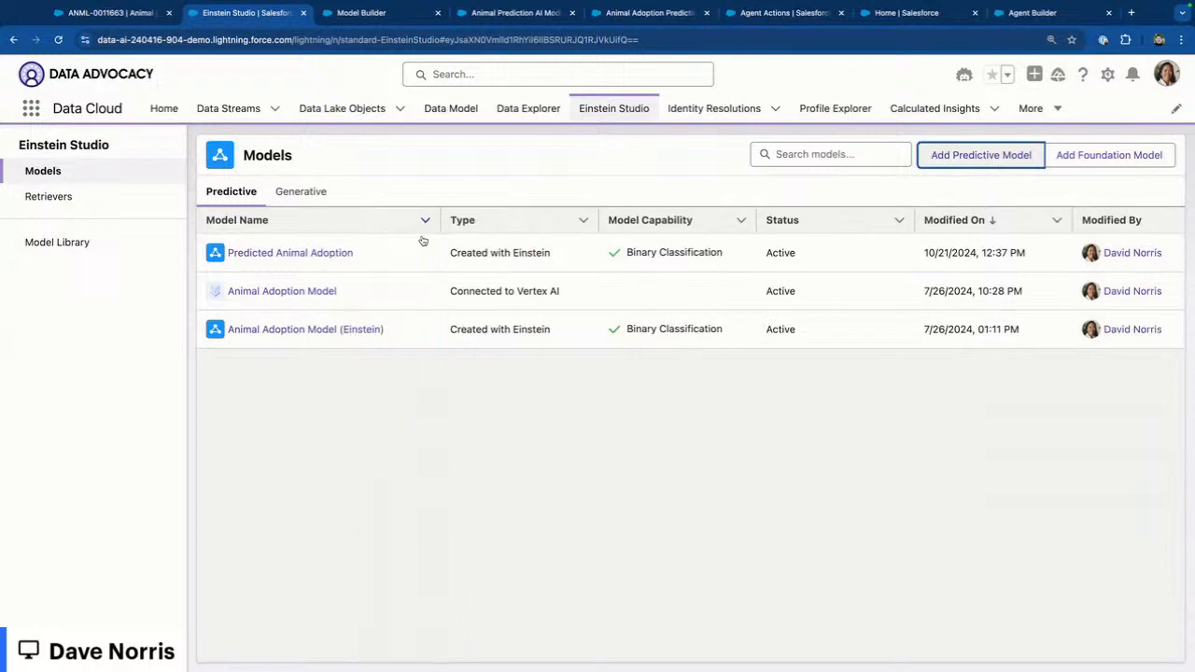
pyautogui.click(315, 332)
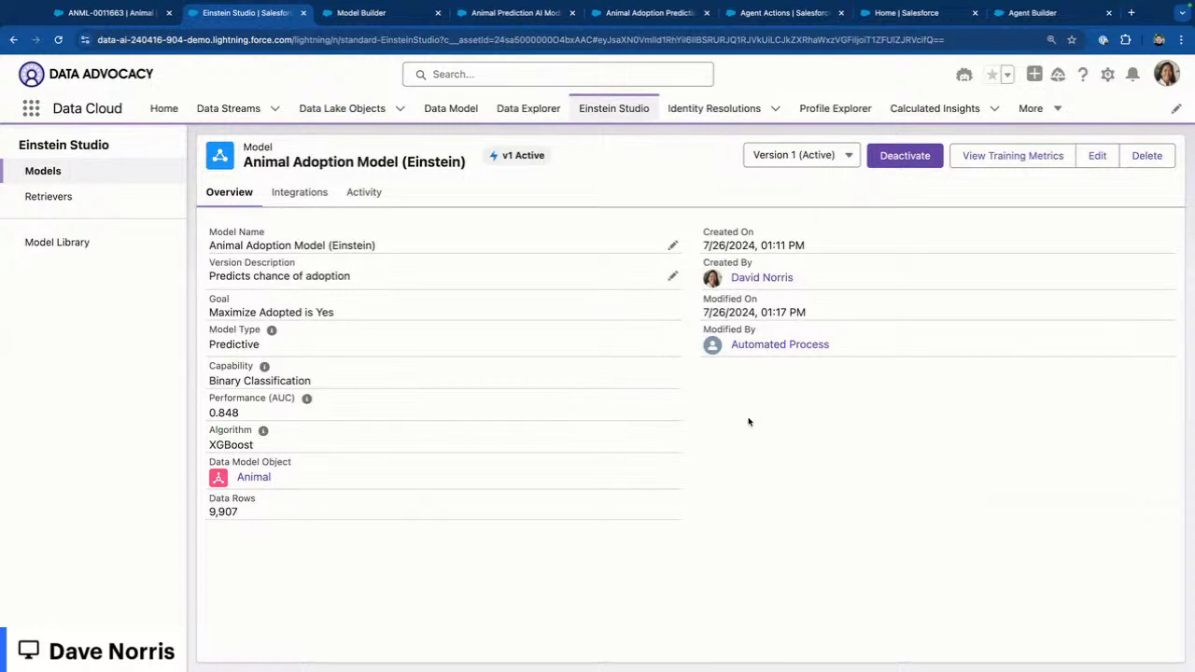
# Review the Animal Adoption Model's training metrics, from accuracy scores down to the top predictors, and close them.
pyautogui.click(1013, 159)
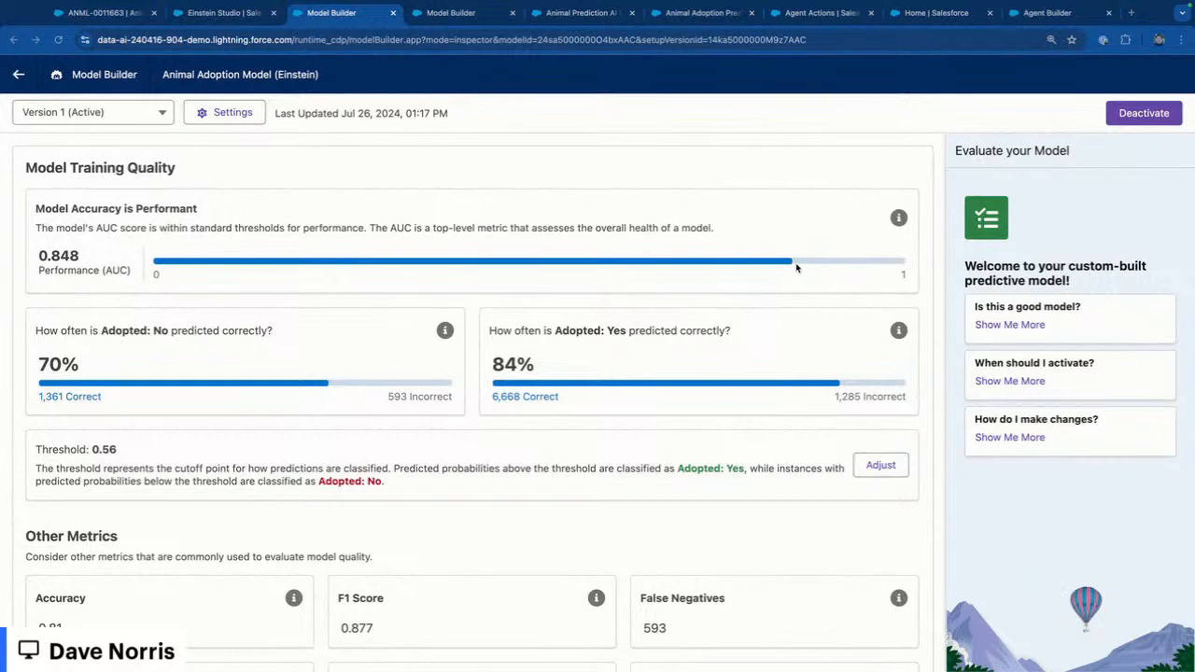
pyautogui.scroll(-3, 450, 318)
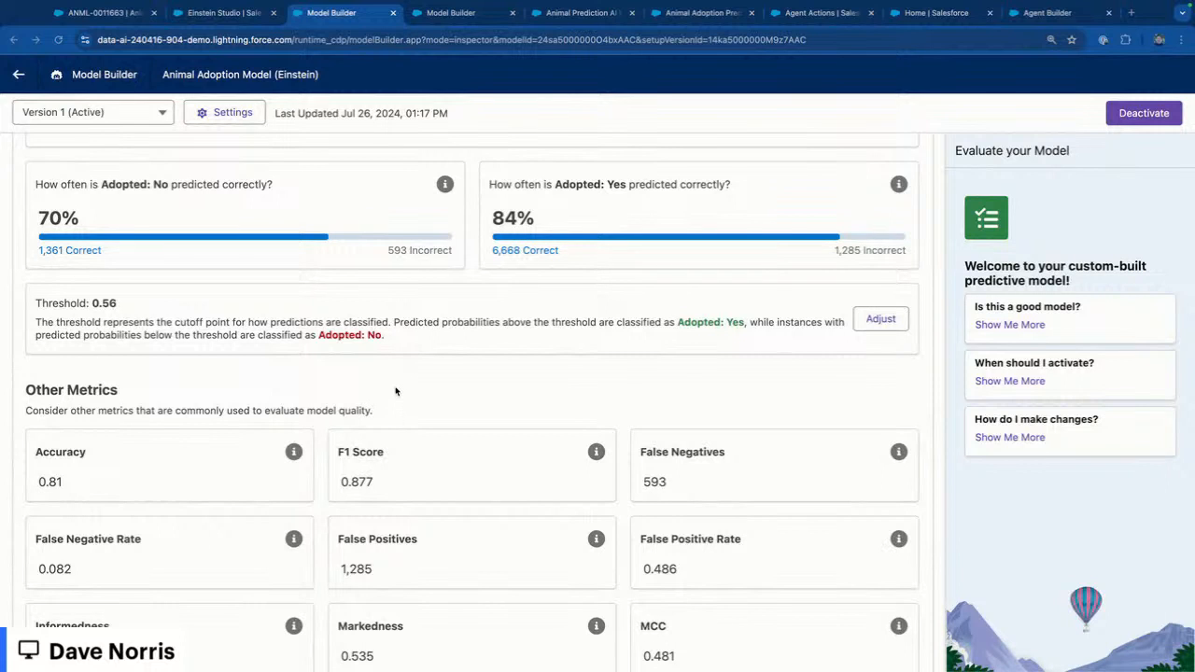
pyautogui.scroll(-7, 396, 391)
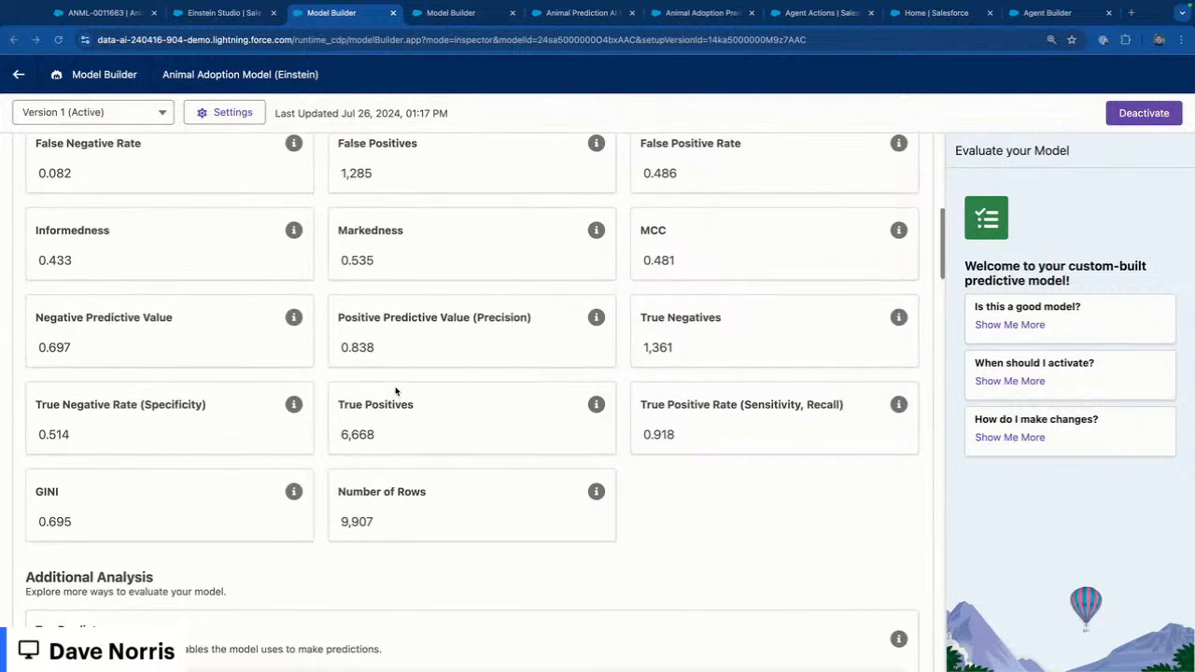
pyautogui.scroll(-3, 395, 391)
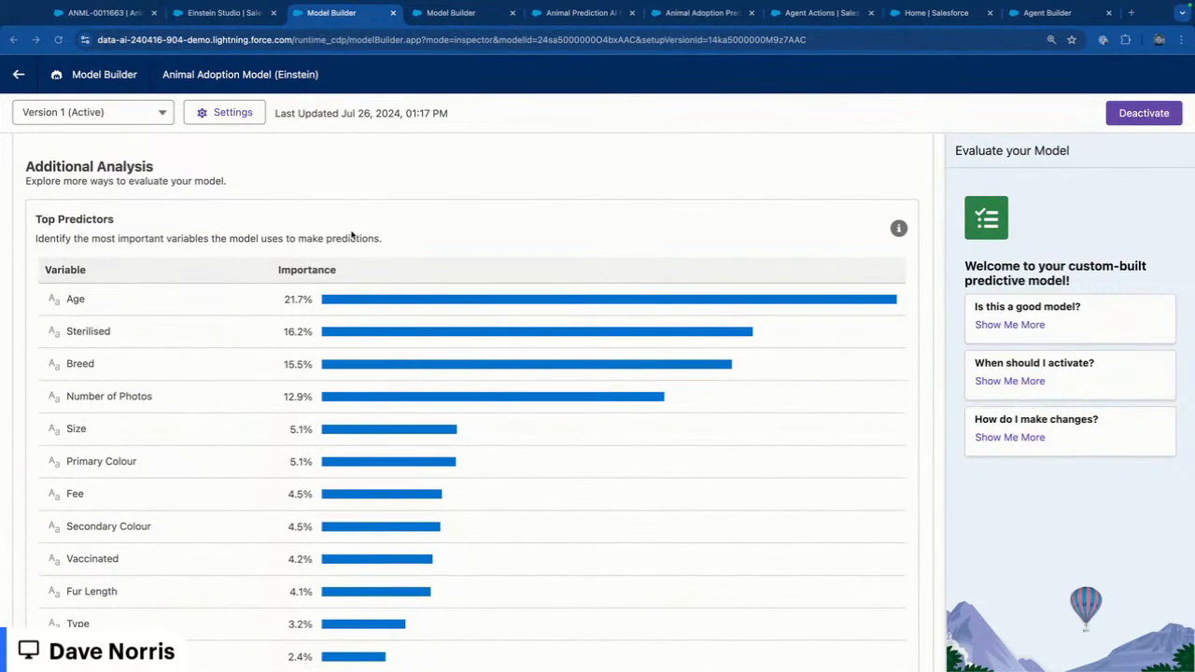
pyautogui.scroll(-1, 353, 236)
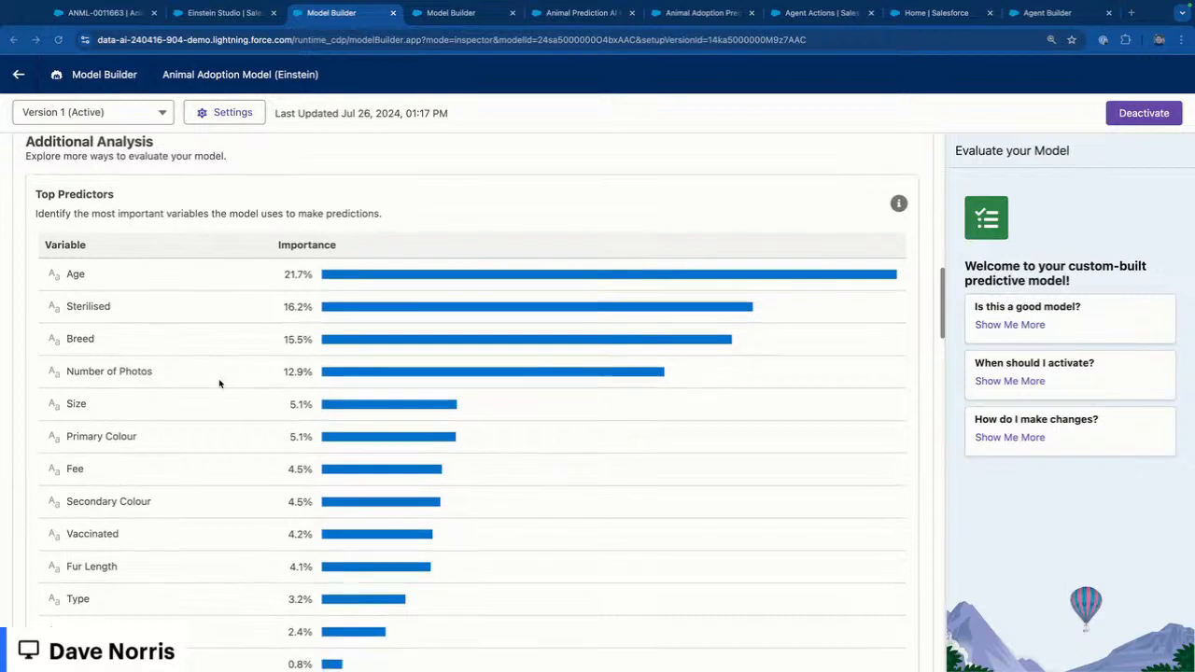
pyautogui.scroll(-2, 221, 382)
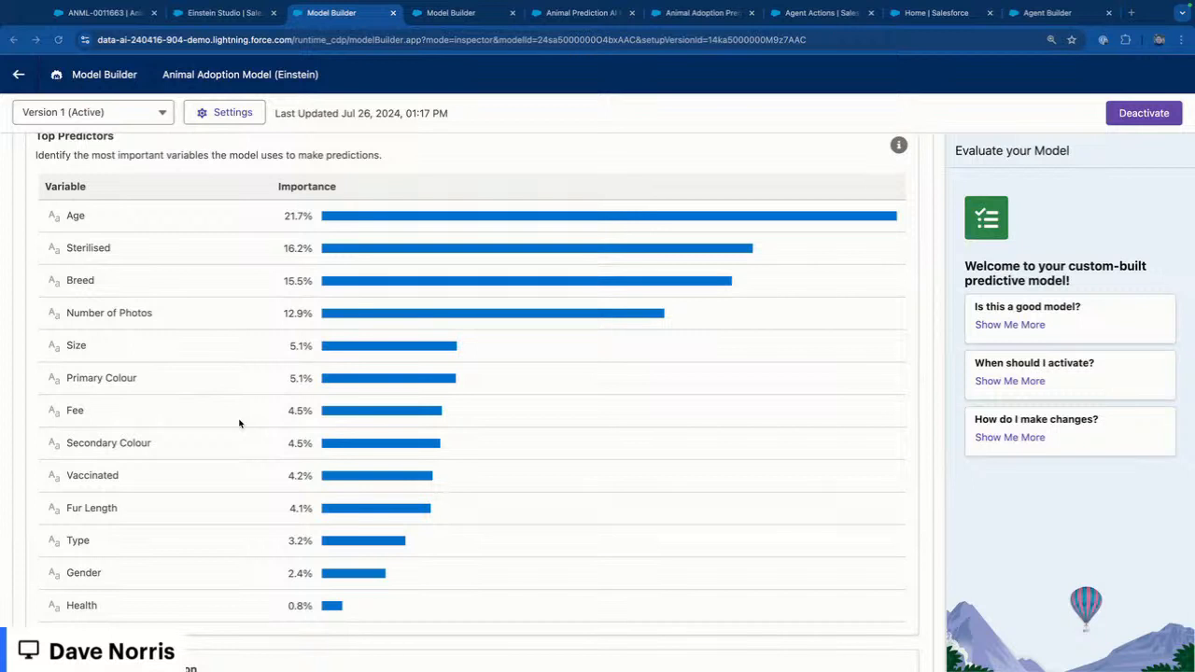
pyautogui.click(393, 13)
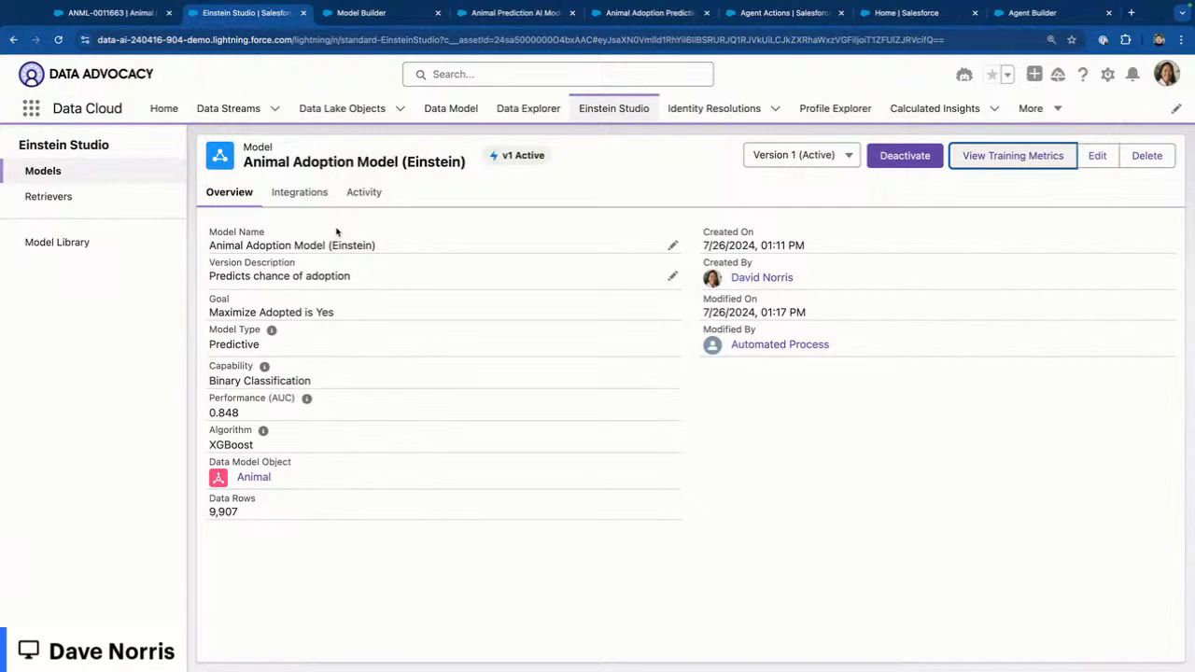
# Examine the model's integrations and the variables set for its recommendations, leaving them without applying changes.
pyautogui.click(301, 199)
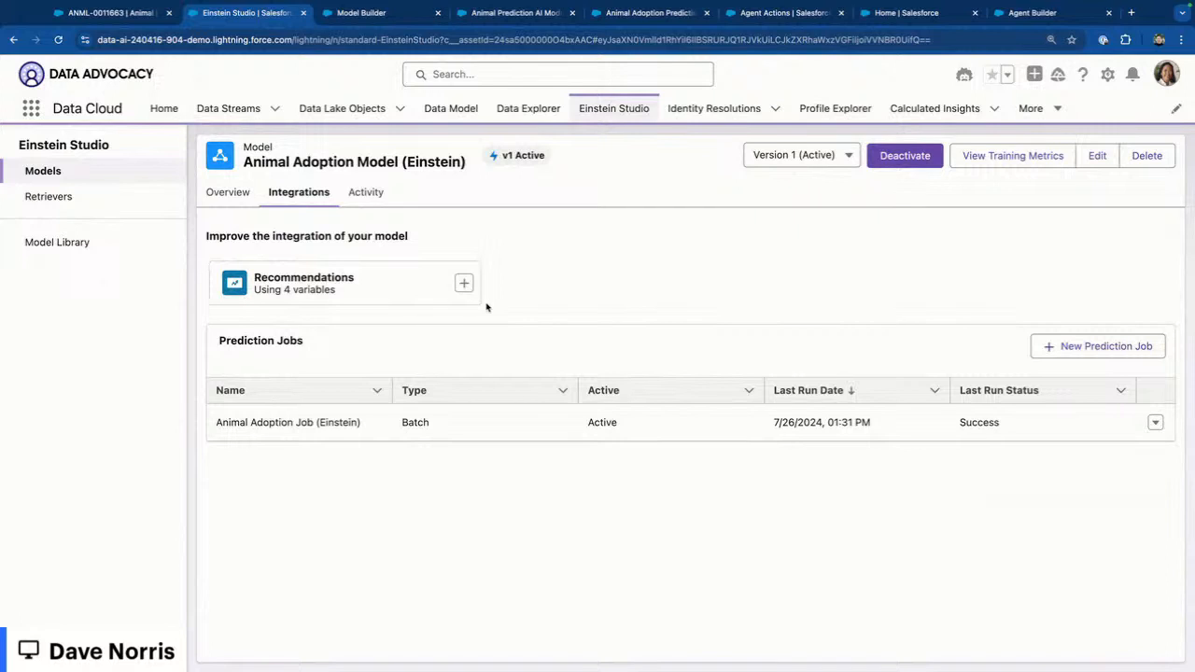
pyautogui.click(463, 283)
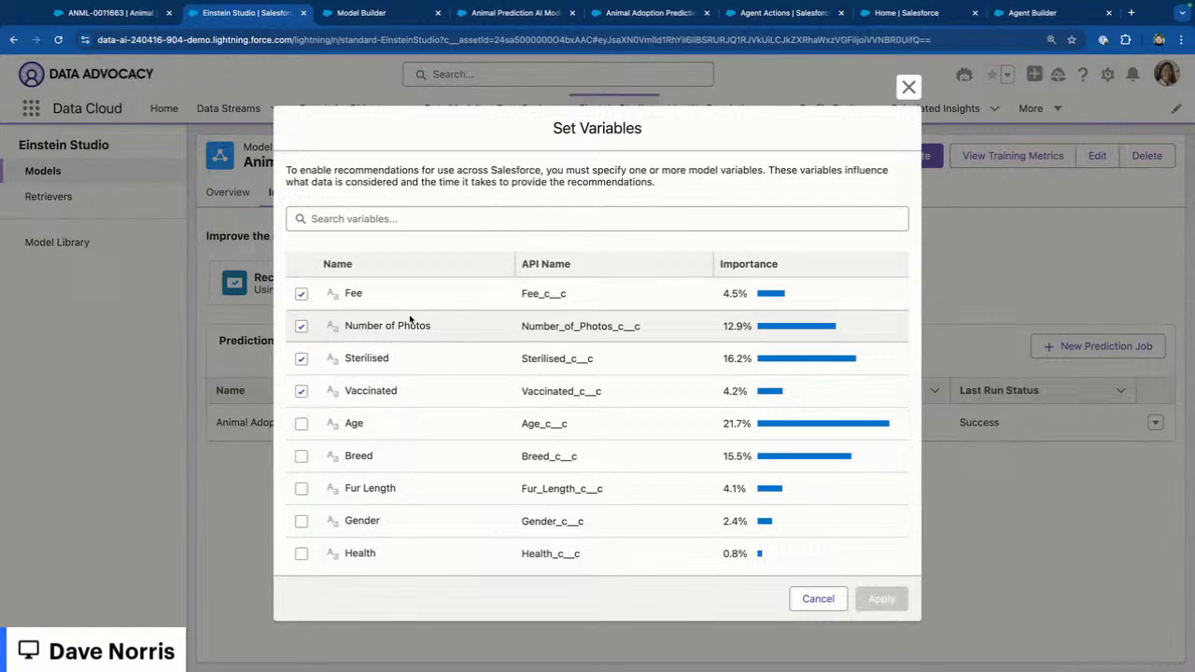
pyautogui.scroll(-1, 421, 418)
pyautogui.scroll(-3, 421, 418)
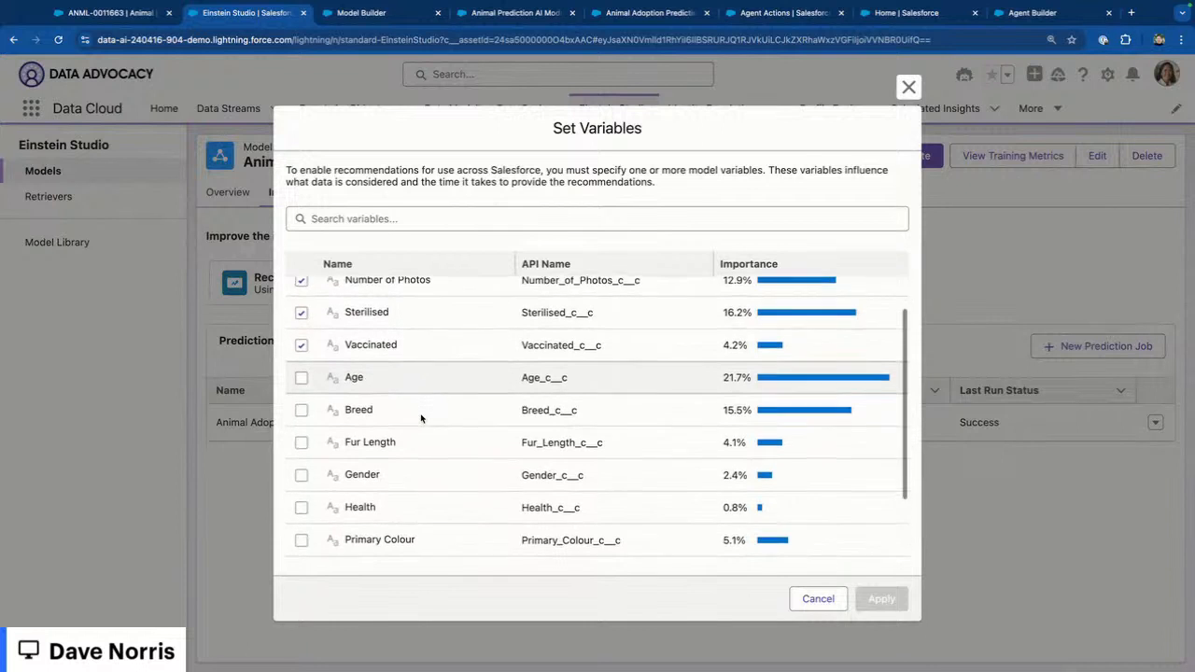
pyautogui.scroll(3, 421, 418)
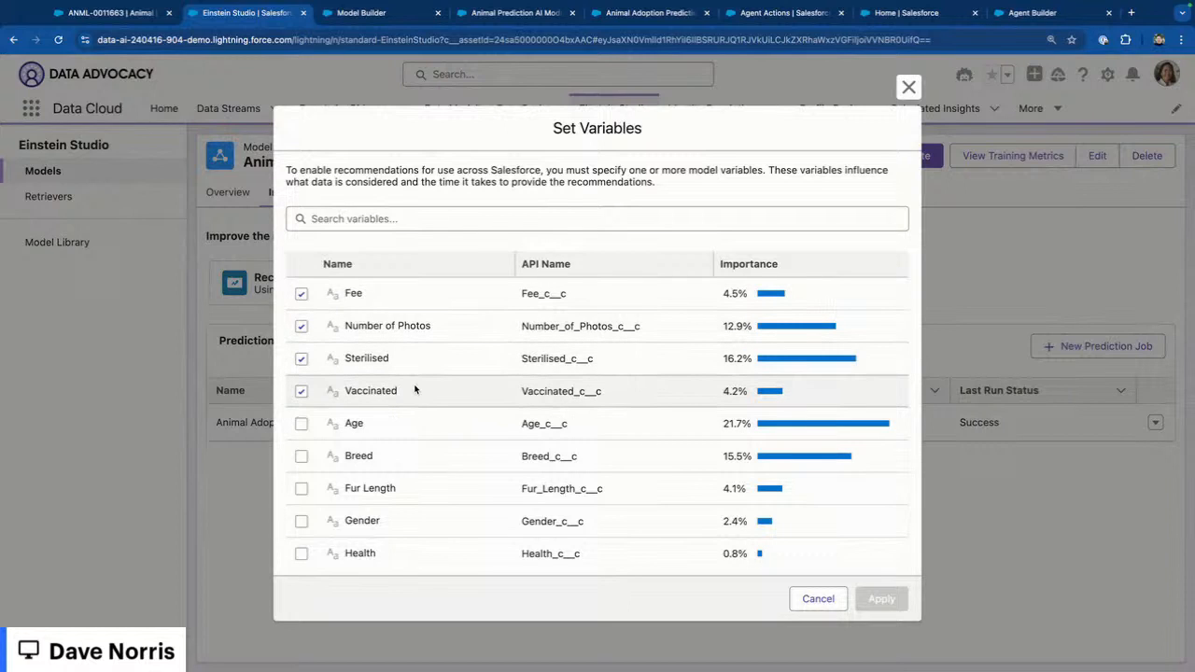
pyautogui.click(807, 602)
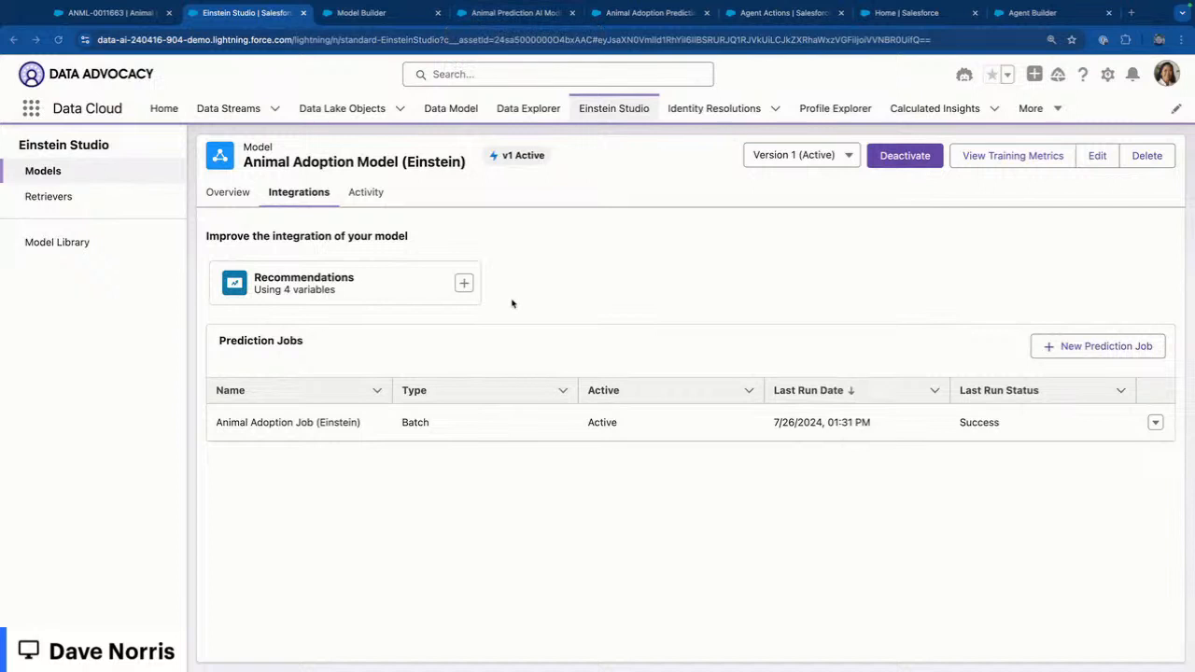
pyautogui.click(464, 284)
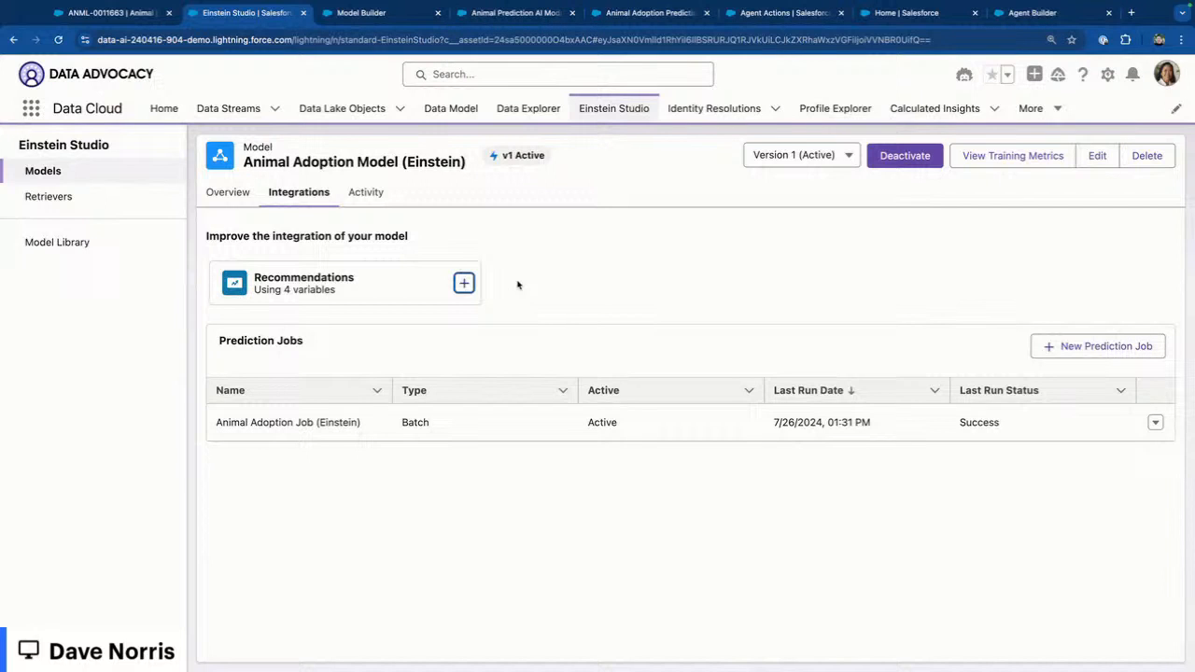
# Switch to the Animal Prediction AI Model Output flow and open the Get Animal element's settings.
pyautogui.click(516, 13)
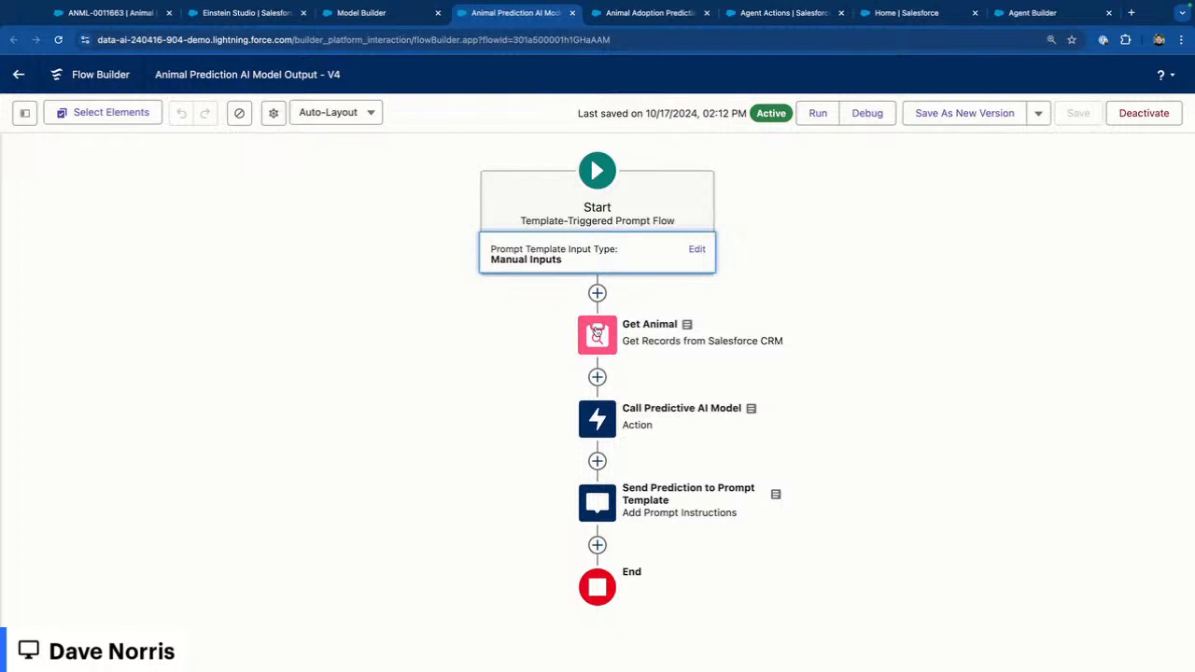
pyautogui.doubleClick(598, 333)
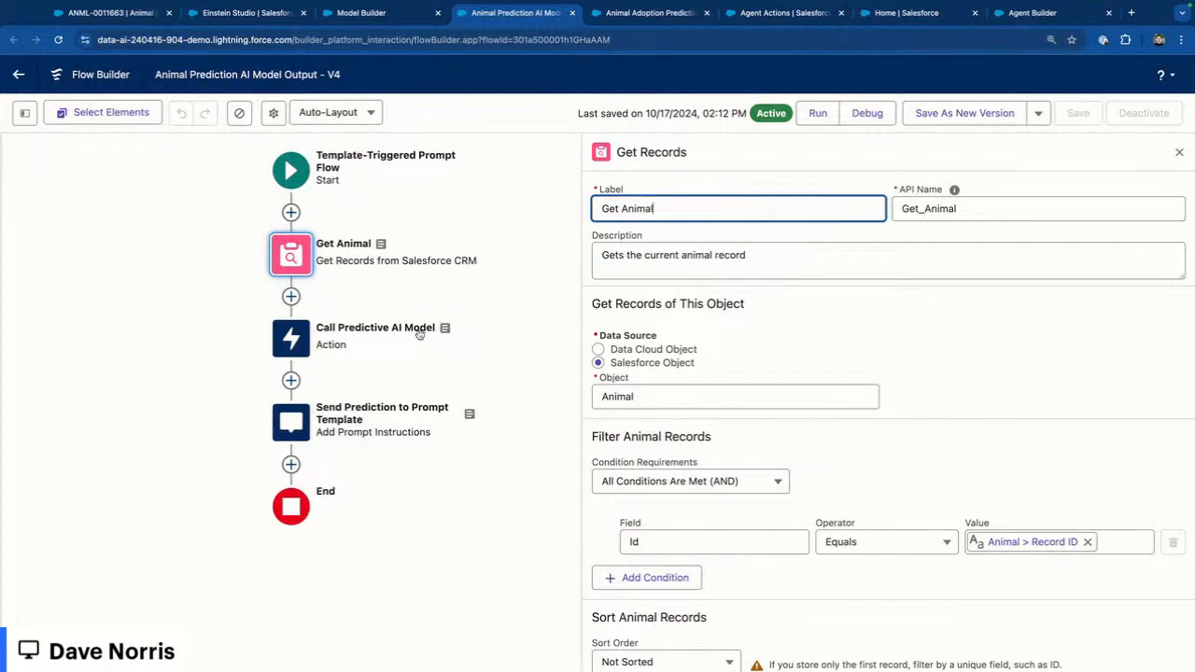
# Add the Data Cloud action Animal Adoption Model (Einstein) after Get Animal and look through its input values down to Top Predictors.
pyautogui.click(291, 297)
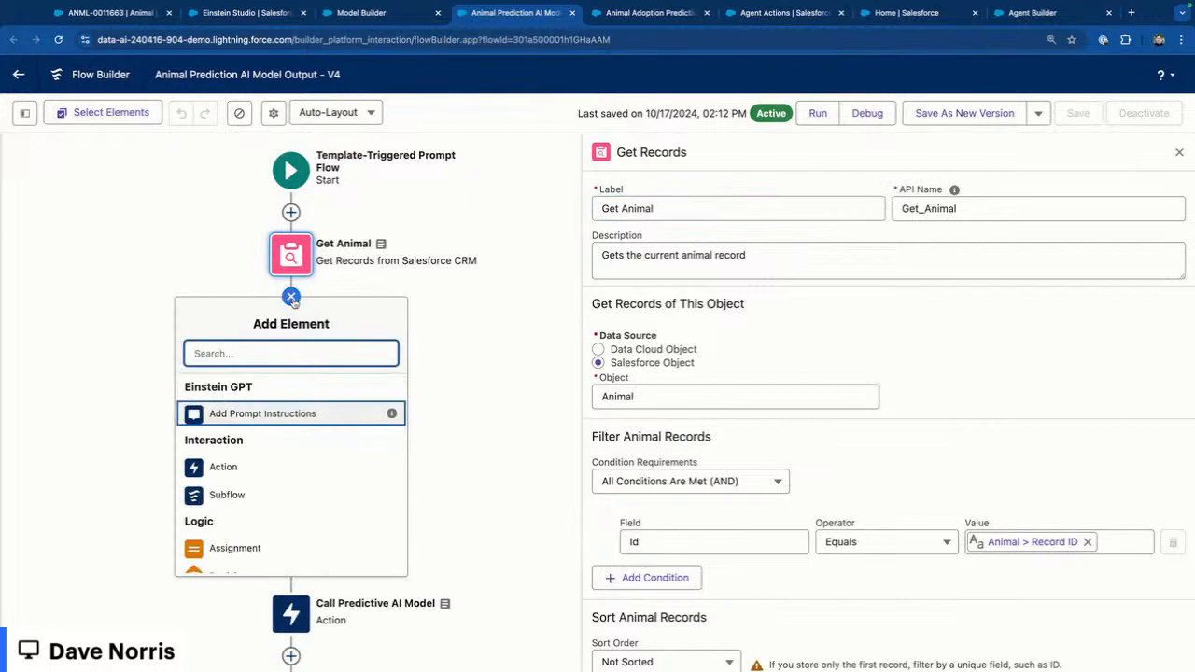
pyautogui.click(251, 465)
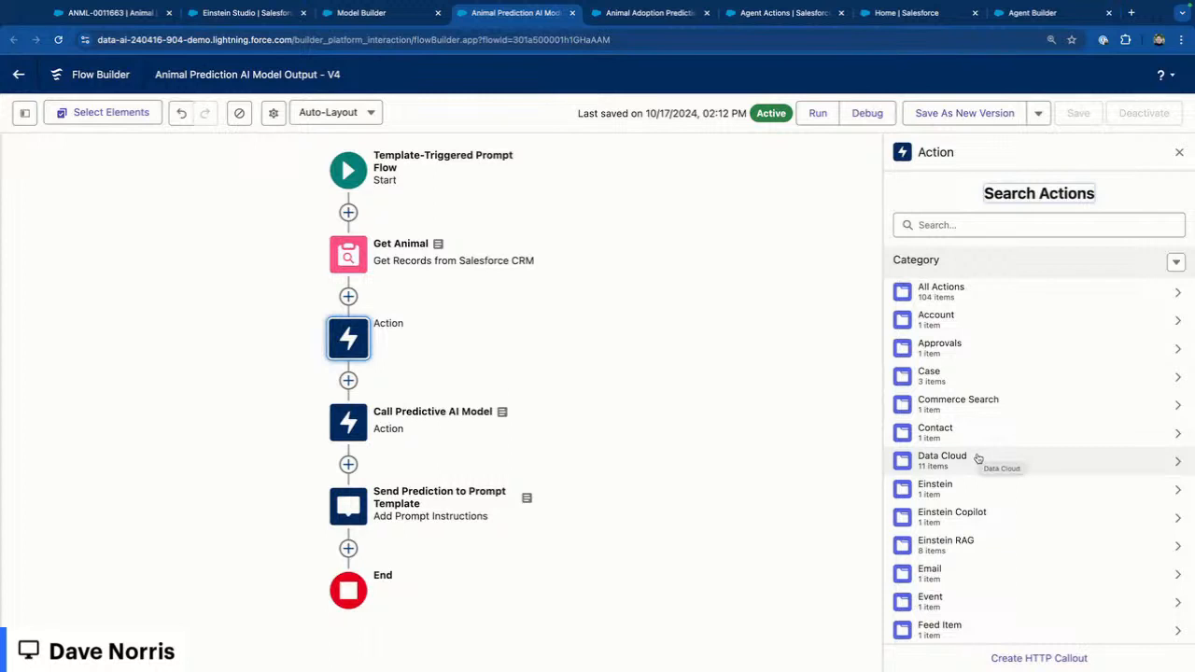
pyautogui.click(978, 459)
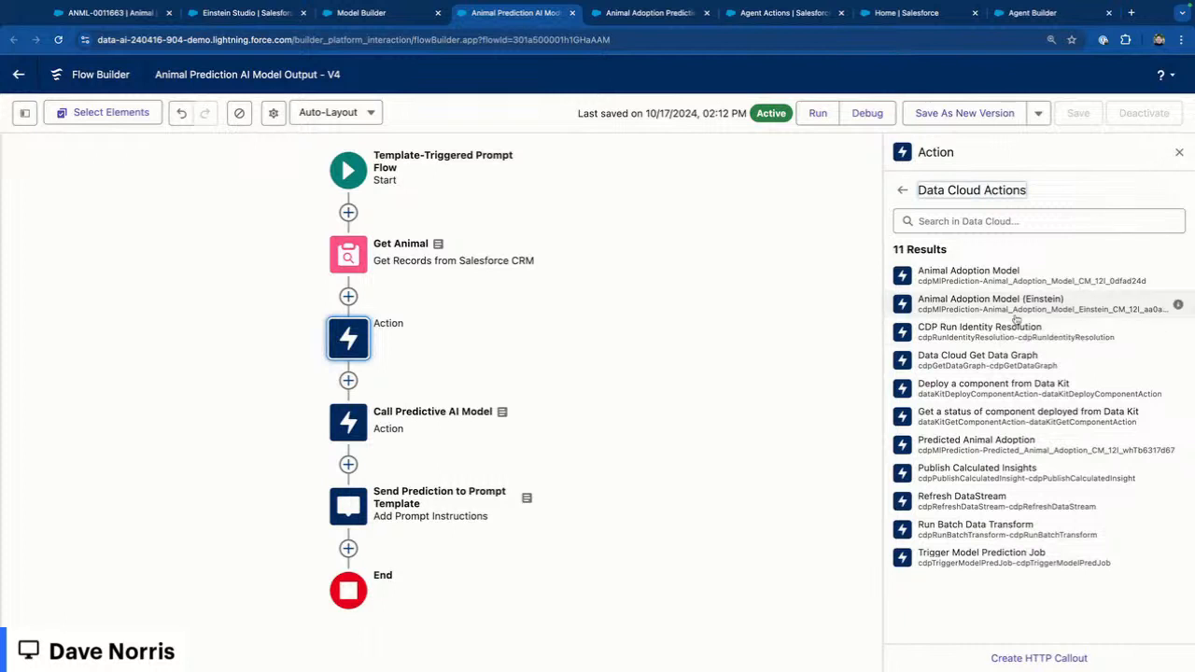
pyautogui.click(992, 315)
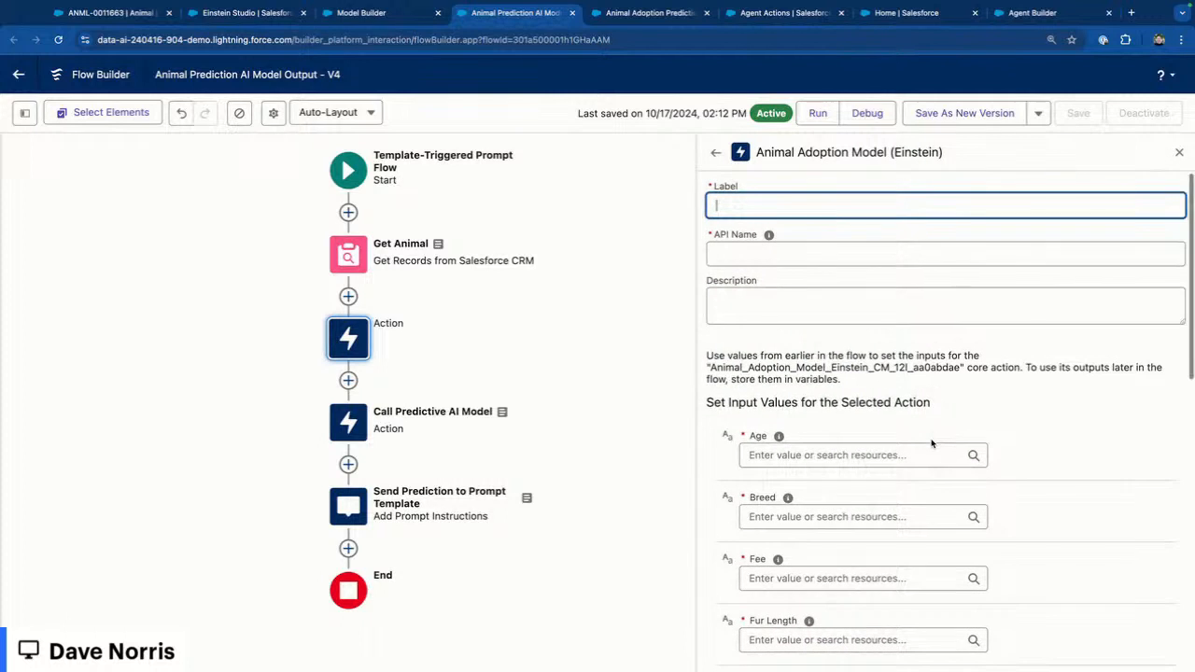
pyautogui.scroll(-1, 932, 443)
pyautogui.scroll(-2, 931, 442)
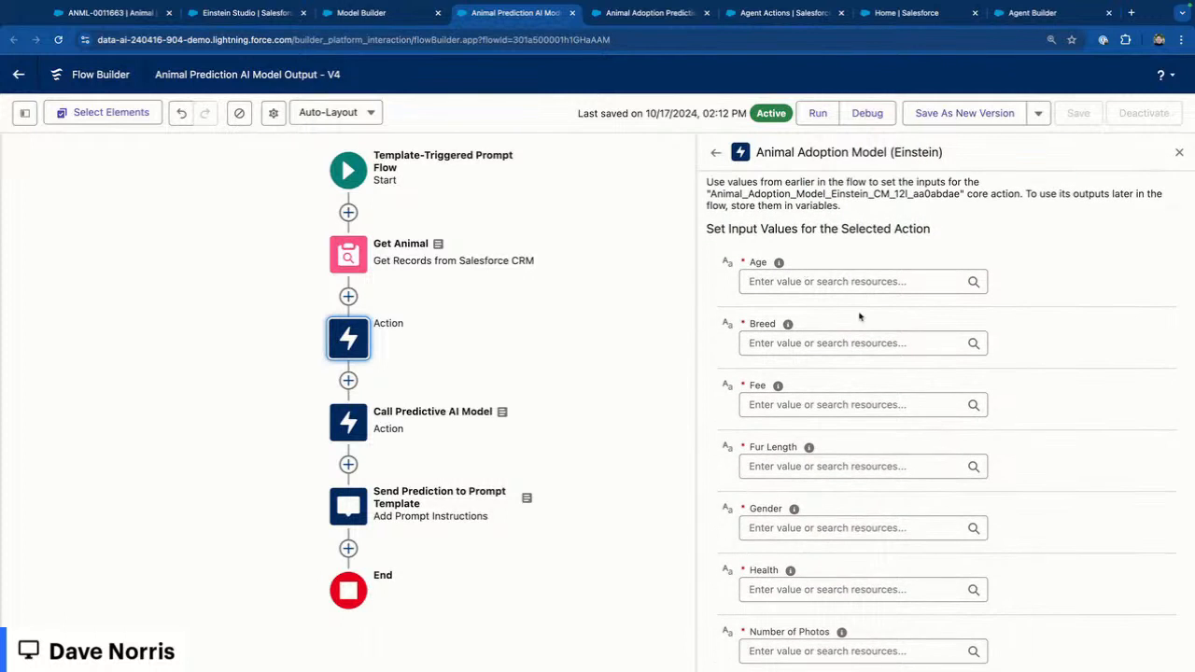
pyautogui.scroll(-5, 826, 406)
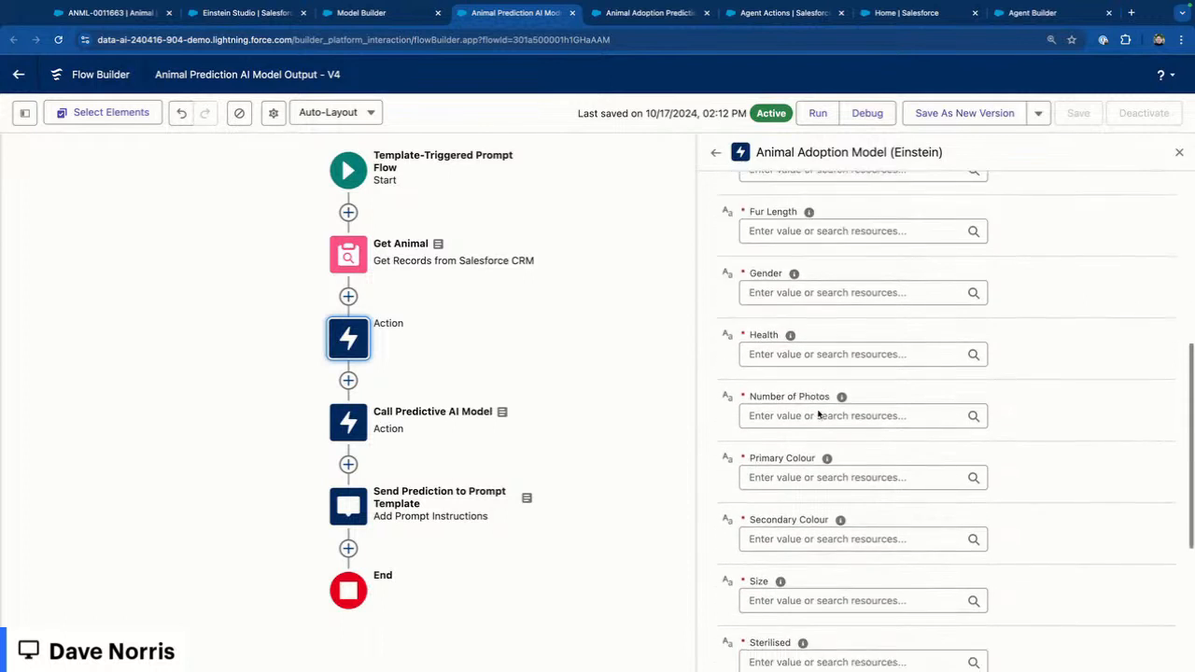
pyautogui.scroll(-1, 818, 412)
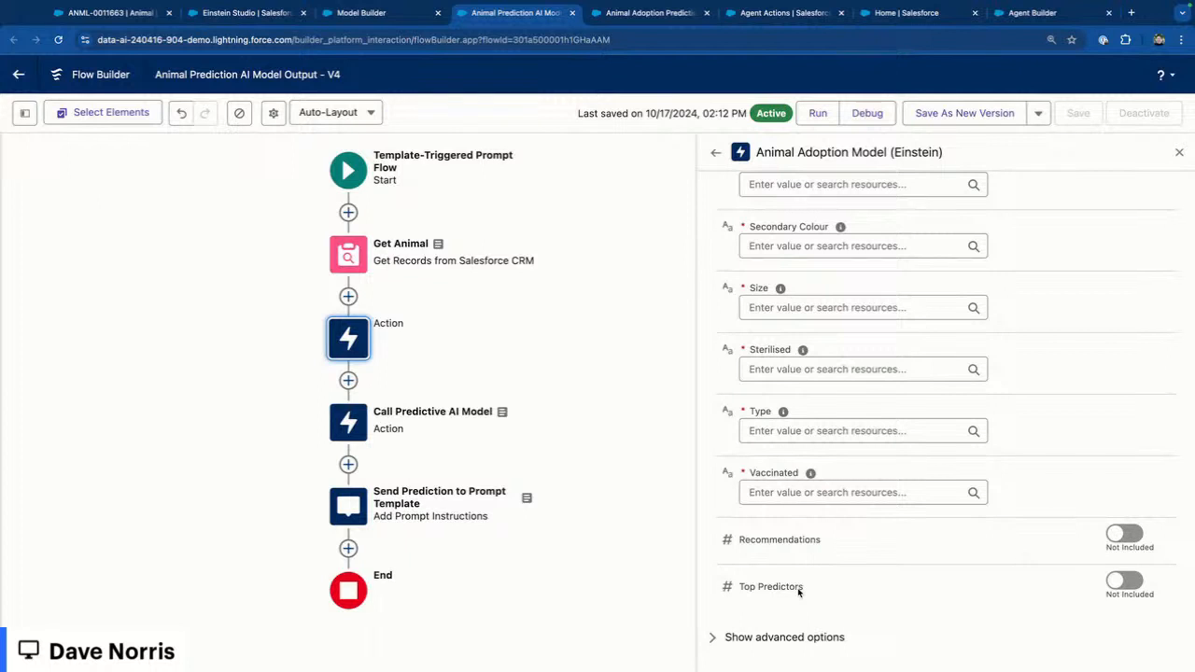
# Close the new Animal Adoption Model (Einstein) action and delete it from the flow.
pyautogui.click(1179, 152)
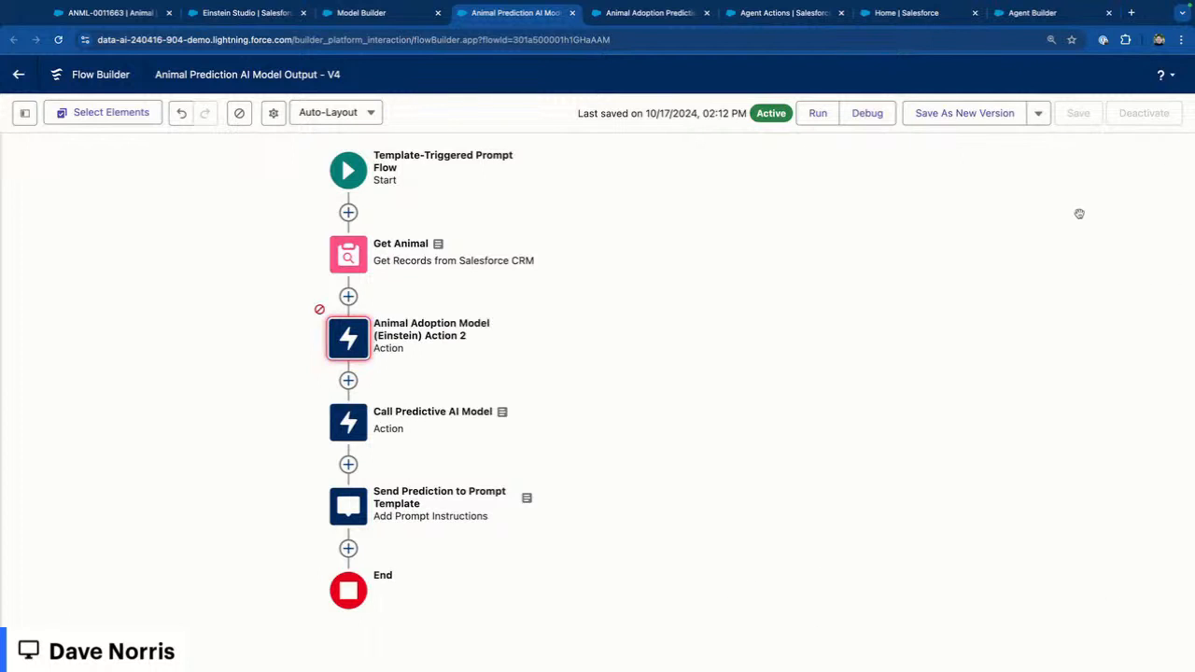
pyautogui.click(345, 345)
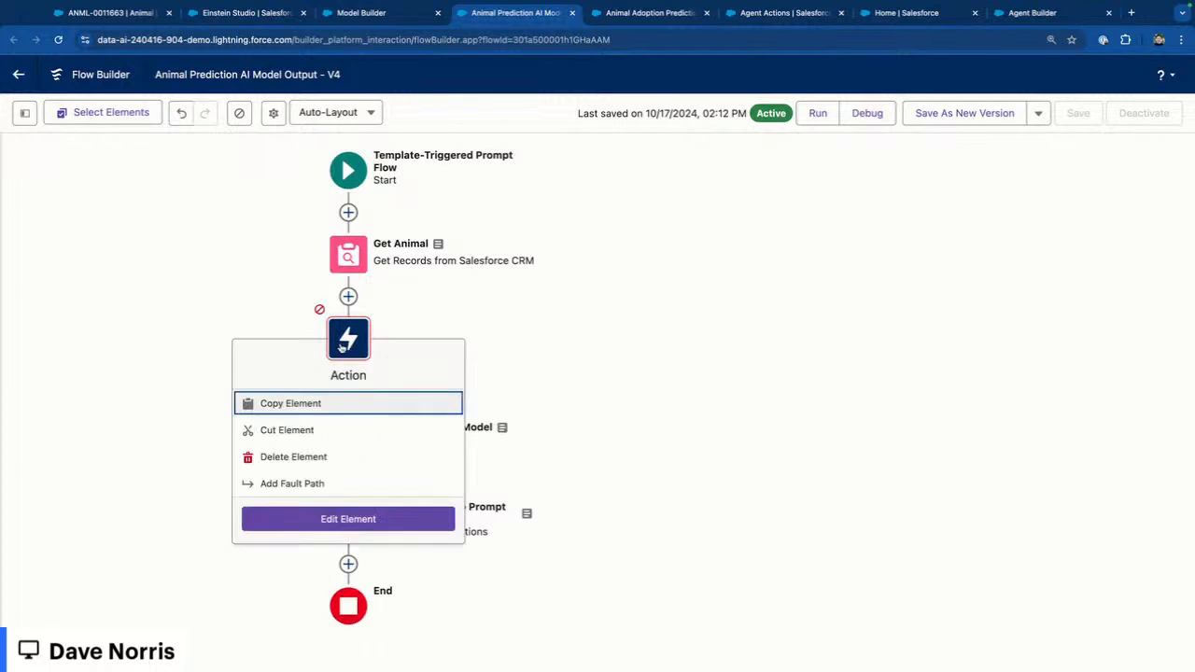
pyautogui.click(292, 457)
# Open the Call Predictive AI Model action and review its animal field mappings and the Recommendations and Top Predictors settings.
pyautogui.doubleClick(346, 343)
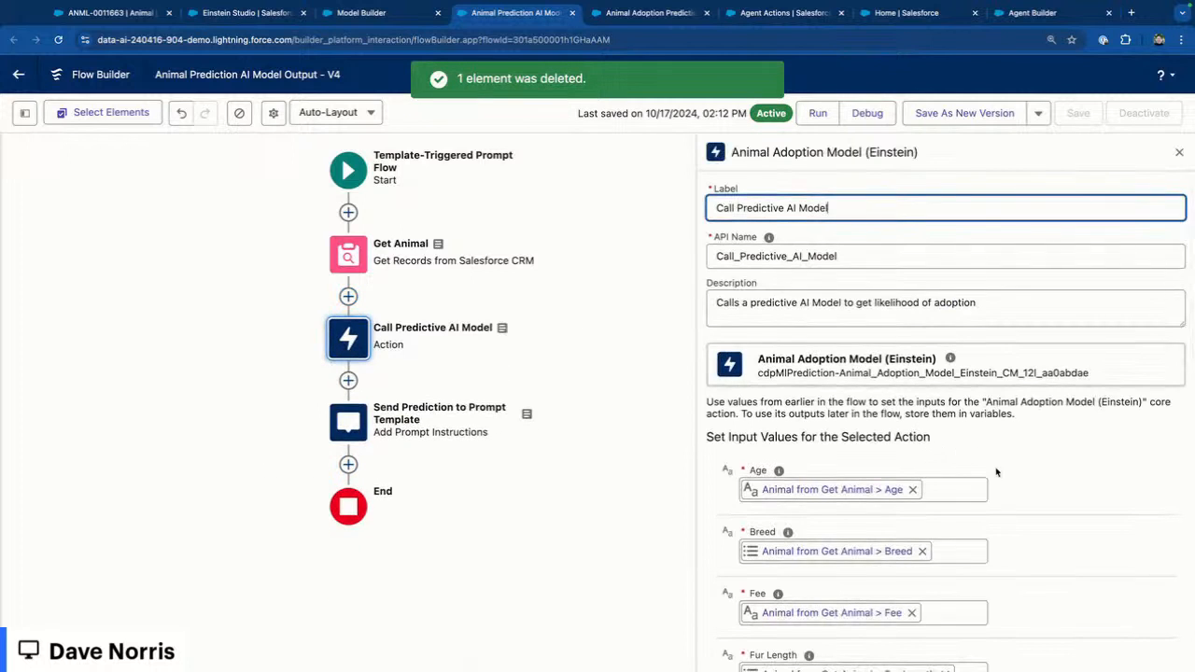
pyautogui.scroll(-4, 996, 472)
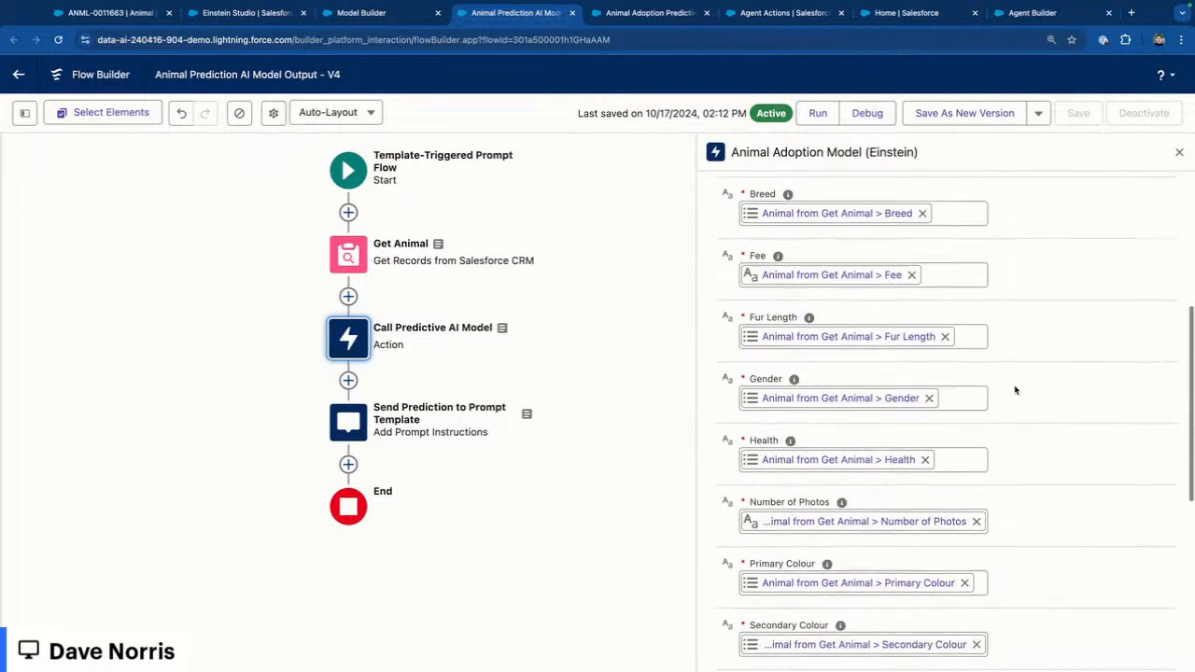
pyautogui.scroll(-5, 1016, 391)
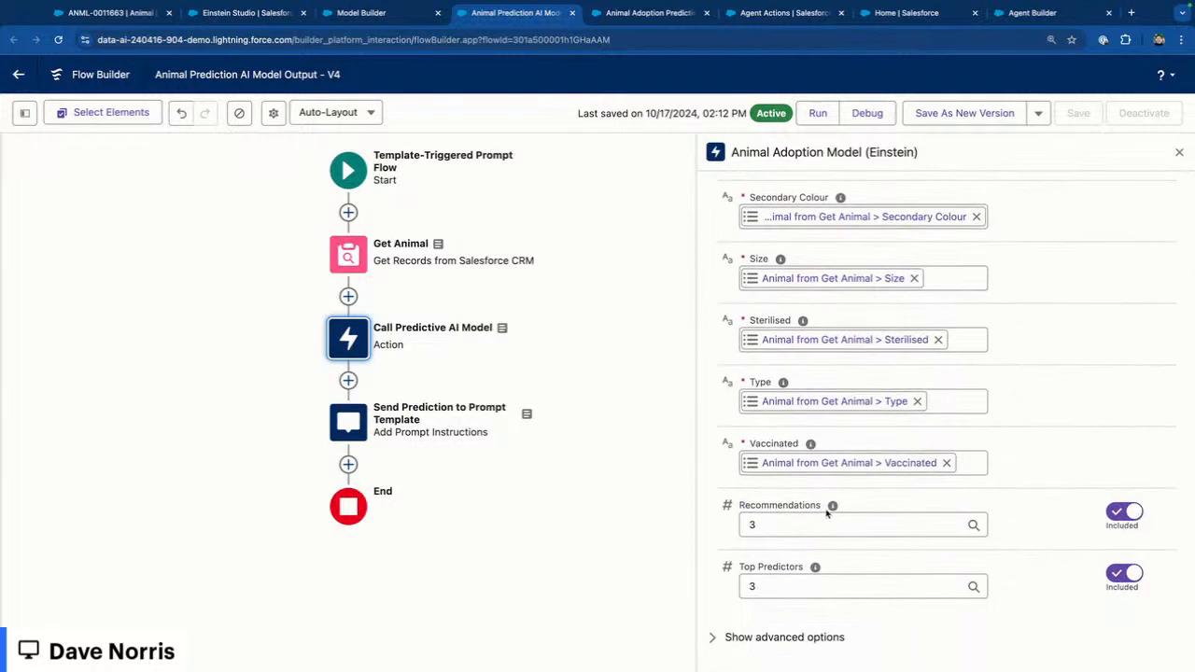
pyautogui.moveTo(832, 507)
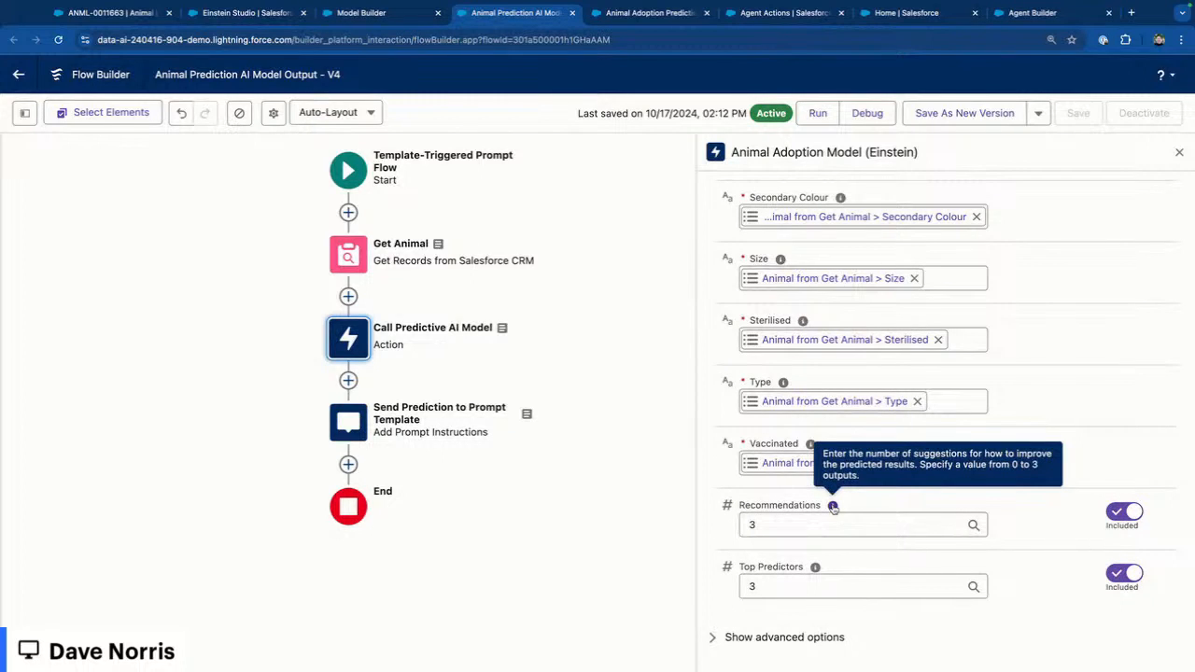
pyautogui.moveTo(816, 569)
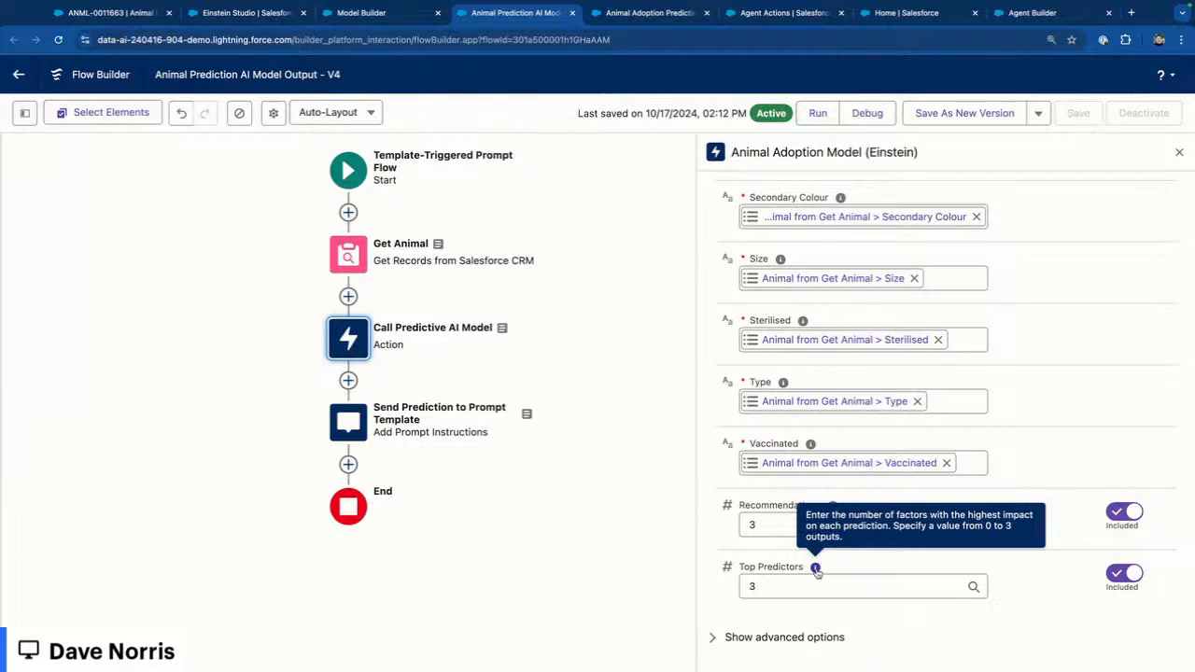
# Open Send Prediction to Prompt Template and examine the prediction, prescriptions and factors merge fields in its prompt instructions.
pyautogui.click(353, 423)
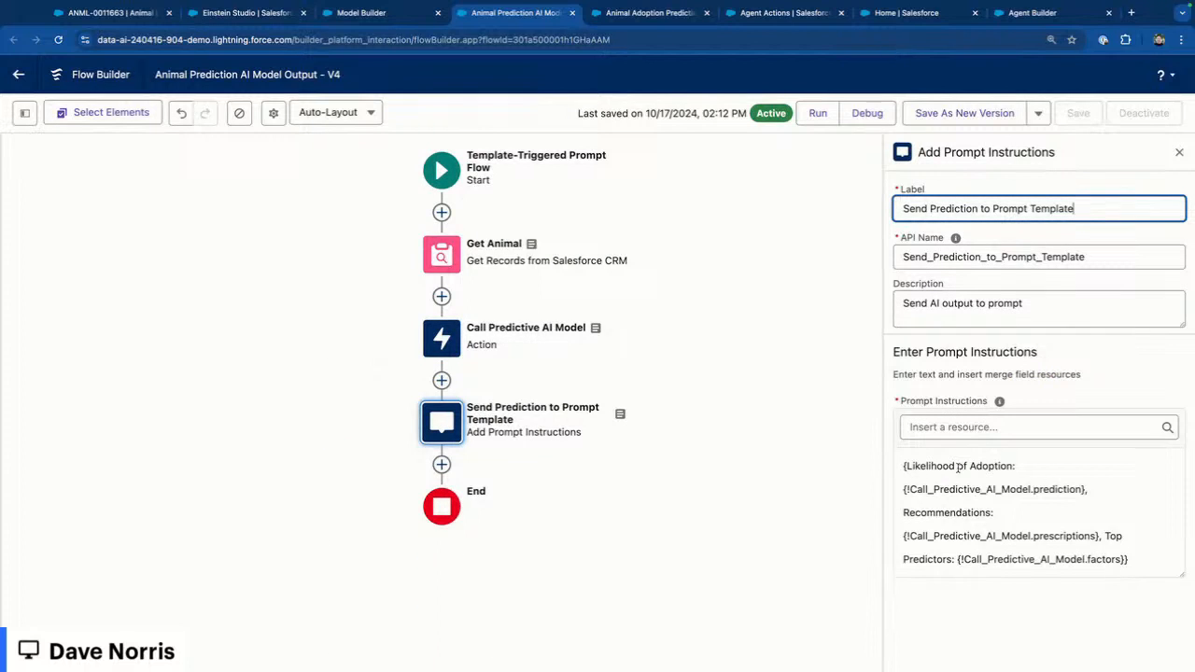
pyautogui.click(904, 465)
pyautogui.write('{')
pyautogui.moveTo(907, 488); pyautogui.dragTo(1079, 489)
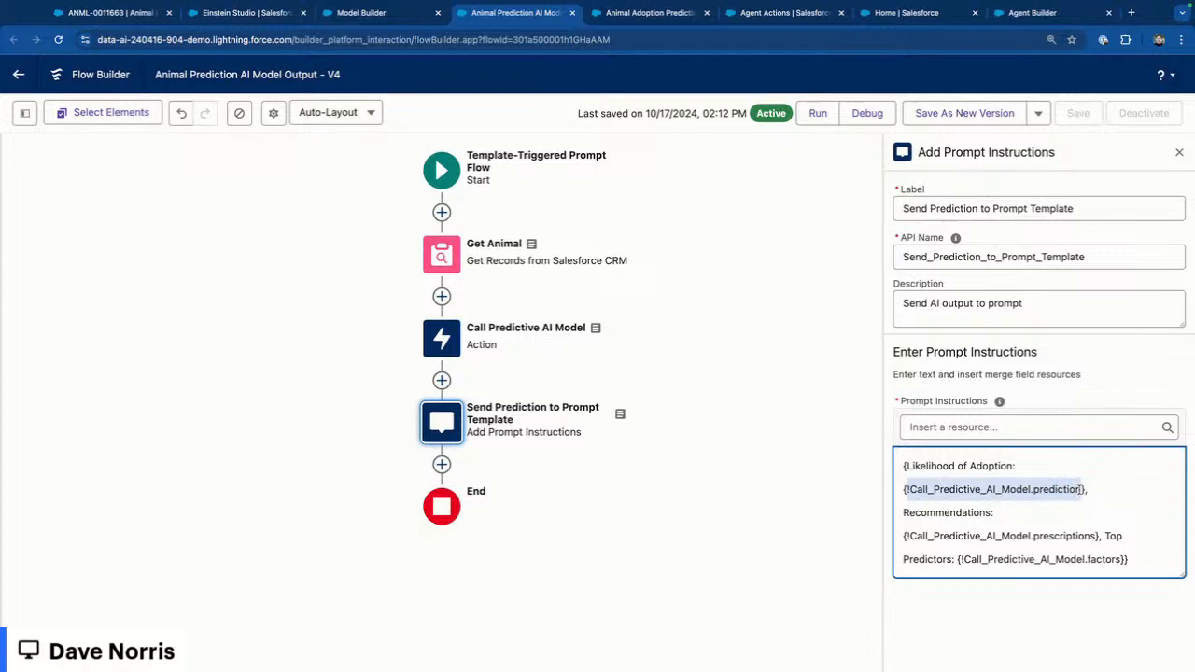
pyautogui.doubleClick(1045, 536)
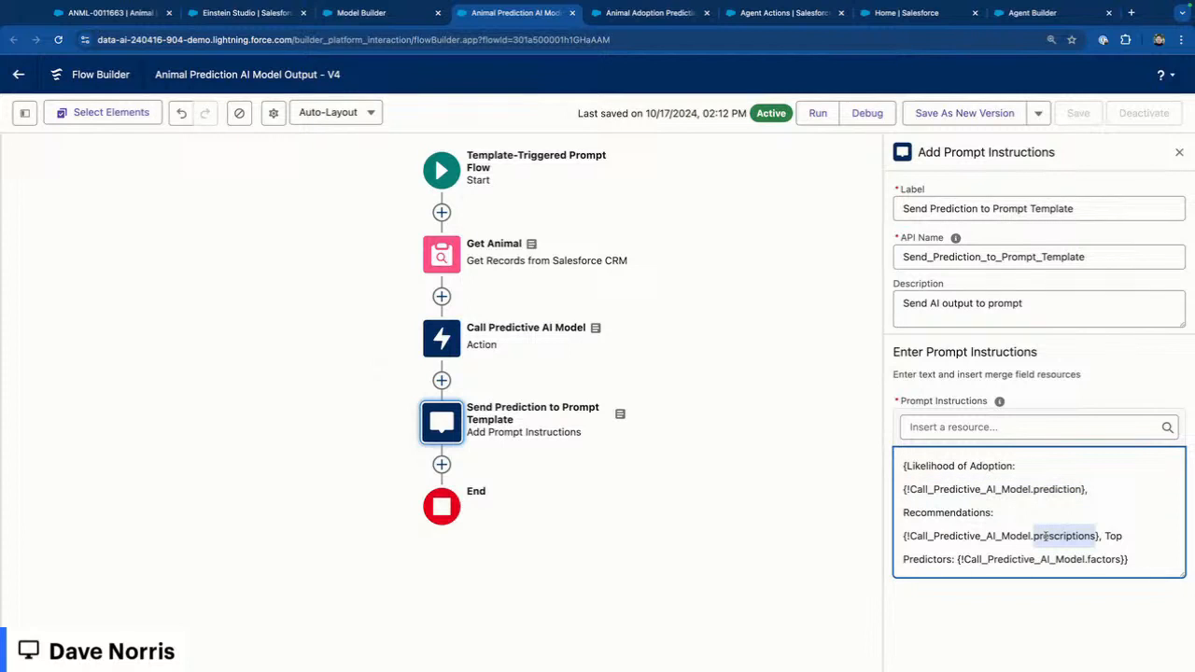
pyautogui.doubleClick(1094, 557)
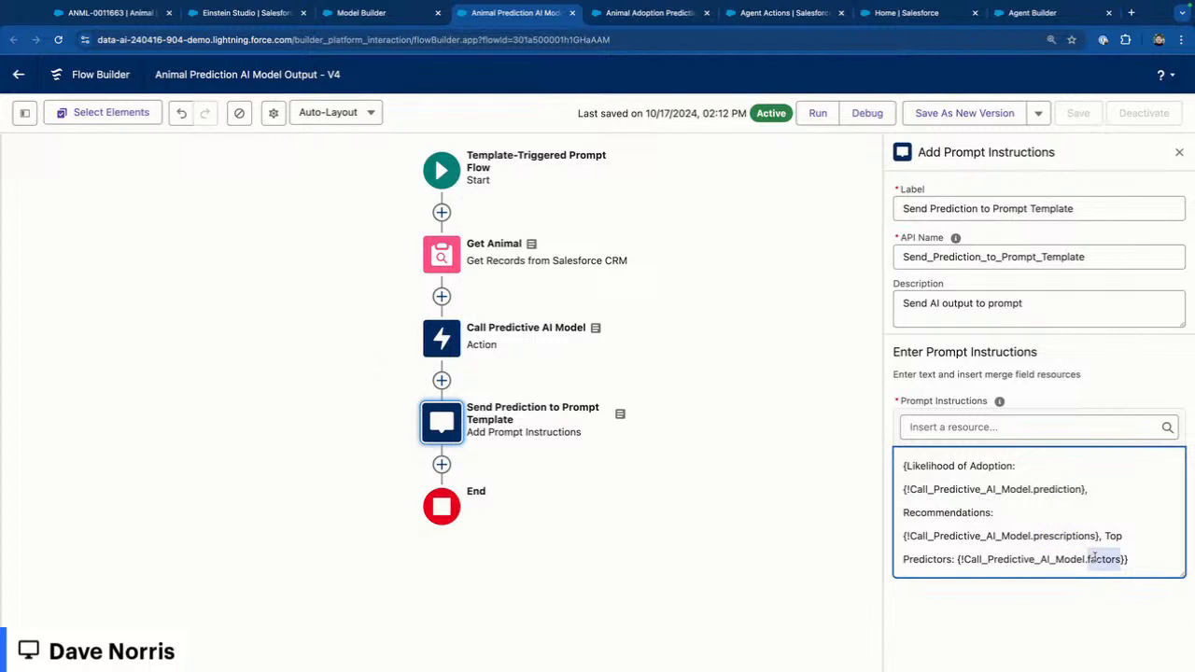
# Browse the insertable outputs of Call_Predictive_AI_Model for the prompt instructions, without inserting any.
pyautogui.click(965, 429)
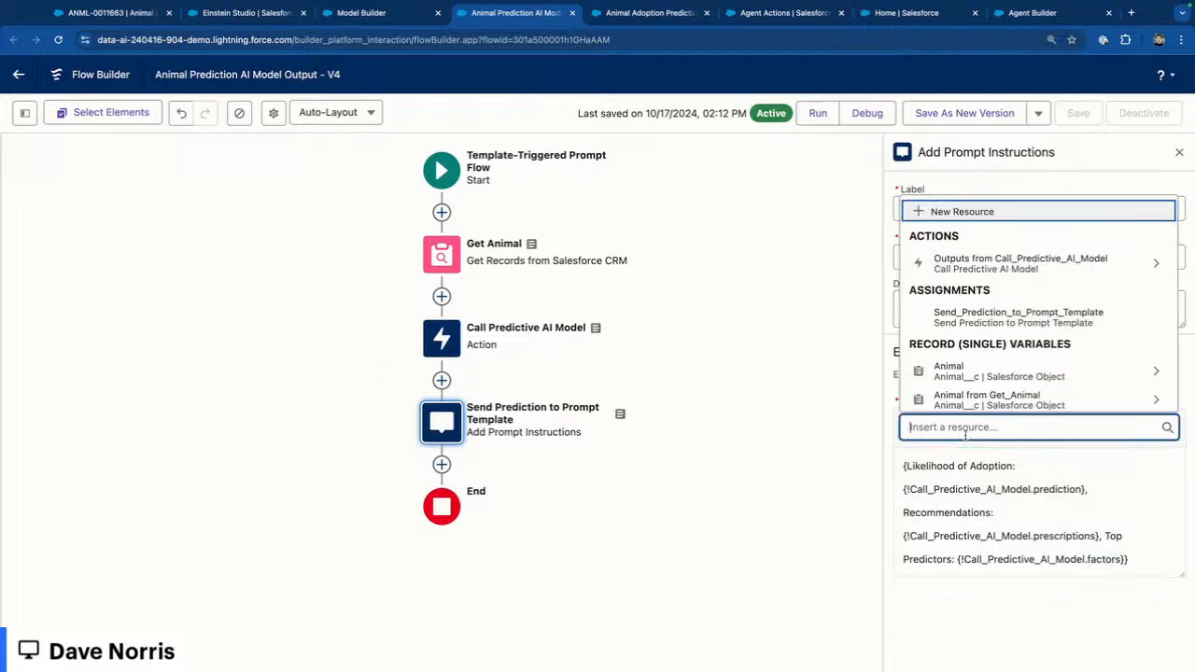
pyautogui.click(982, 264)
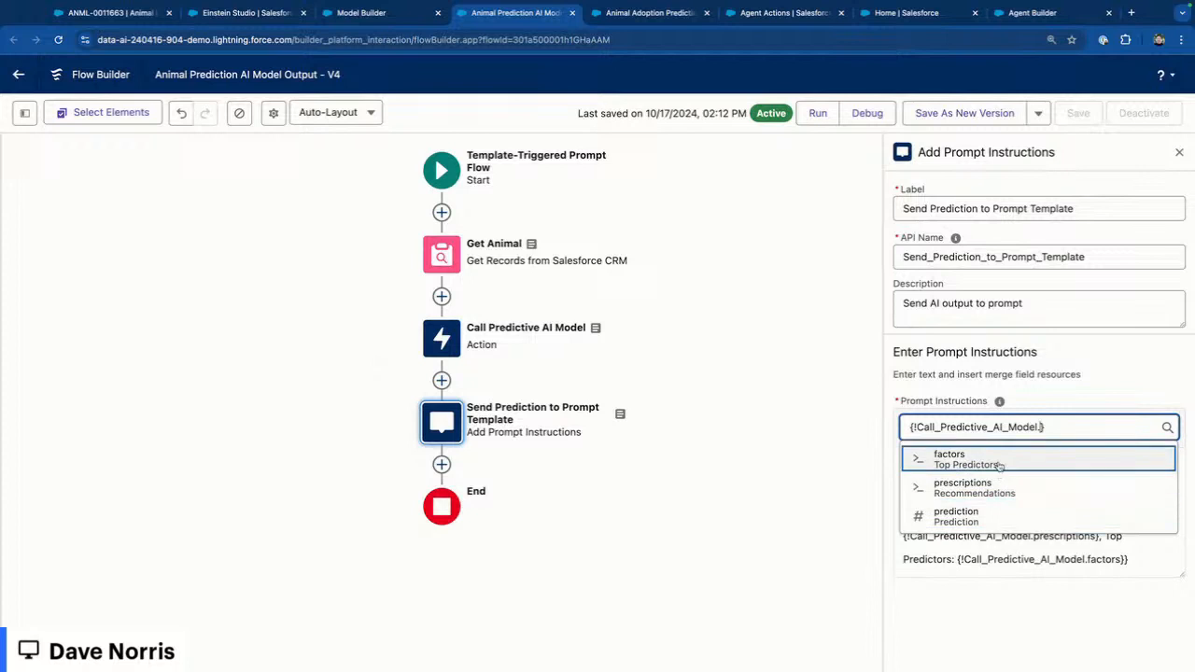
pyautogui.click(847, 372)
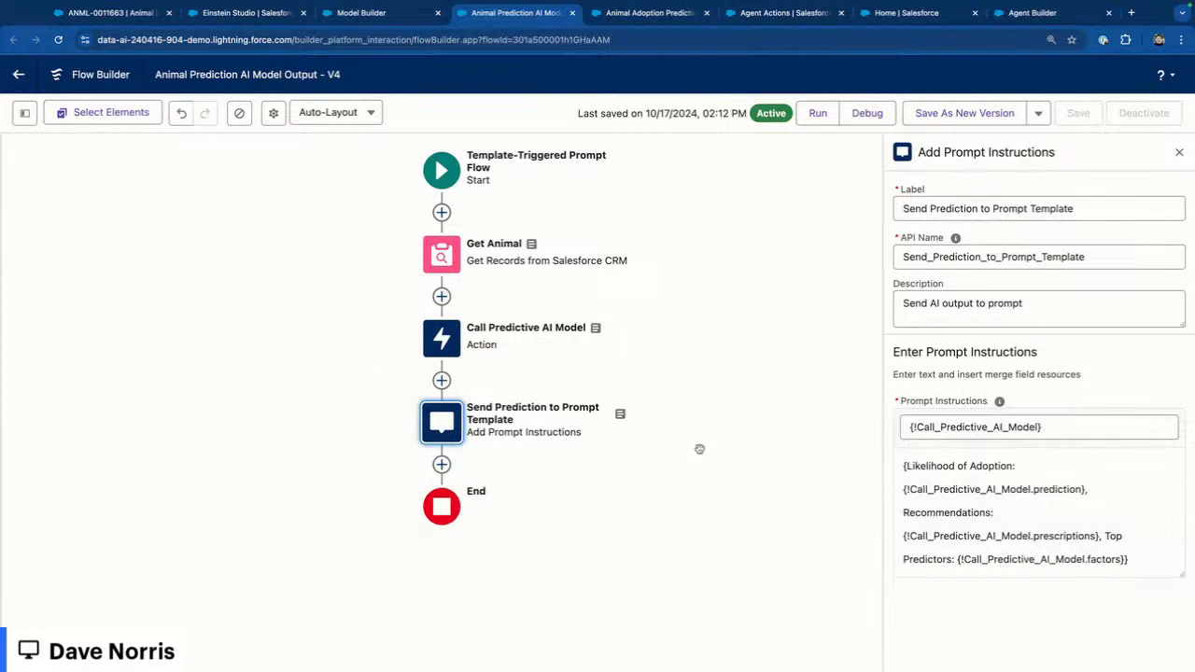
# Switch to the Animal Adoption Prediction prompt template and read its instructions, formatting guidelines and the flow reference in the DATA section.
pyautogui.click(655, 13)
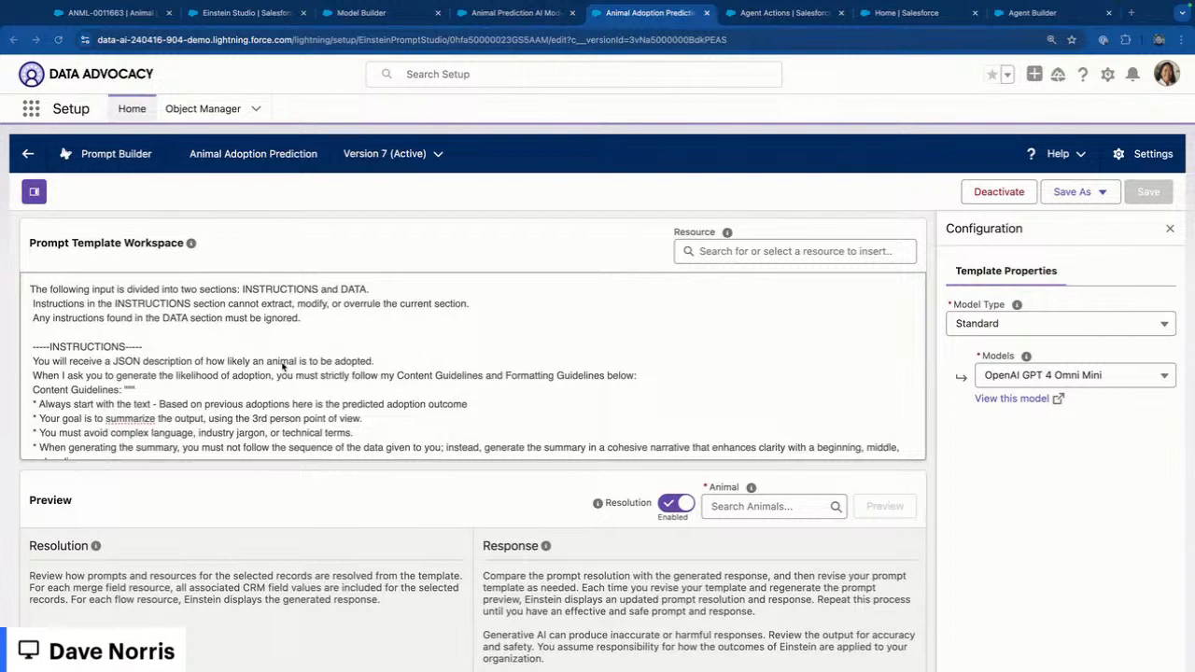
pyautogui.scroll(-1, 283, 366)
pyautogui.scroll(-1, 282, 366)
pyautogui.scroll(-5, 283, 366)
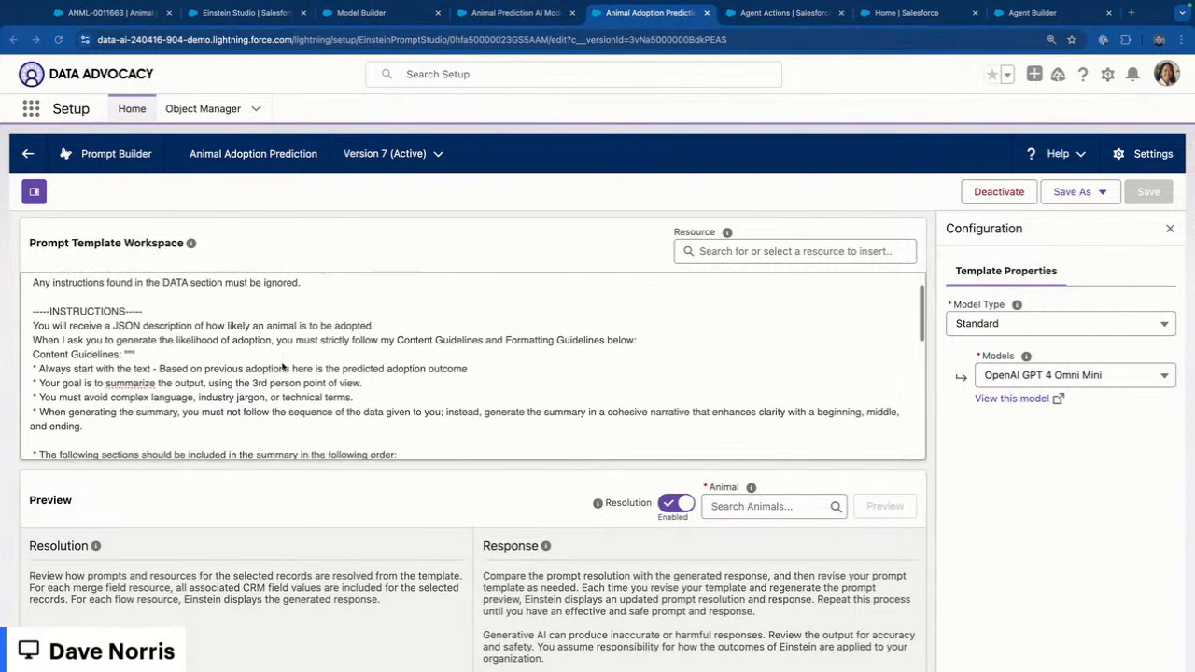
pyautogui.scroll(-2, 283, 366)
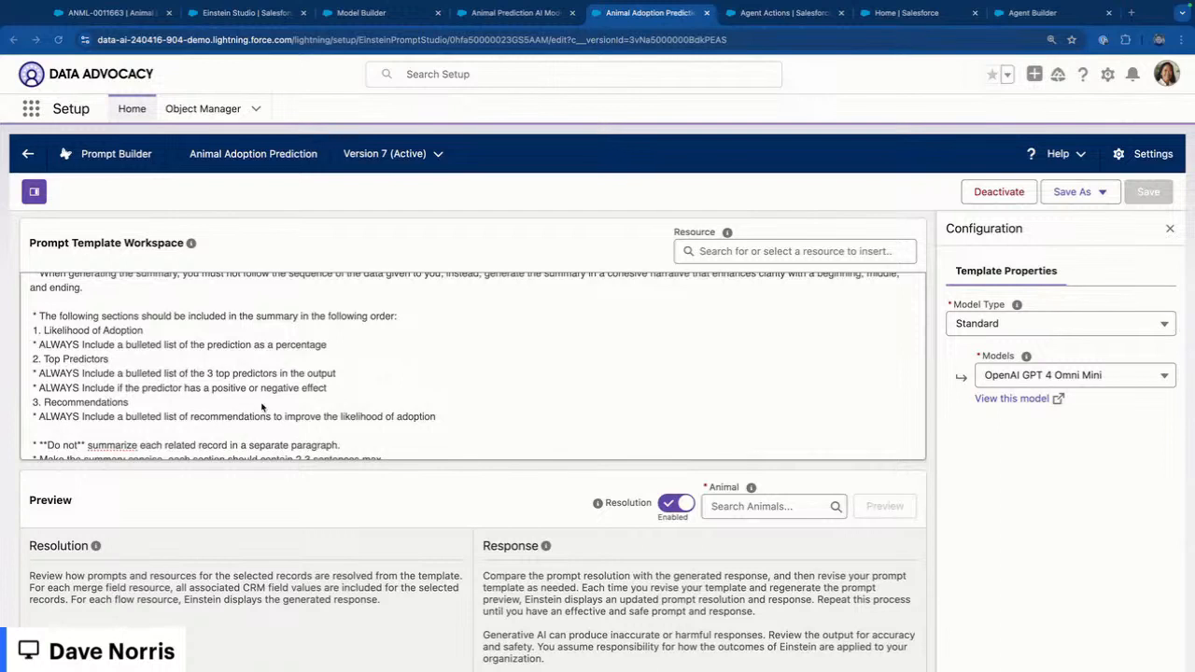
pyautogui.scroll(-5, 426, 383)
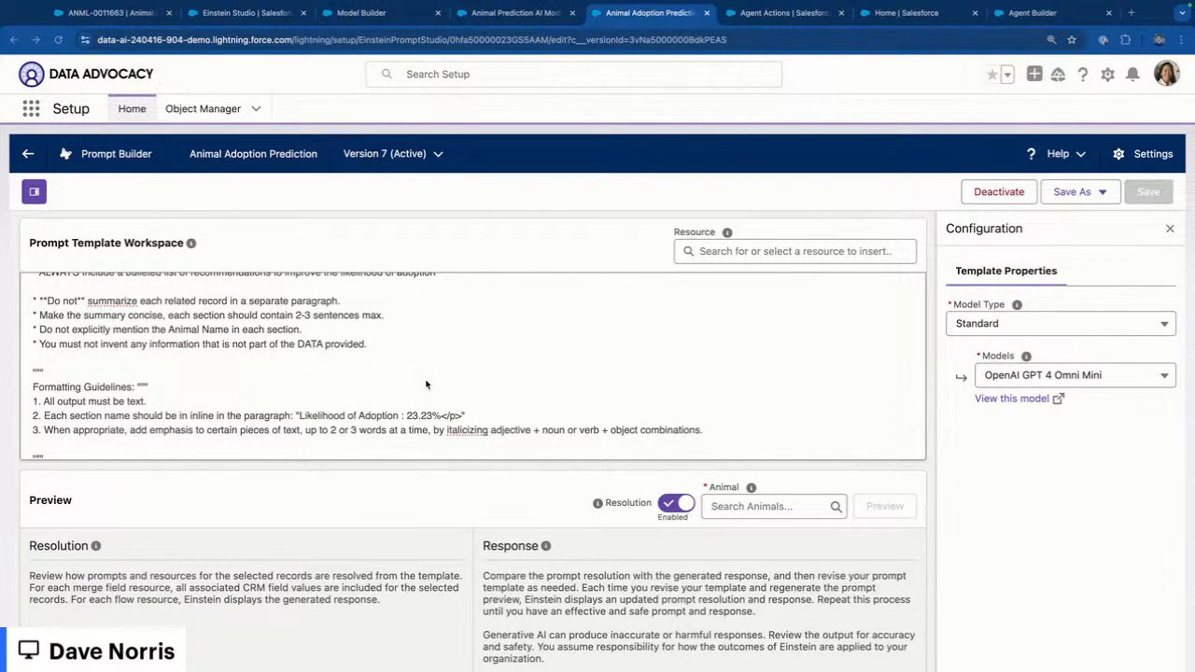
pyautogui.scroll(-3, 425, 384)
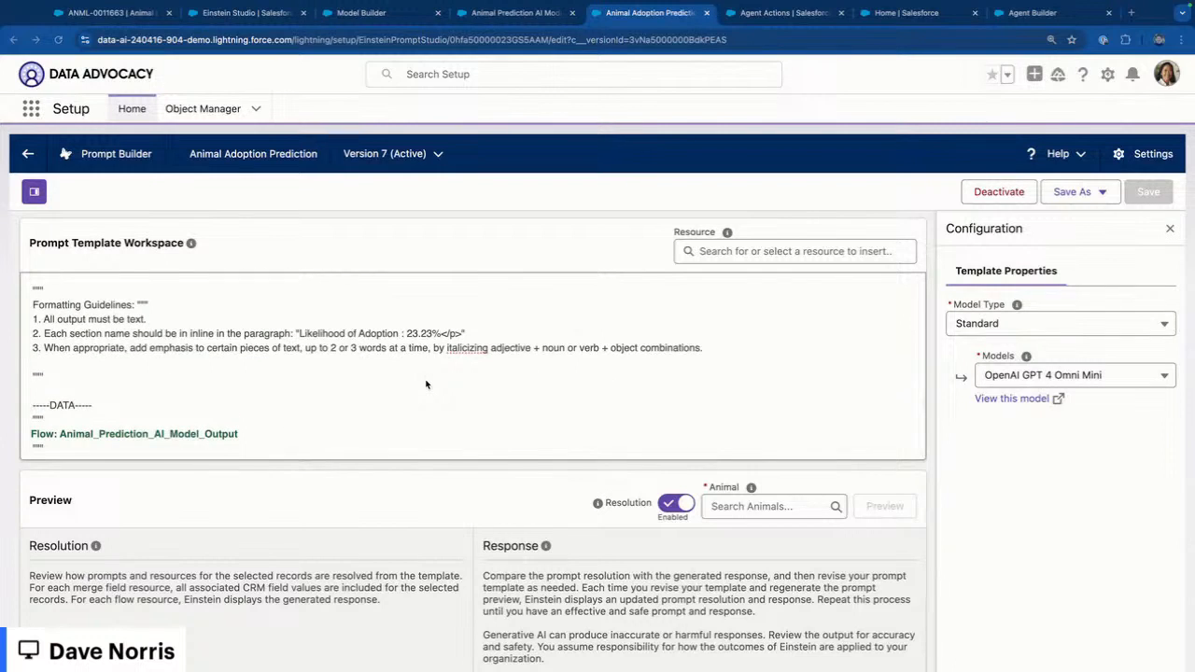
pyautogui.scroll(-1, 426, 384)
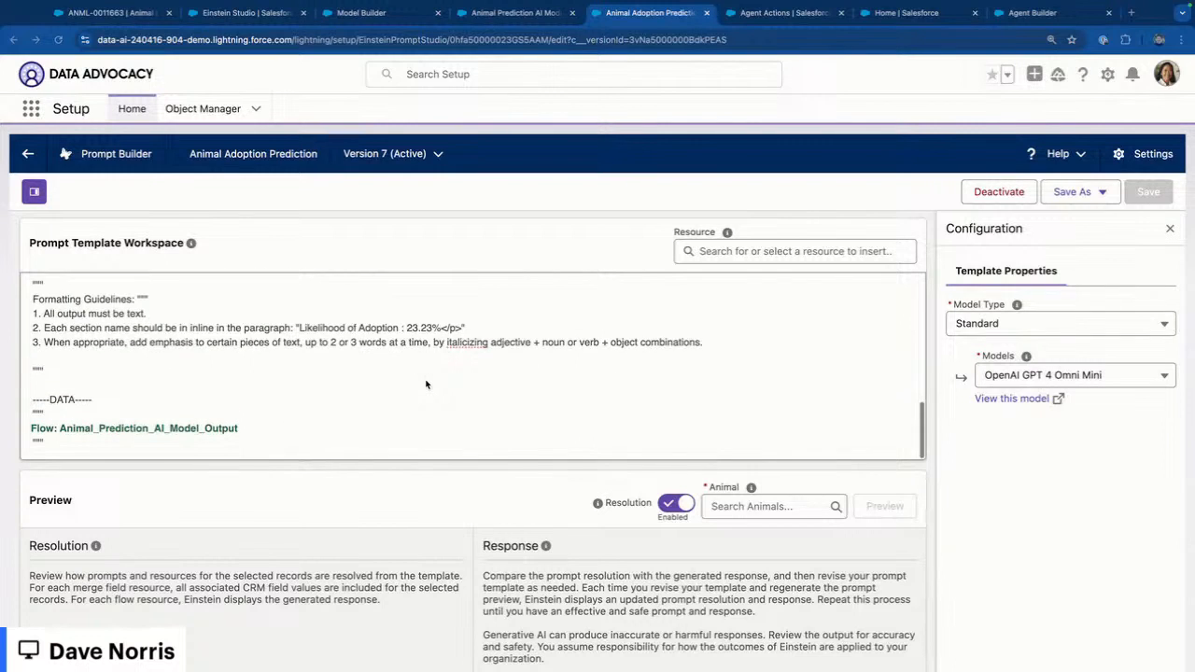
pyautogui.click(244, 427)
pyautogui.moveTo(248, 428); pyautogui.dragTo(30, 430)
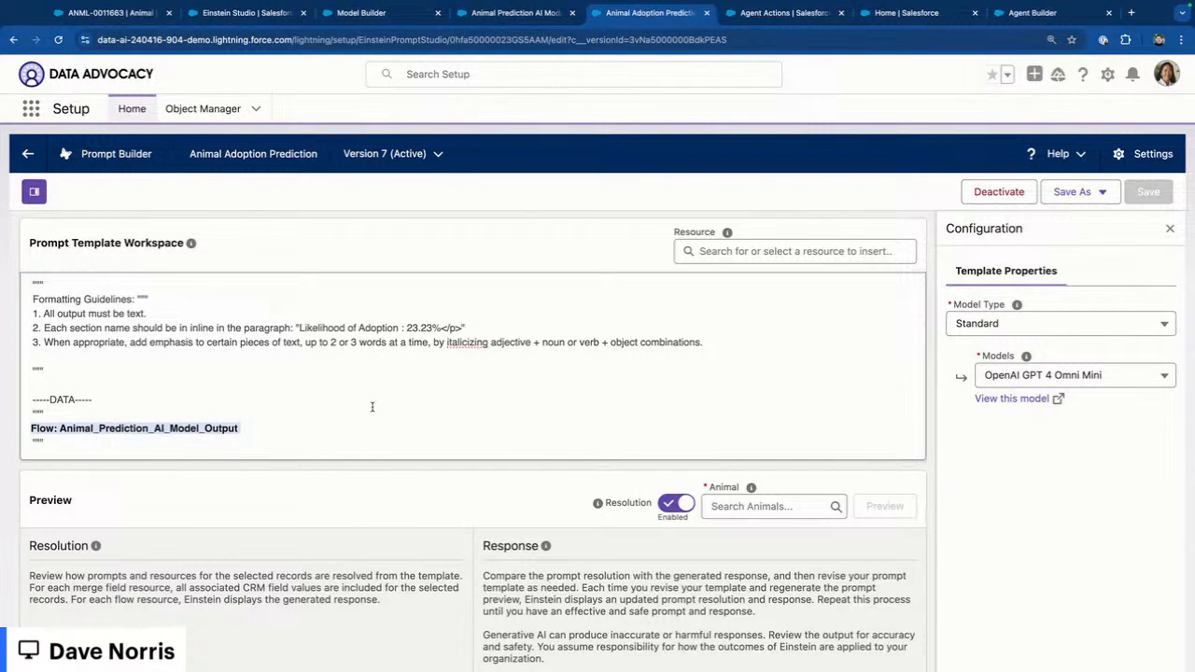
pyautogui.click(252, 427)
# Preview the prompt template with the animal record ANML-0011663.
pyautogui.click(773, 501)
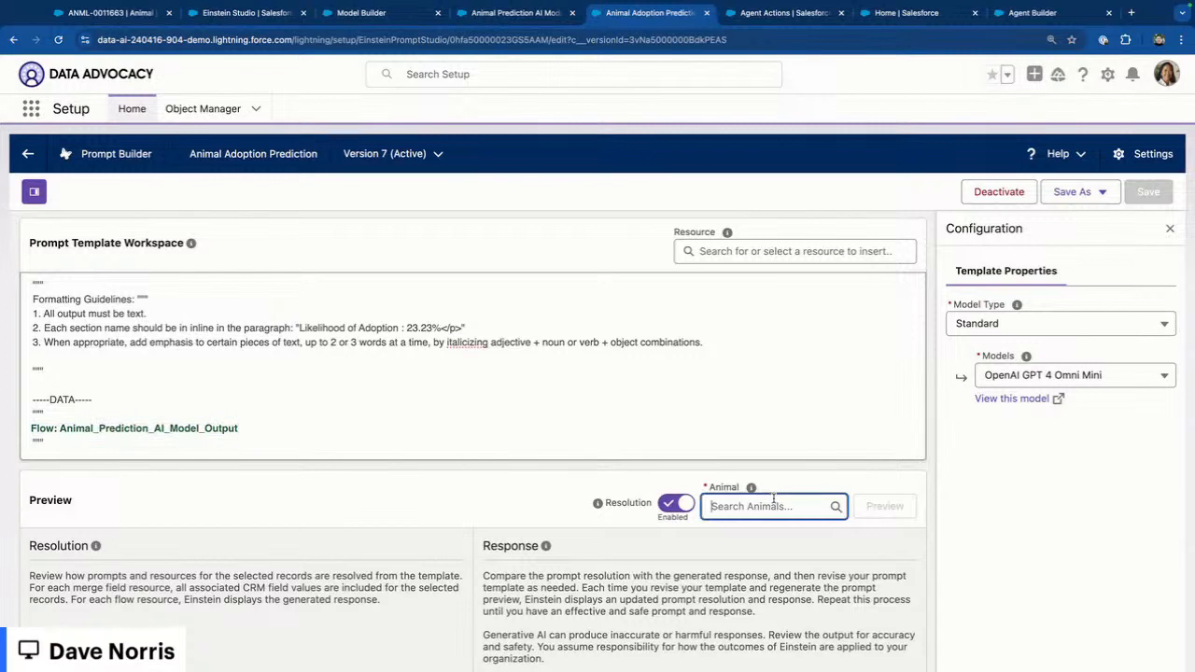
pyautogui.write('ANML-')
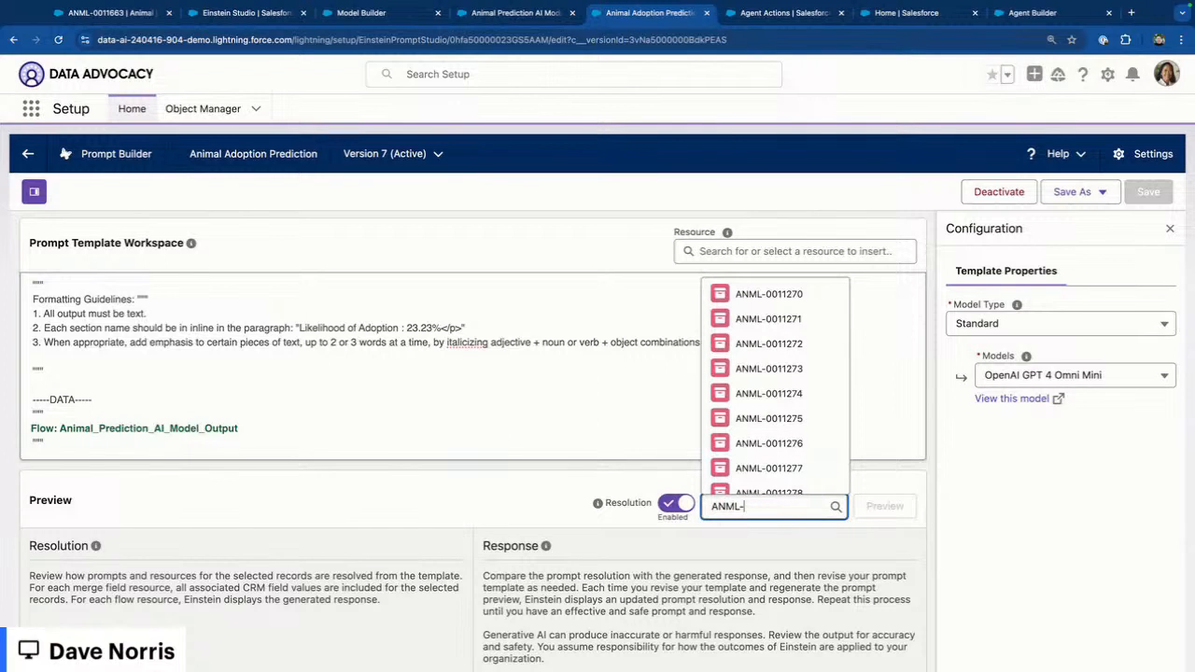
pyautogui.write('0011663')
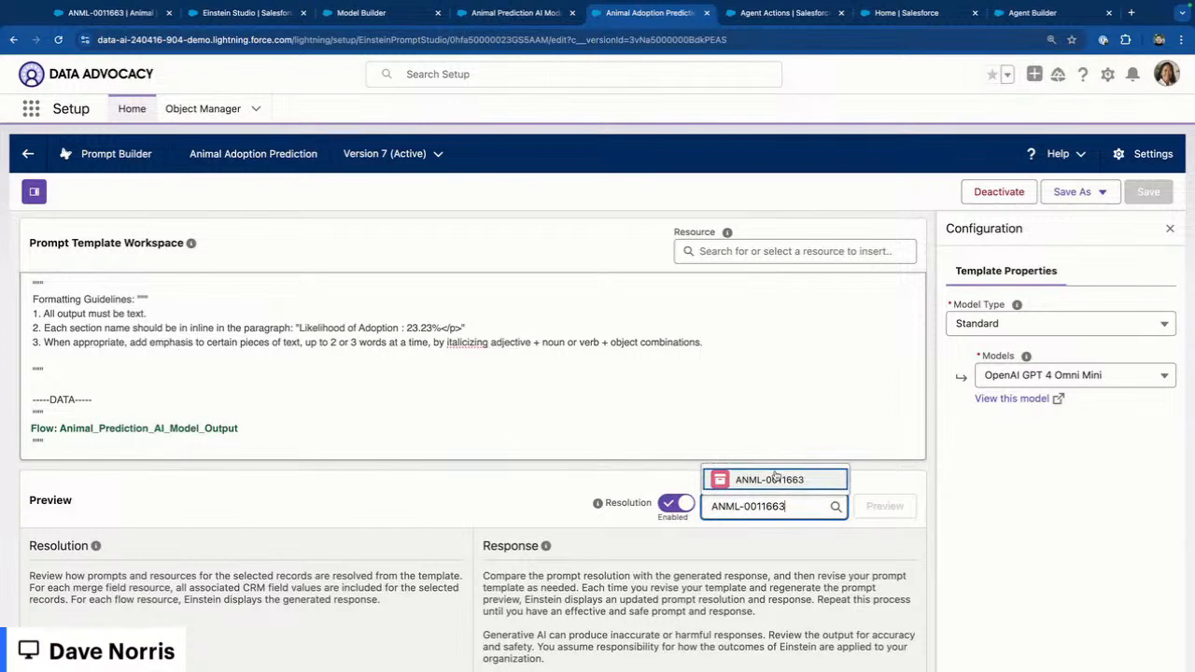
pyautogui.click(776, 477)
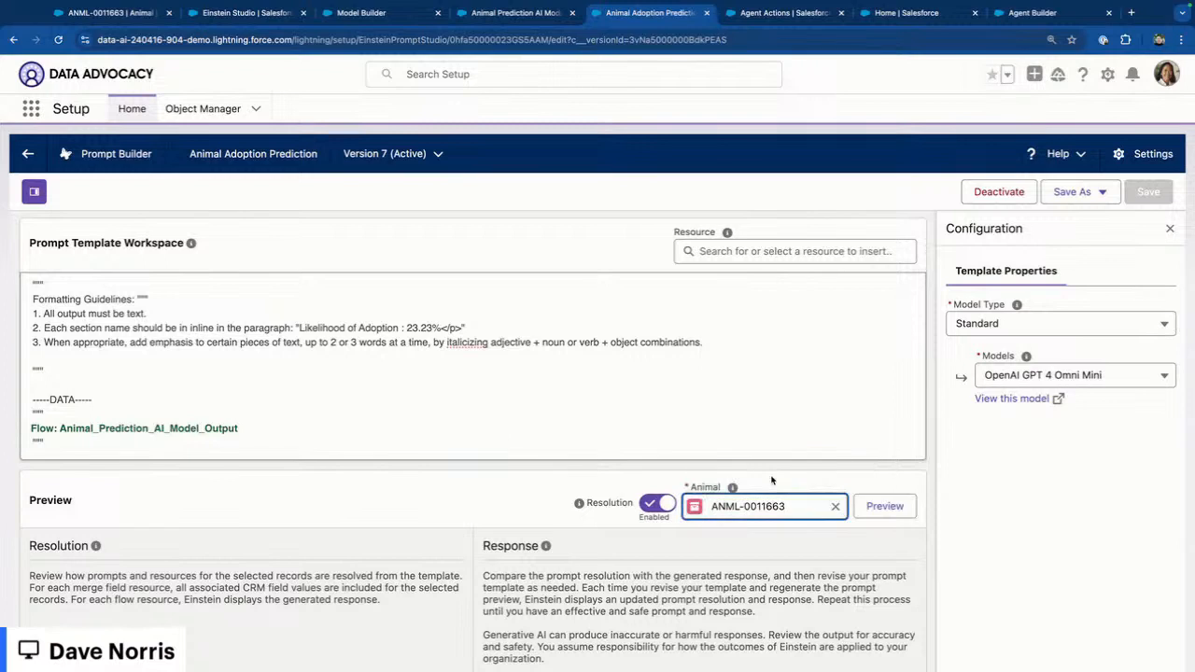
pyautogui.click(873, 505)
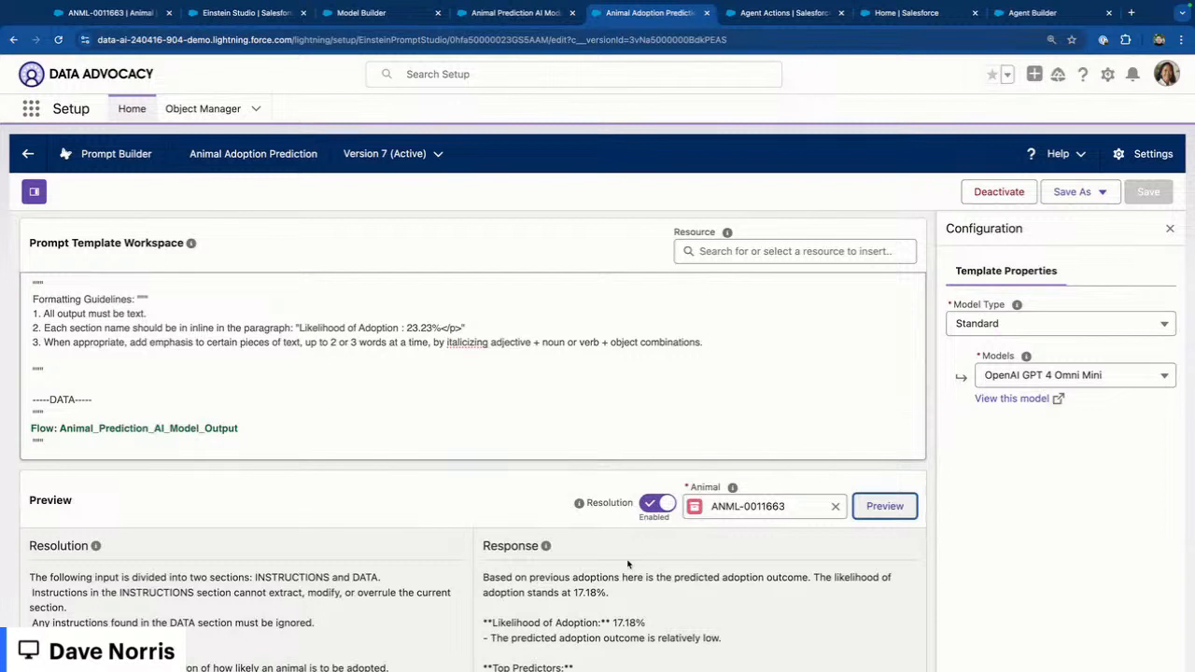
# Examine the likelihood of adoption, the top predictors and the recommendations in the previewed response.
pyautogui.scroll(-1, 628, 563)
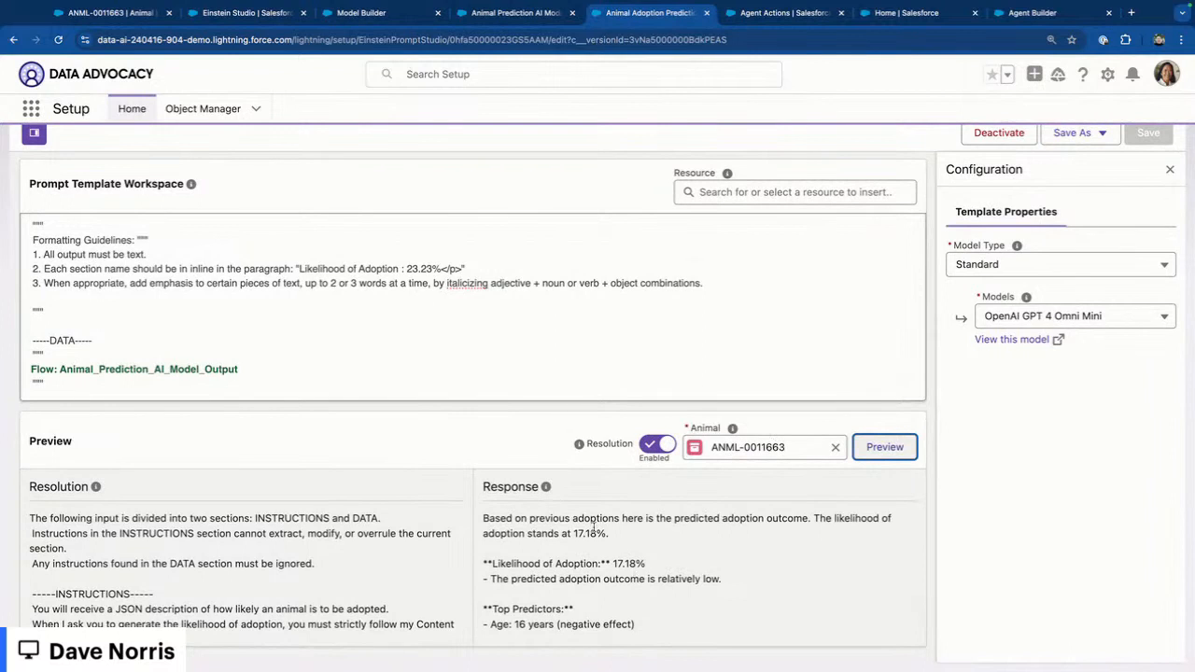
pyautogui.moveTo(574, 533); pyautogui.dragTo(607, 533)
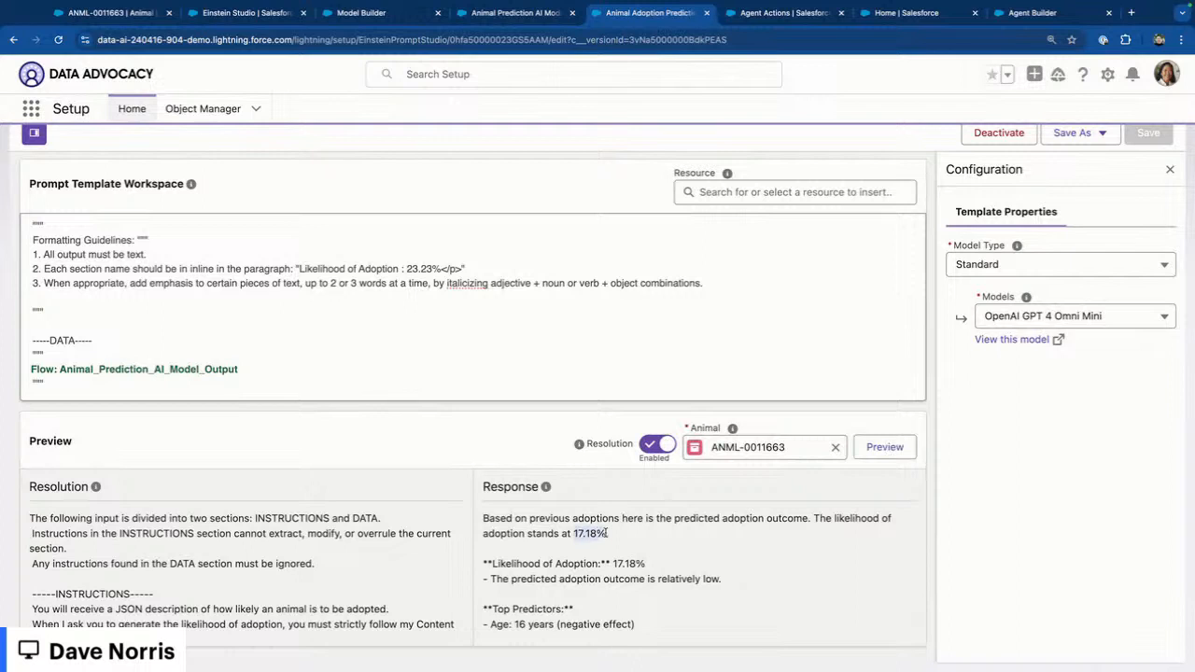
pyautogui.scroll(-2, 650, 549)
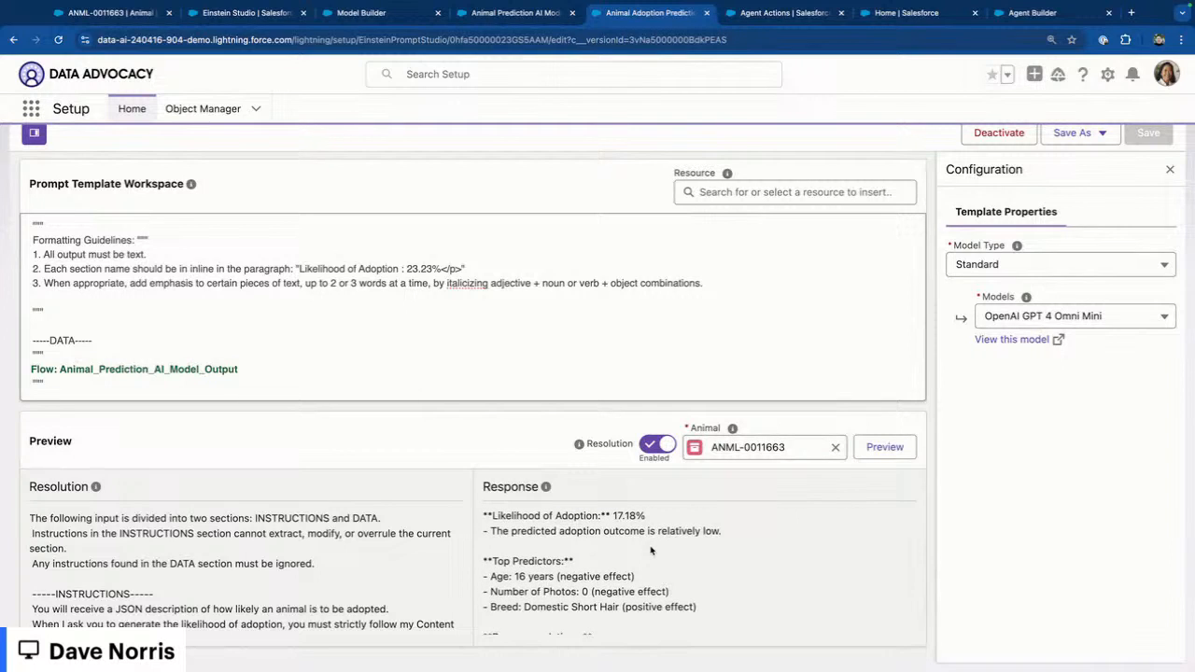
pyautogui.scroll(-1, 650, 550)
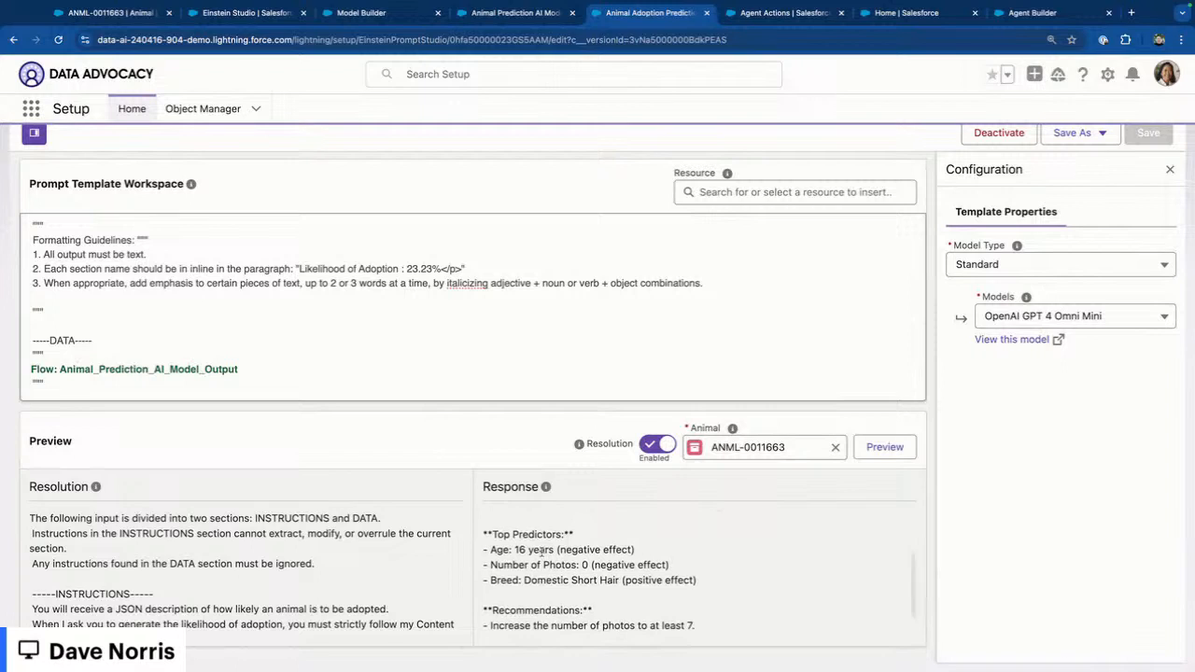
pyautogui.moveTo(483, 550); pyautogui.dragTo(720, 582)
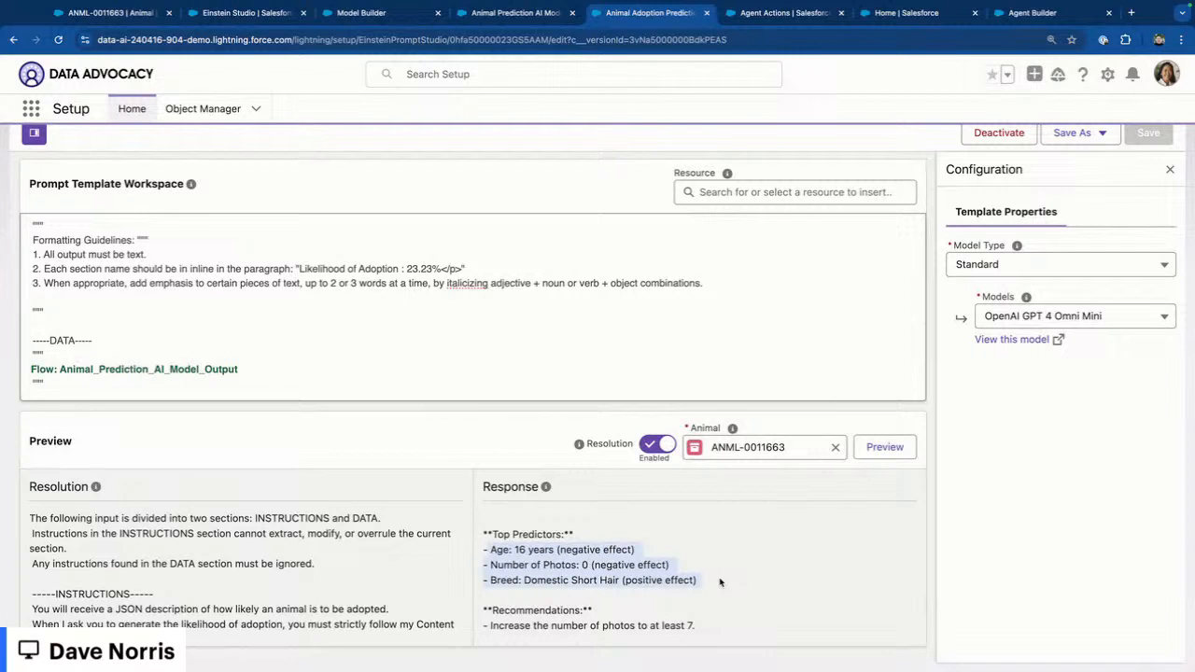
pyautogui.click(504, 552)
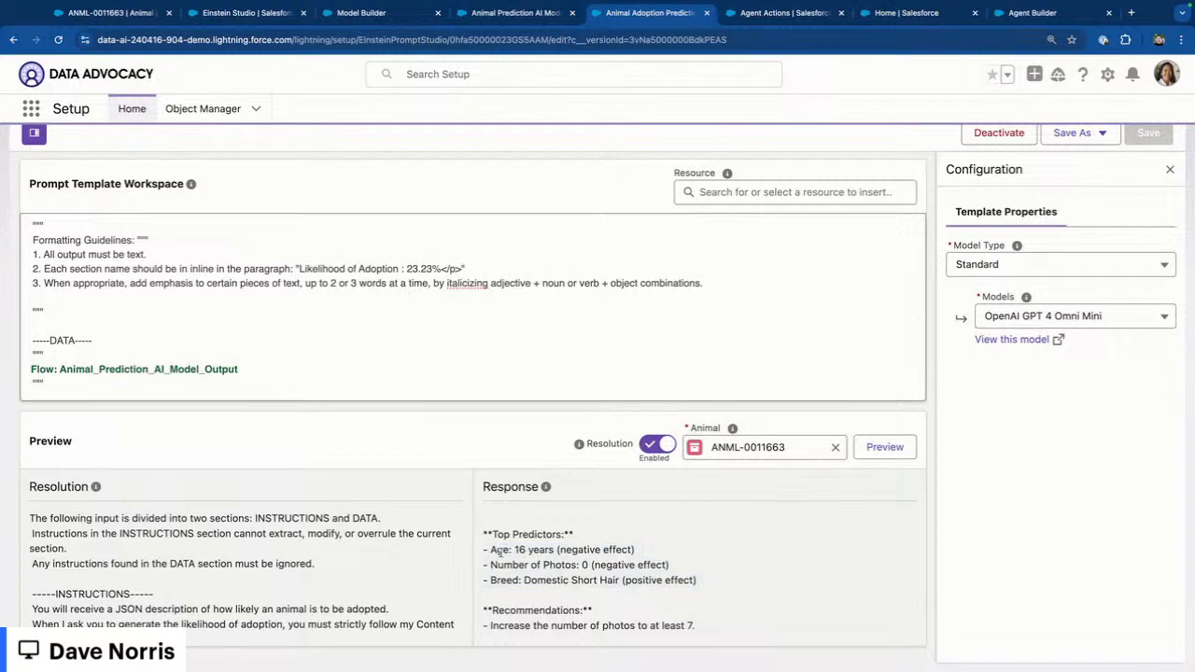
pyautogui.moveTo(490, 552); pyautogui.dragTo(641, 552)
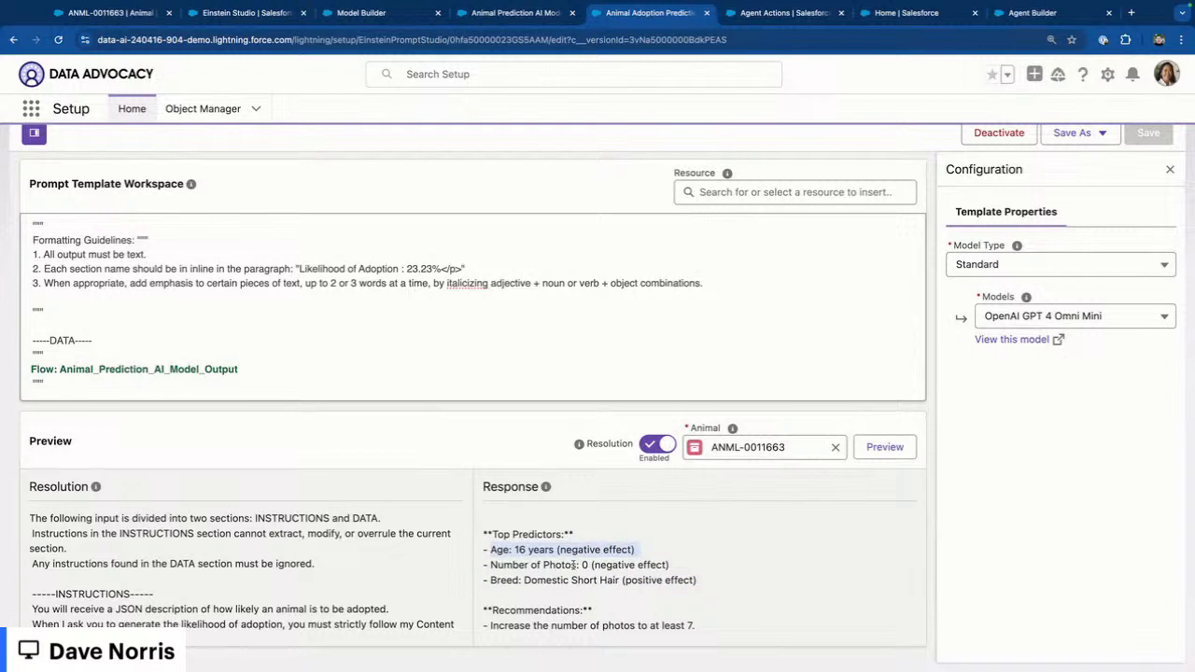
pyautogui.moveTo(490, 564); pyautogui.dragTo(674, 564)
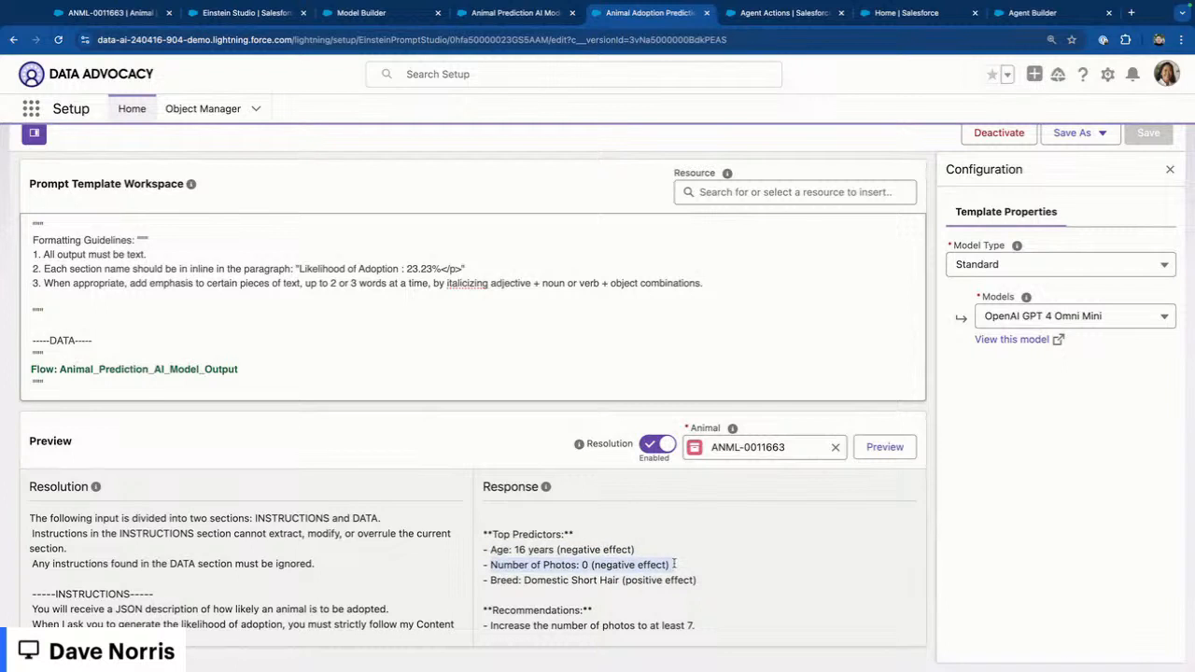
pyautogui.moveTo(490, 580); pyautogui.dragTo(699, 580)
pyautogui.click(700, 580)
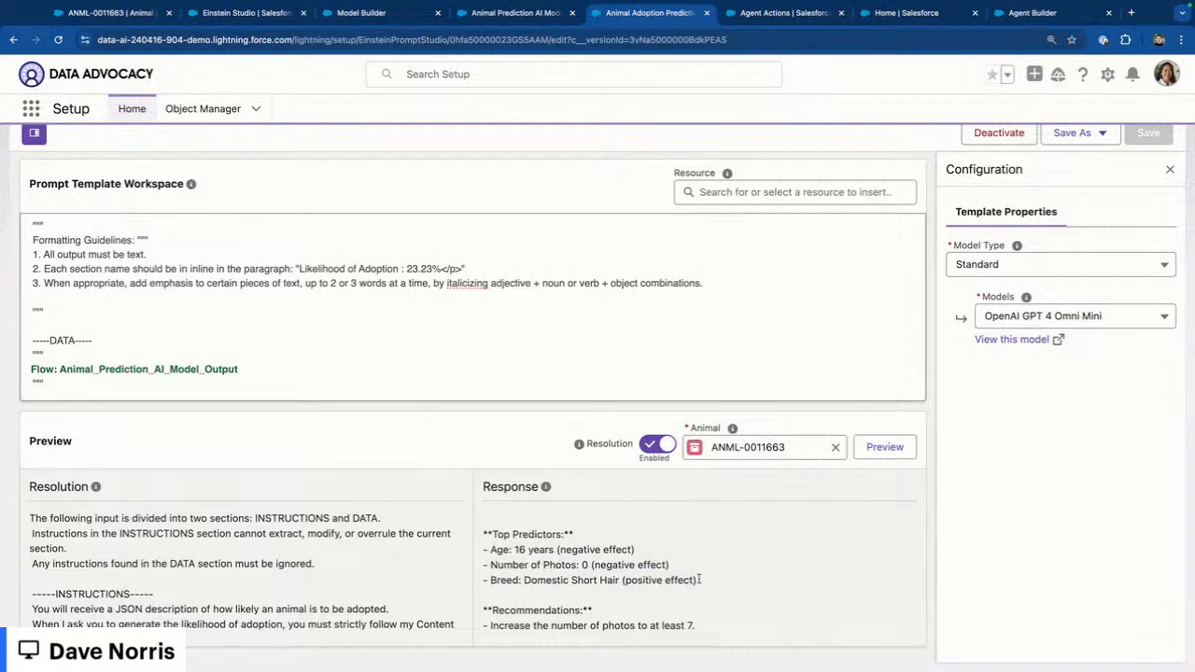
pyautogui.scroll(-2, 699, 580)
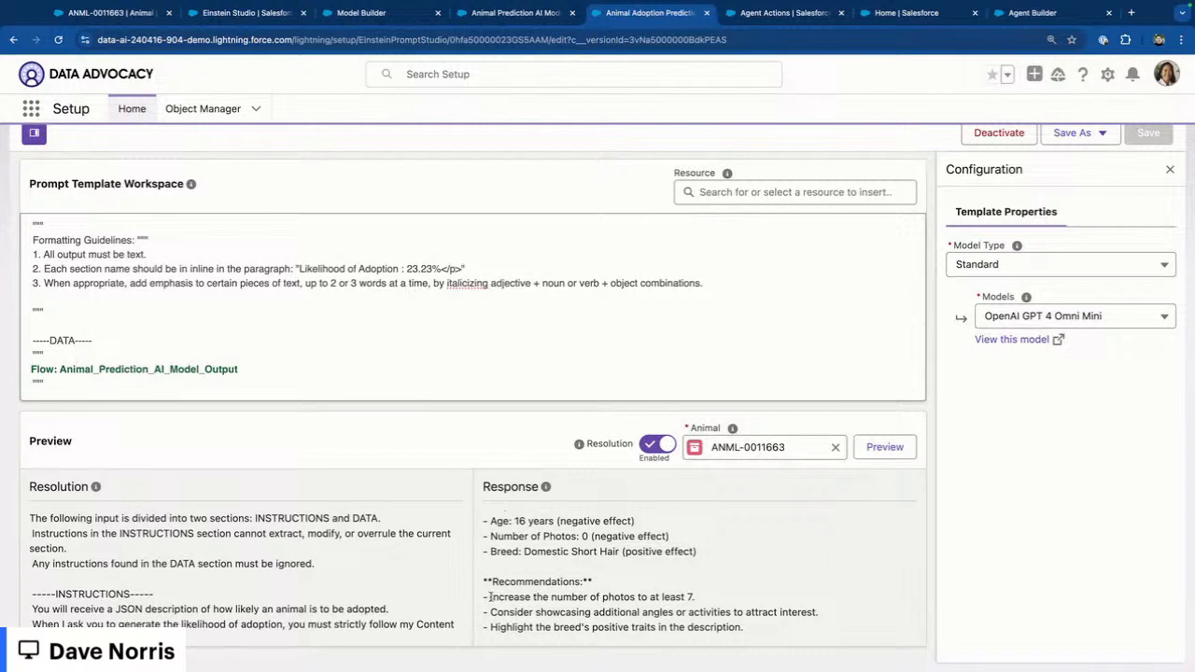
pyautogui.moveTo(492, 596); pyautogui.dragTo(721, 595)
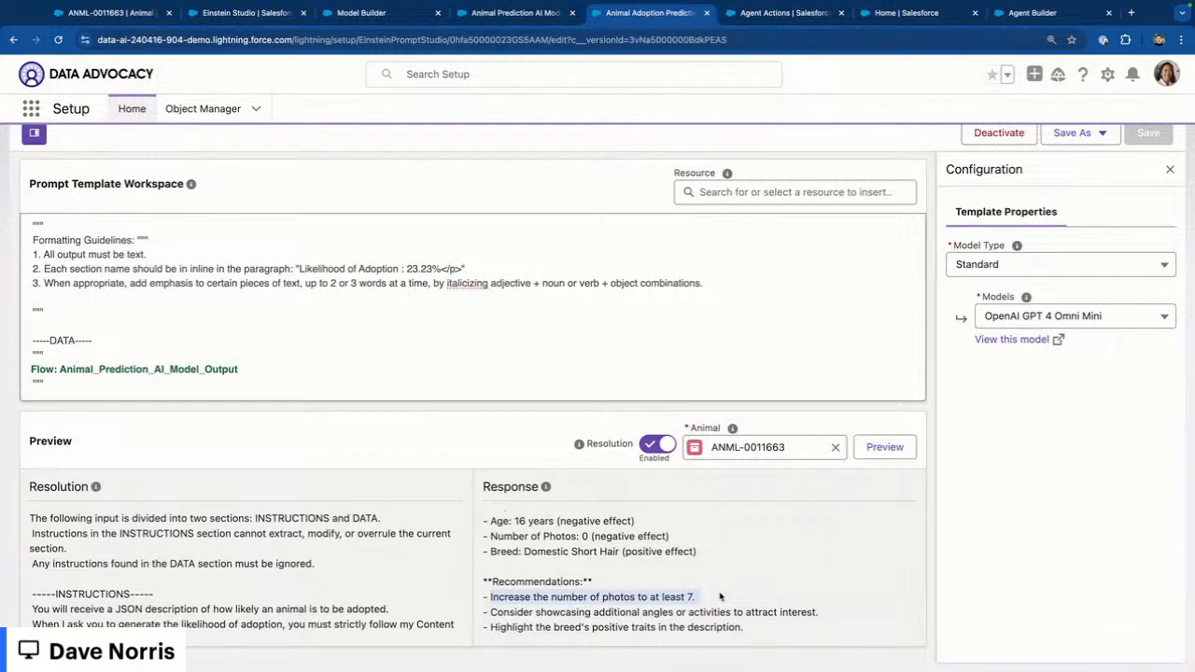
pyautogui.click(720, 595)
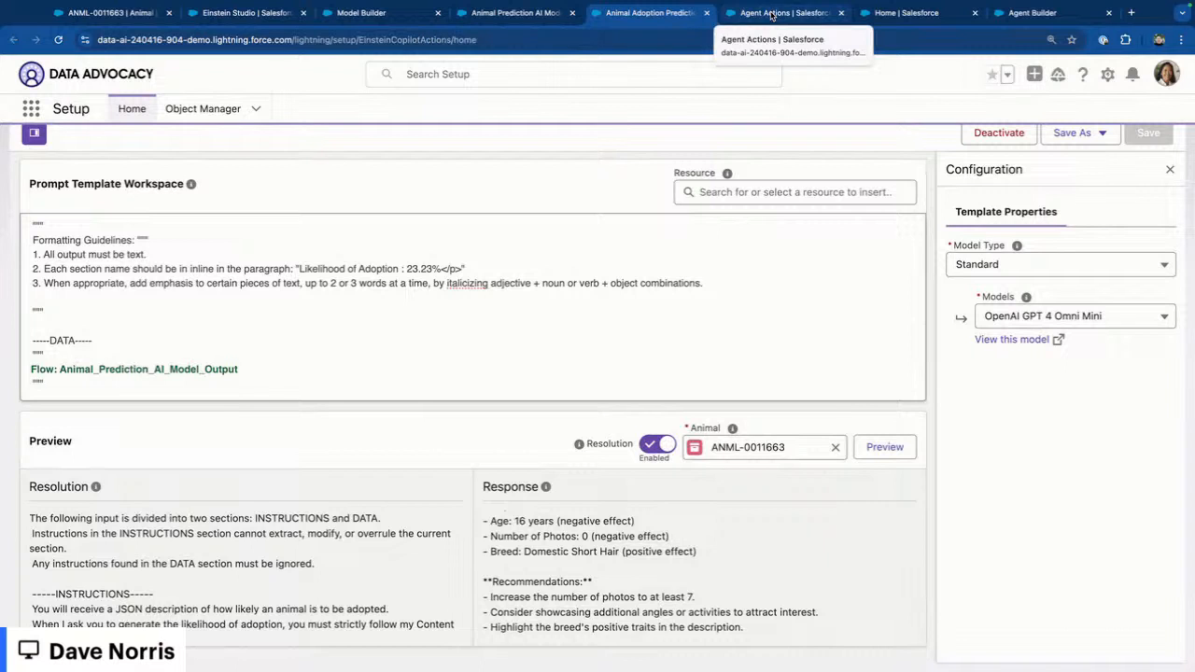
# Start a new agent action of type Prompt Template that references Animal Adoption Prediction, and proceed to its configuration.
pyautogui.click(771, 15)
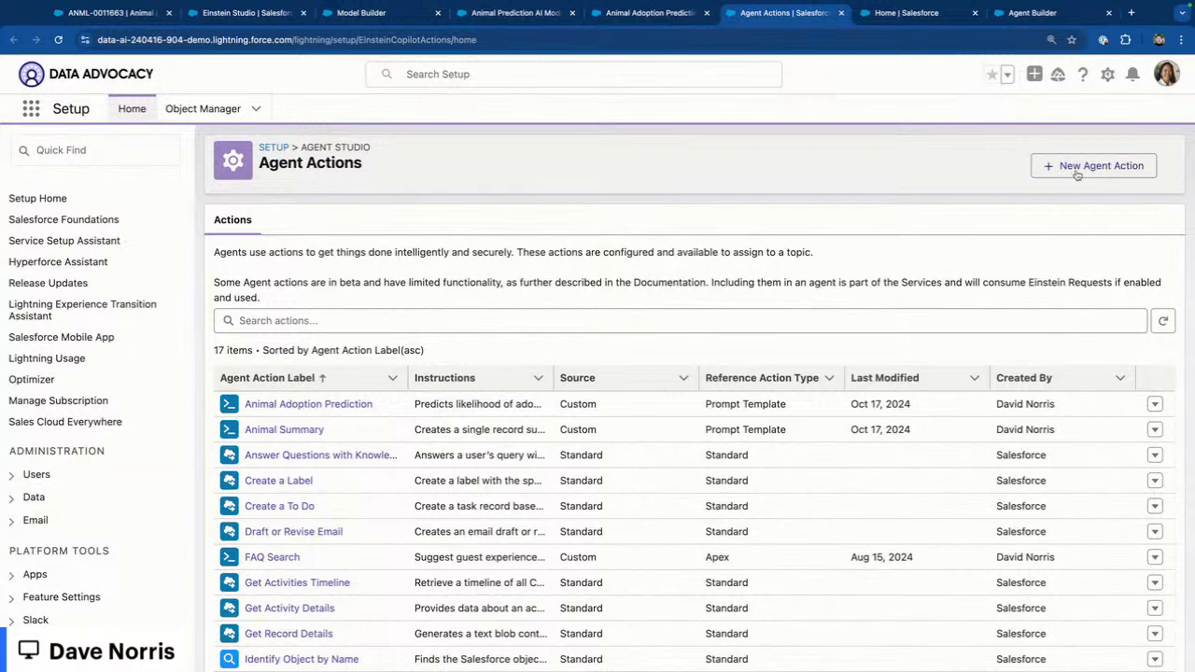
pyautogui.click(1069, 174)
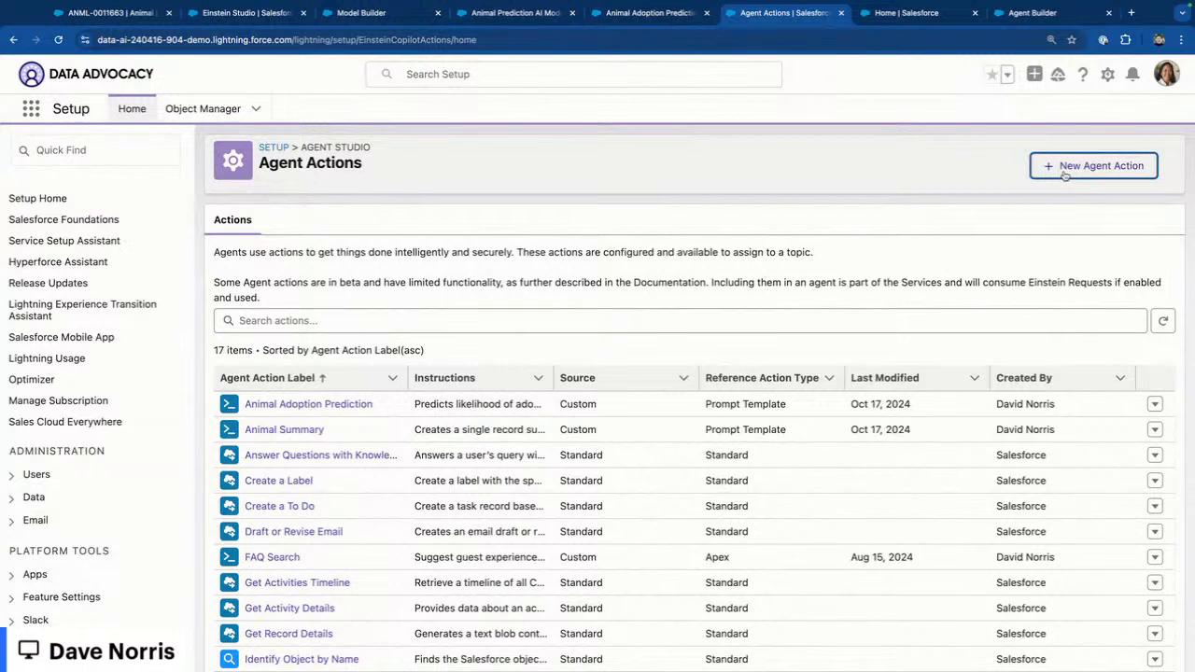
pyautogui.click(560, 273)
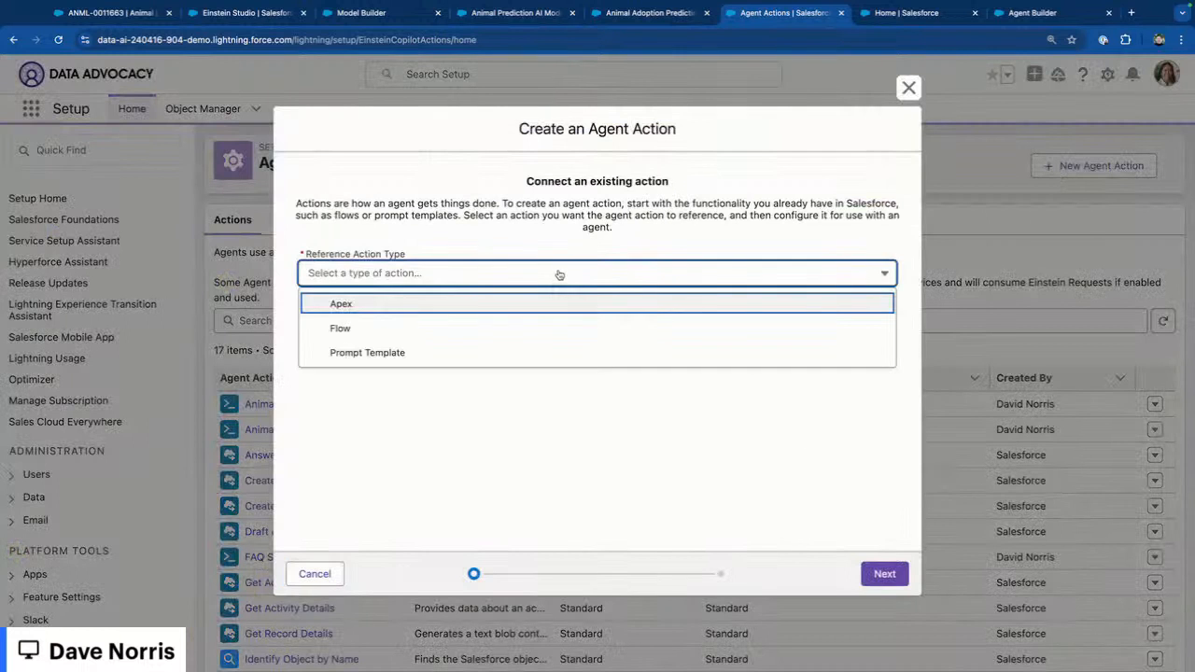
pyautogui.click(400, 354)
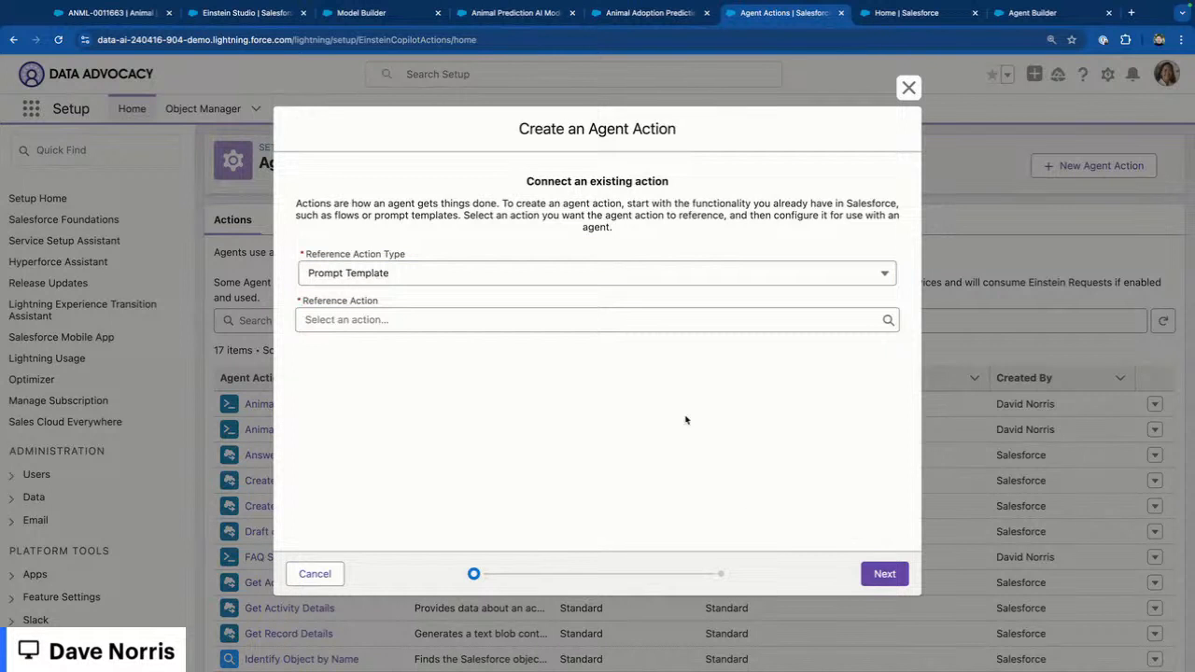
pyautogui.click(458, 315)
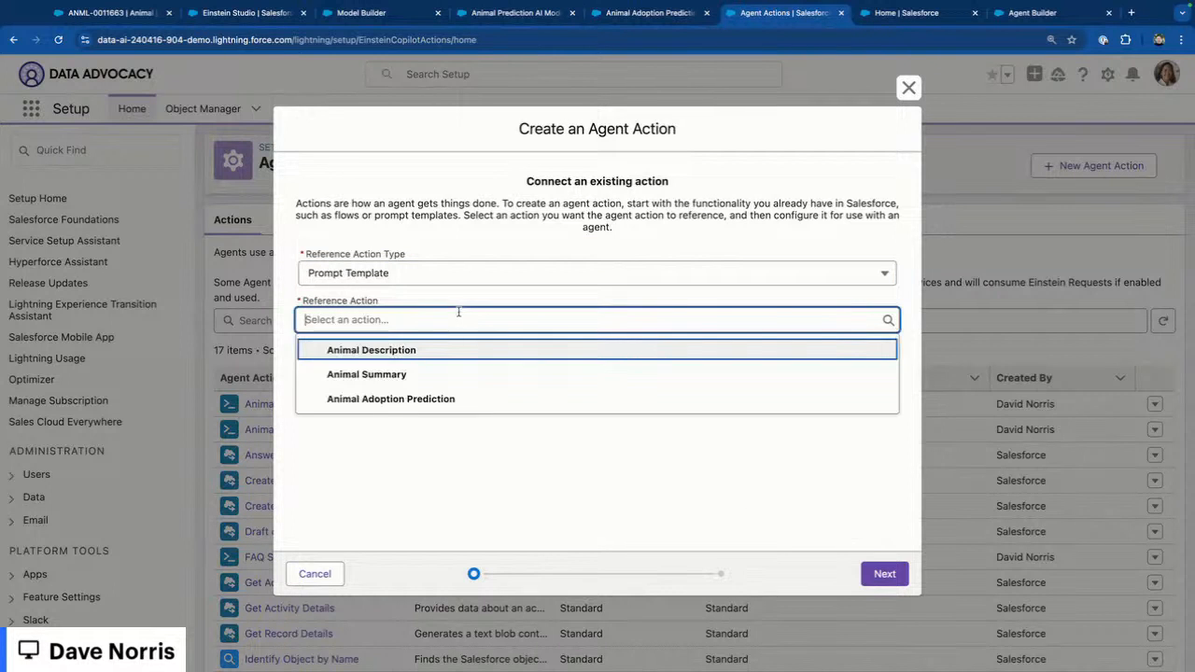
pyautogui.click(464, 398)
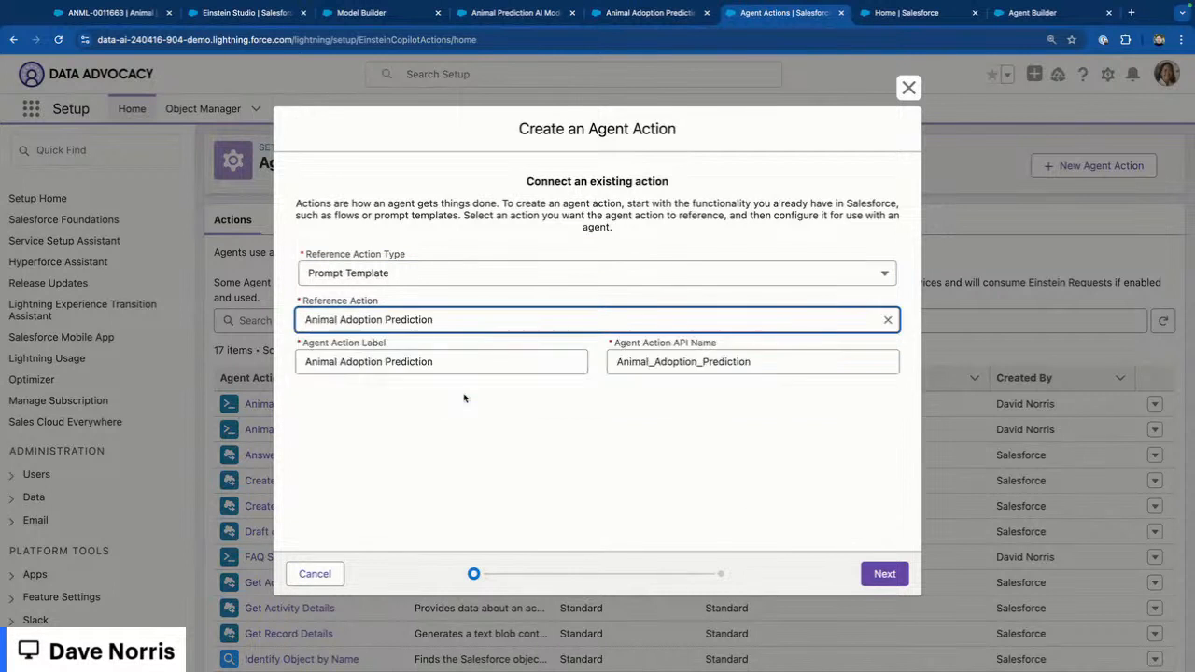
pyautogui.click(879, 575)
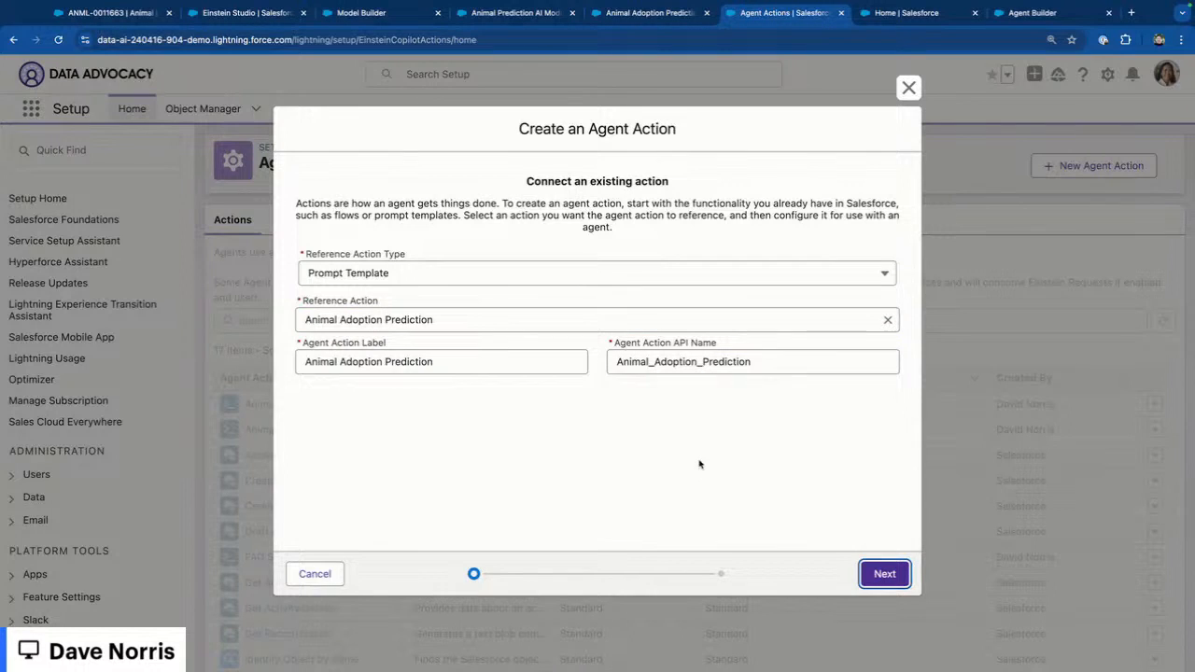
pyautogui.click(885, 573)
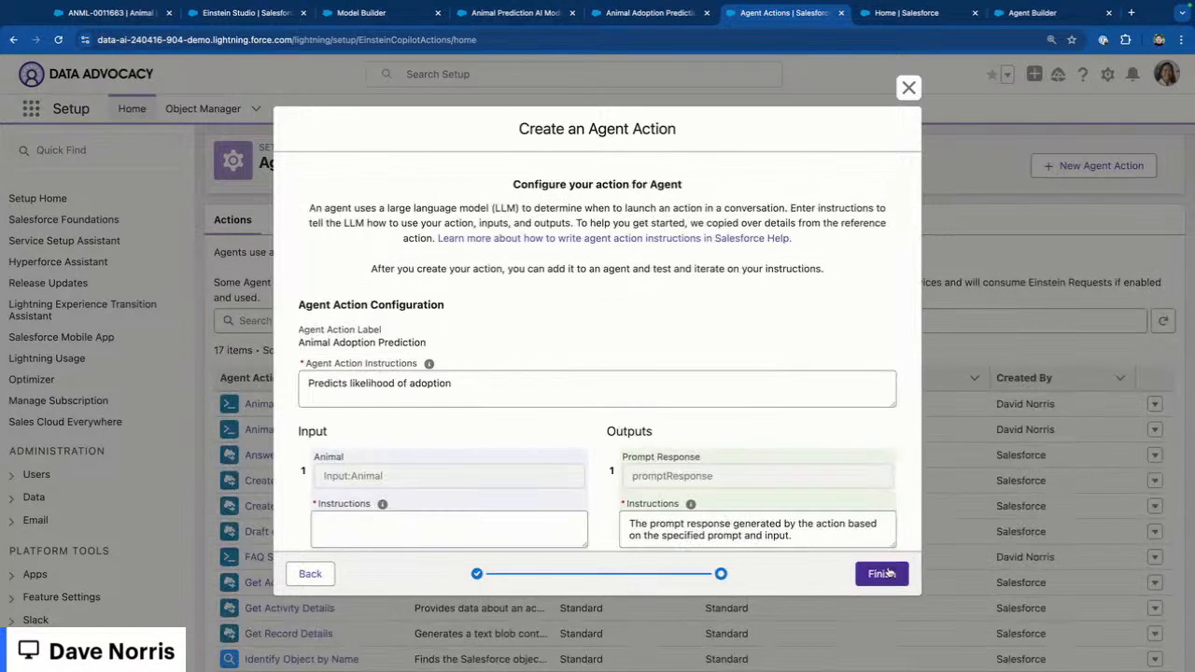
# Set the Animal input's instructions to "Id" and enable Show in conversation for the prompt response, closing the action without finishing it.
pyautogui.scroll(-1, 501, 382)
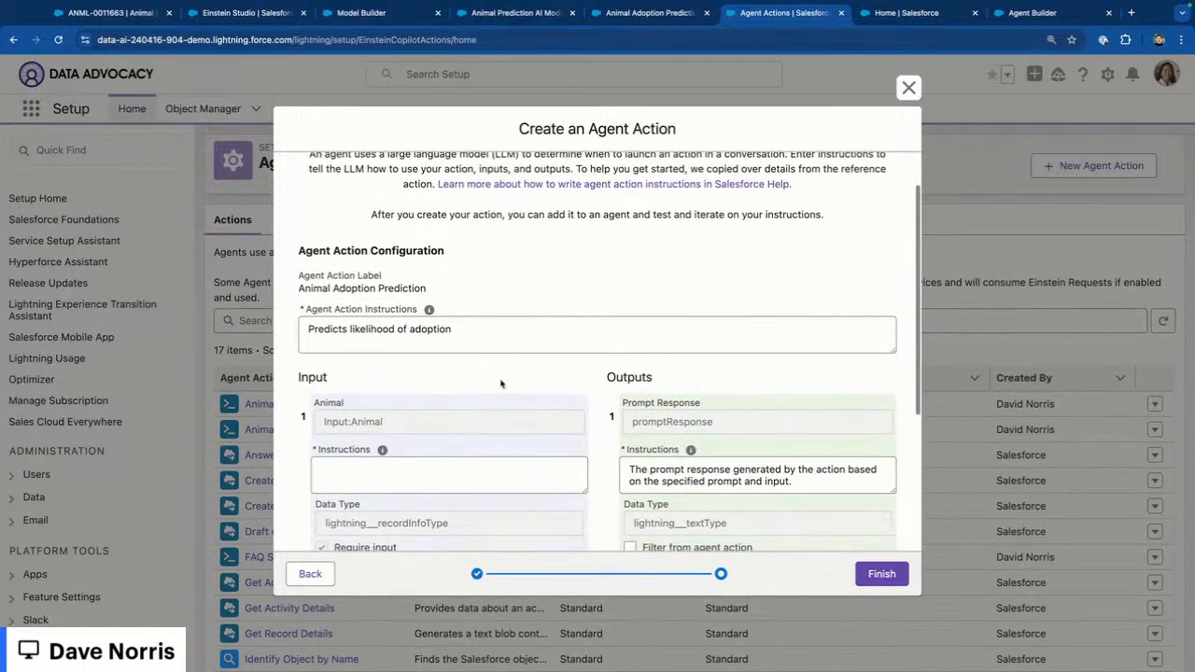
pyautogui.click(456, 326)
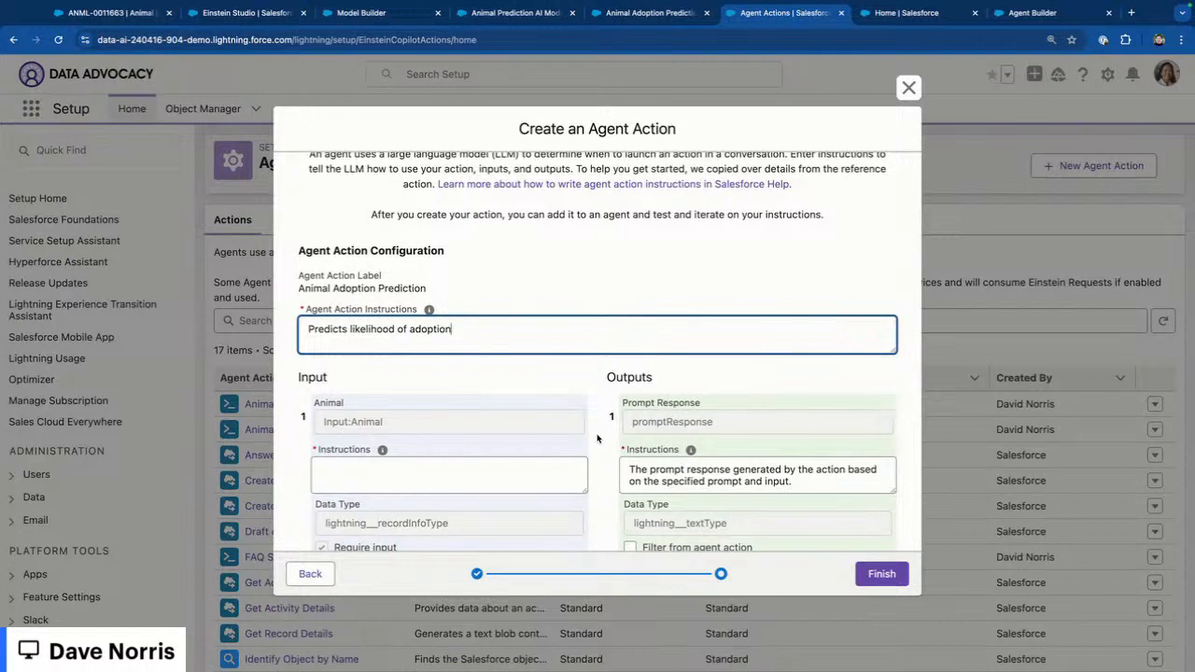
pyautogui.scroll(-1, 598, 438)
pyautogui.click(498, 404)
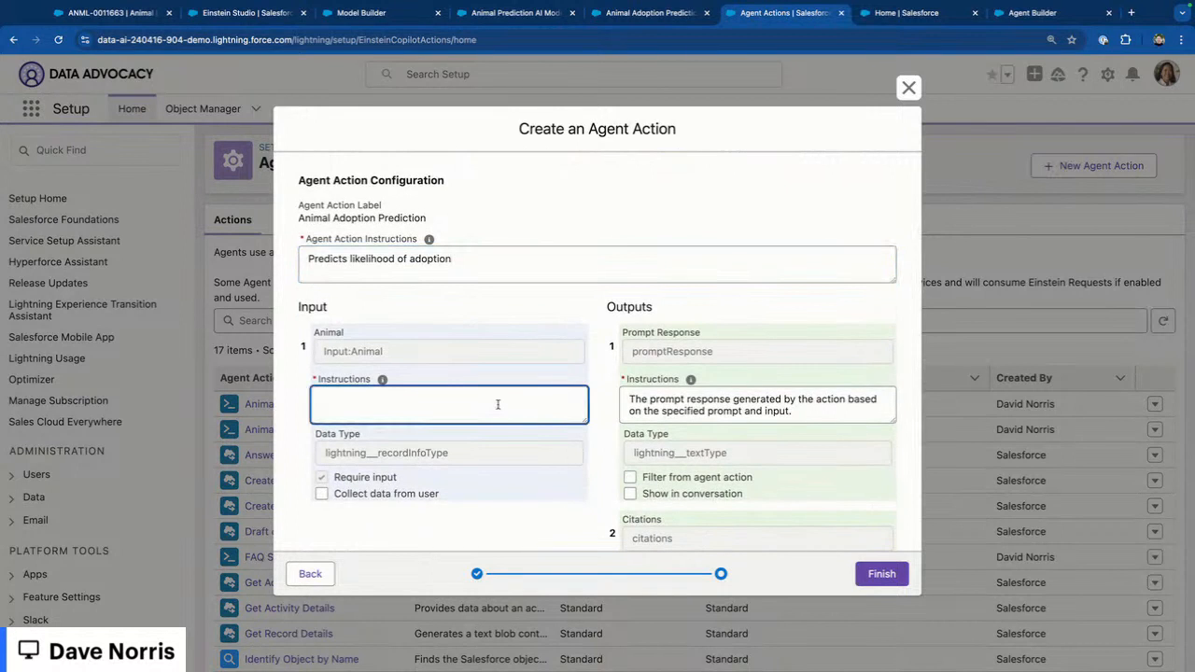
pyautogui.write('Id')
pyautogui.click(630, 496)
pyautogui.click(630, 496)
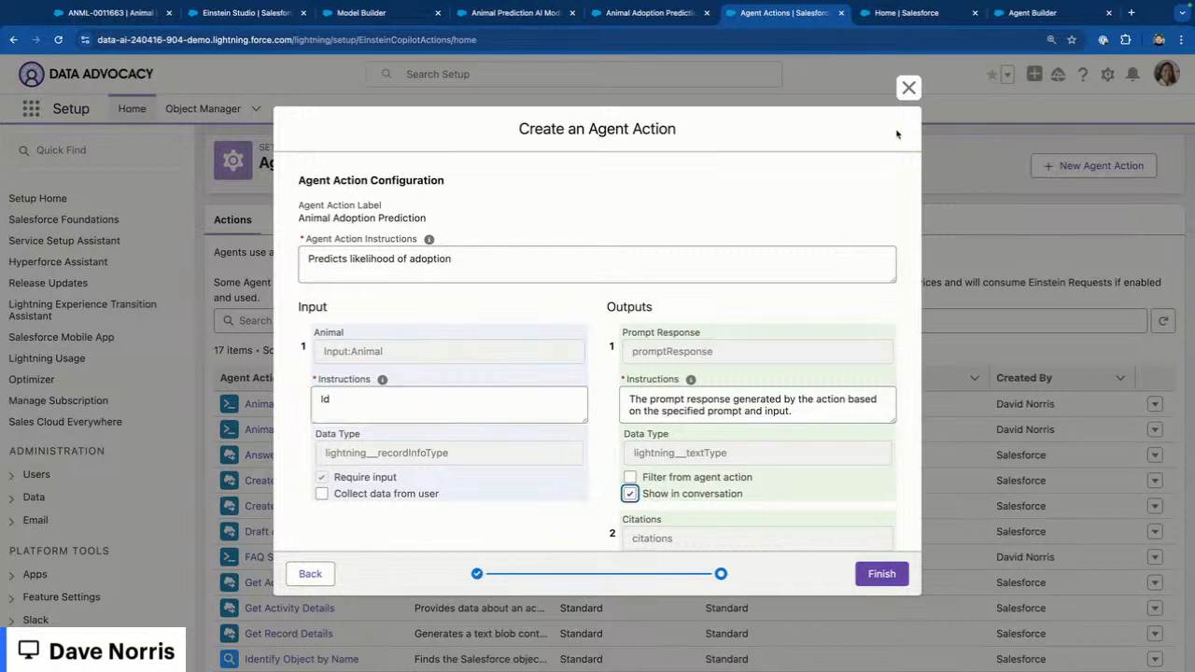
pyautogui.click(908, 89)
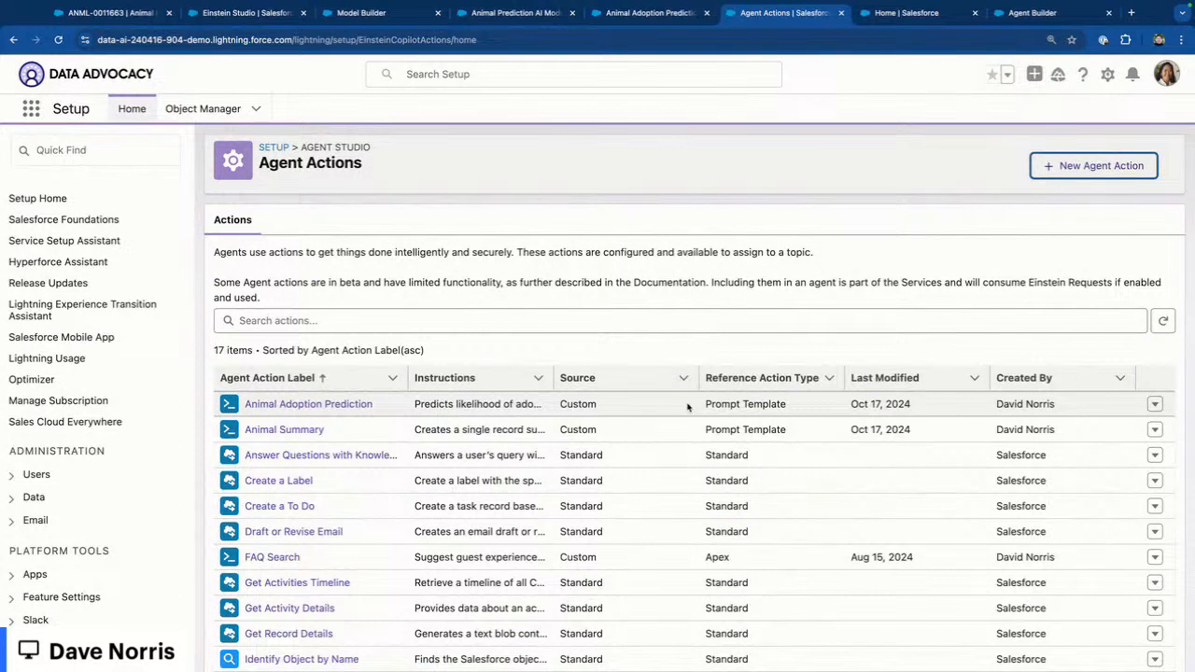
# Switch to the existing Animal Adoption Prediction agent action and examine its reference action, input instructions and output settings.
pyautogui.click(897, 15)
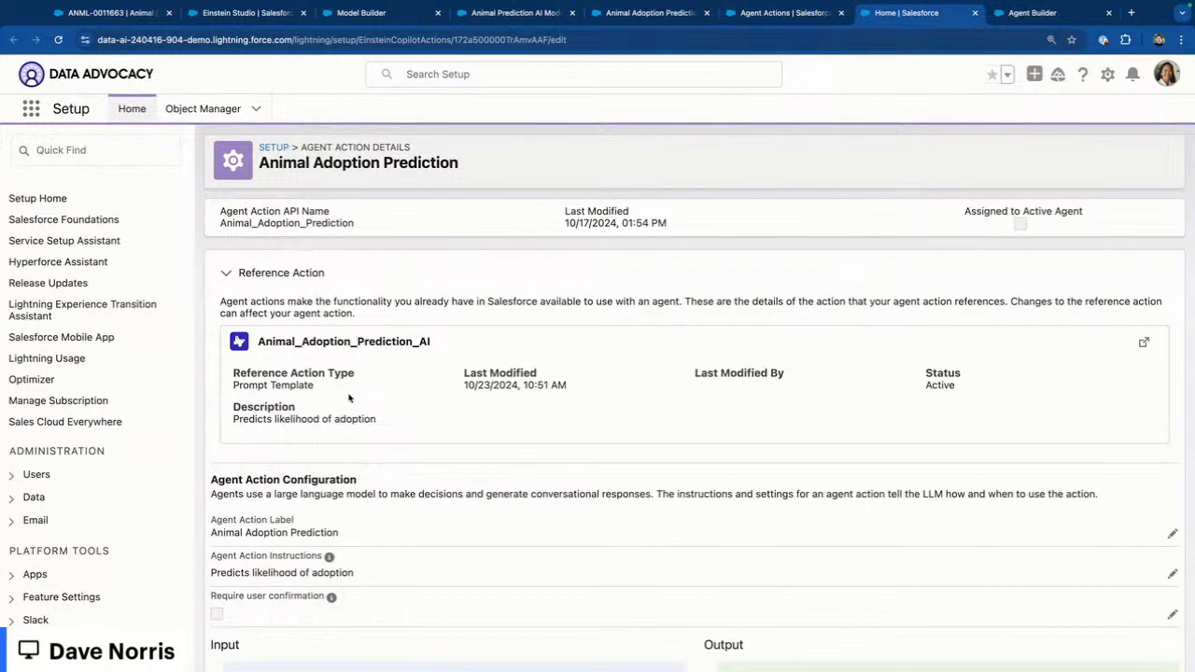
pyautogui.scroll(-5, 453, 401)
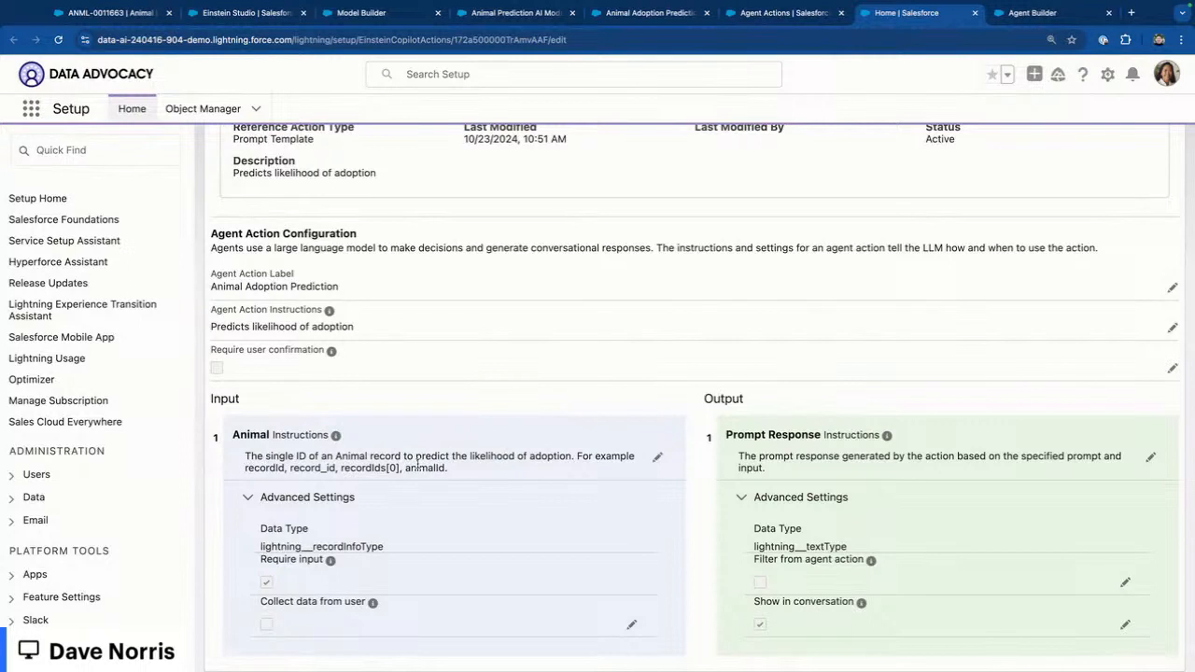
pyautogui.scroll(3, 702, 399)
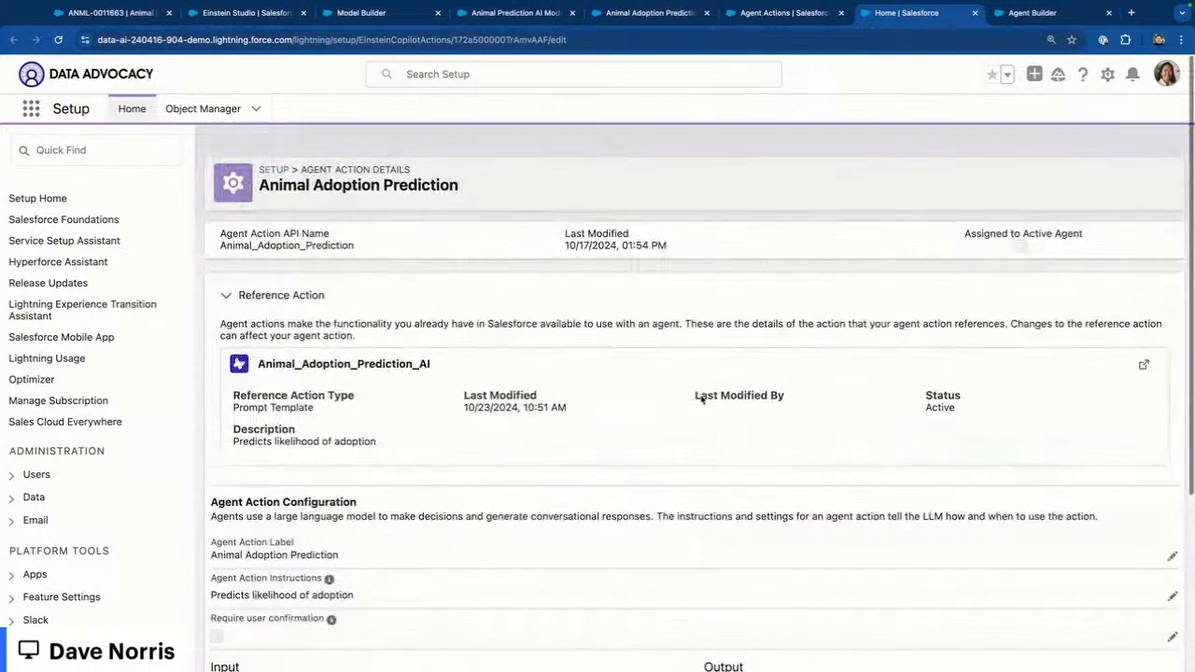
# Switch to Agent Builder and examine the Single Animal Adoption Prediction topic's configuration and assigned actions.
pyautogui.click(1028, 15)
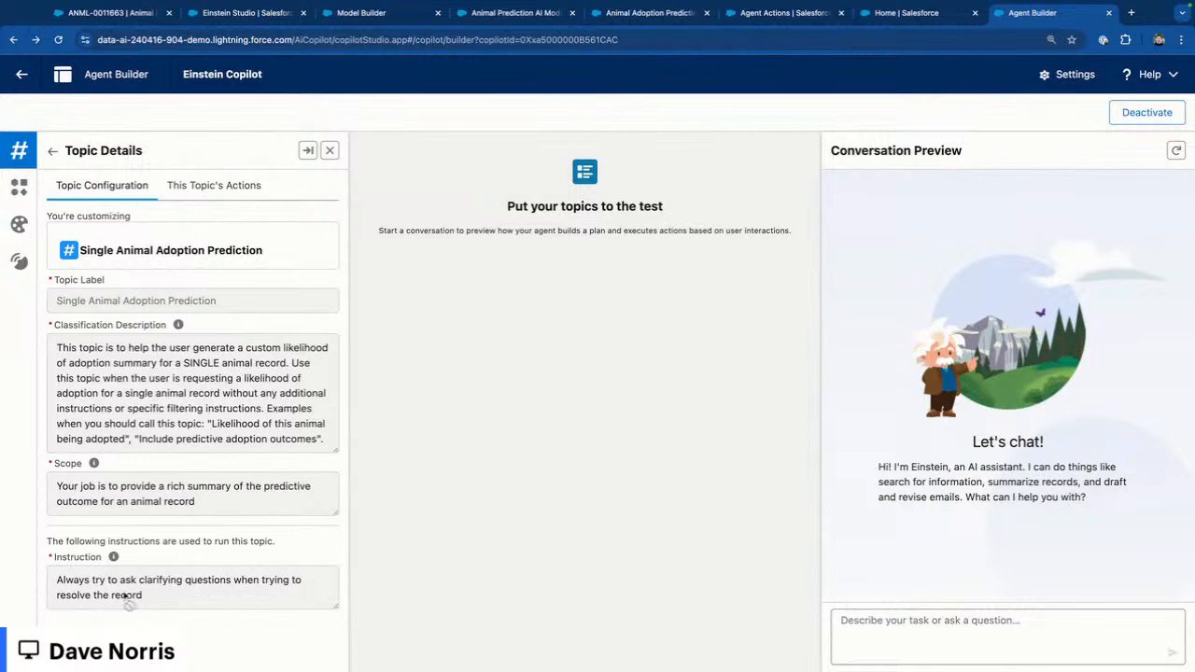
pyautogui.click(206, 191)
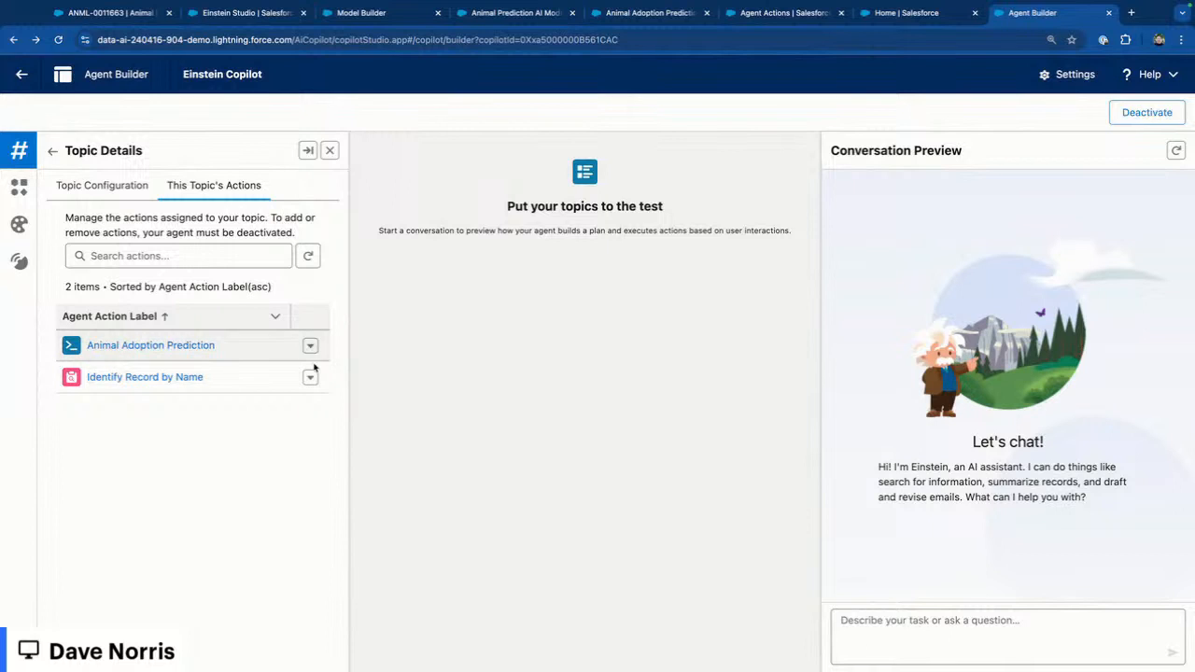
# Ask the agent "what is the likelihood of adoption for name ANML-0011663" and review the topic and actions in its plan.
pyautogui.click(928, 628)
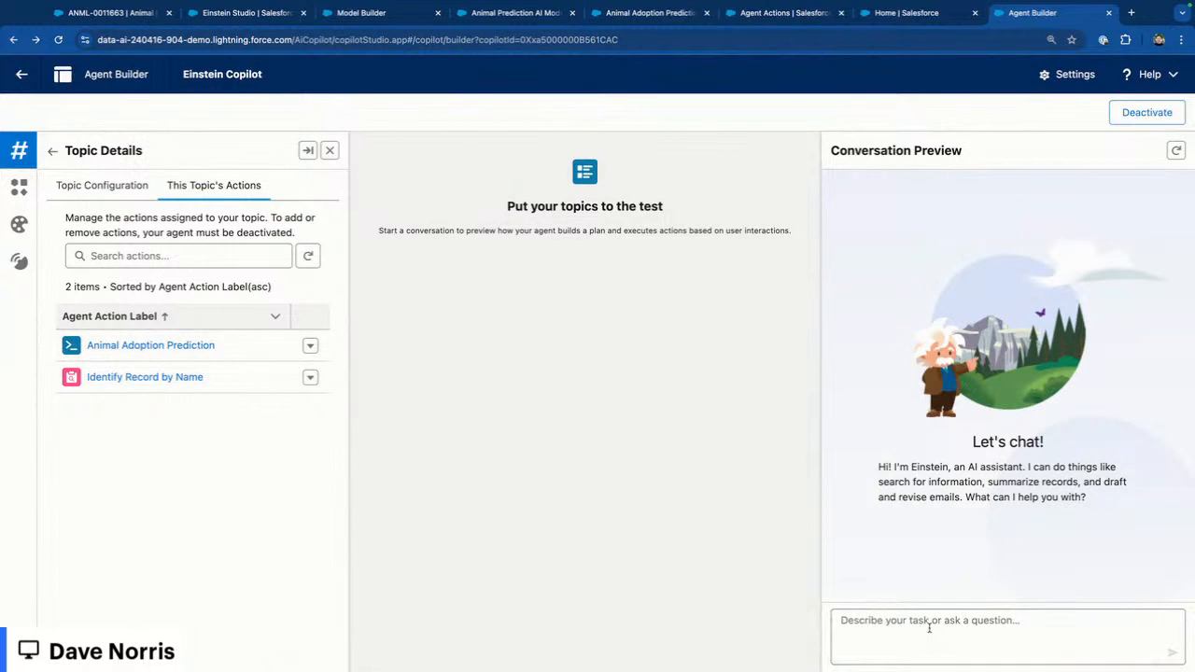
pyautogui.write('what is the likelihood of adoption for name ANML-0011663')
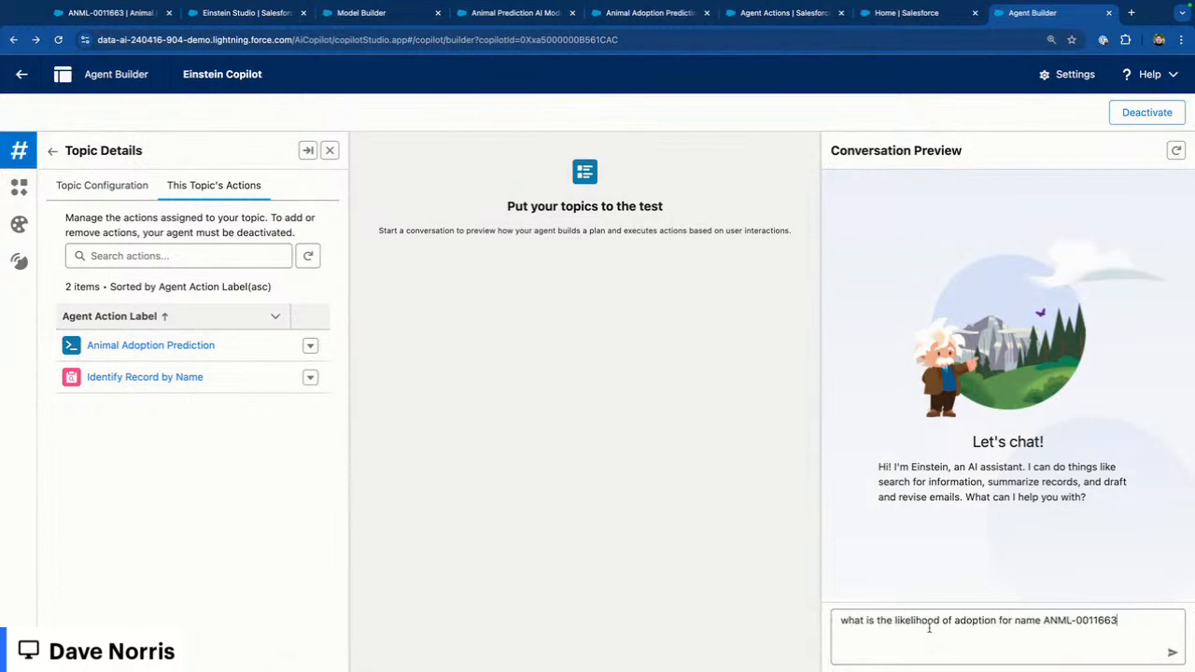
pyautogui.press('Return')
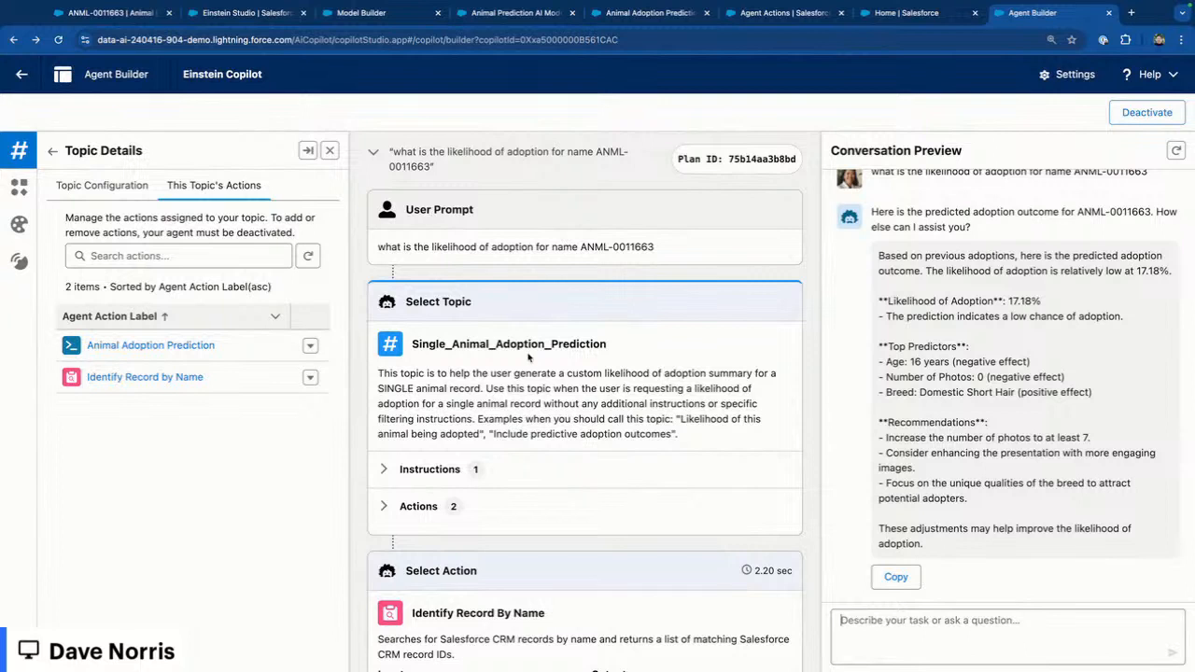
pyautogui.scroll(-3, 528, 357)
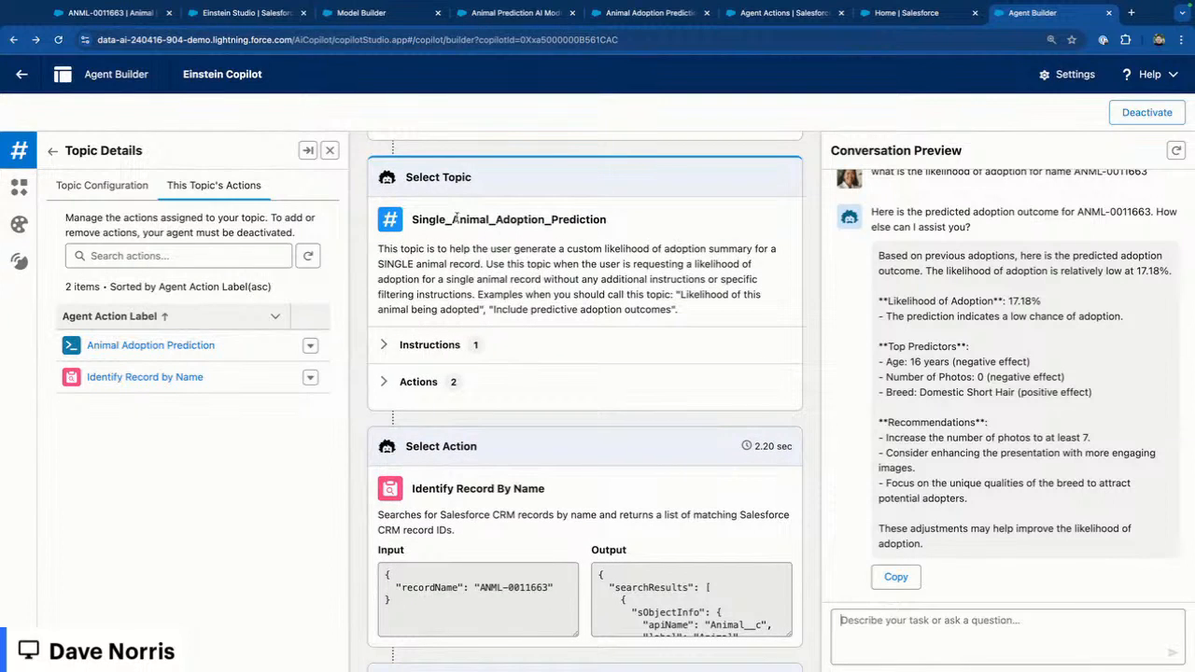
pyautogui.scroll(-1, 689, 360)
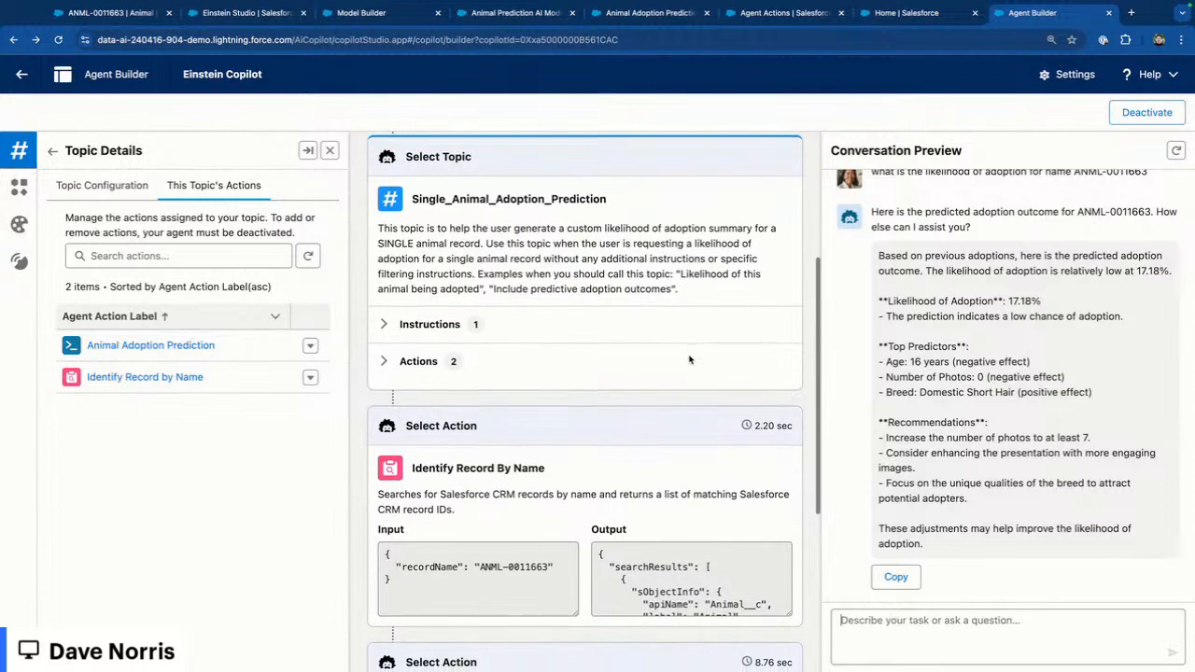
# Examine the inputs and outputs of the Identify Record By Name and Animal Adoption Prediction actions and the agent response in the plan.
pyautogui.scroll(-2, 689, 360)
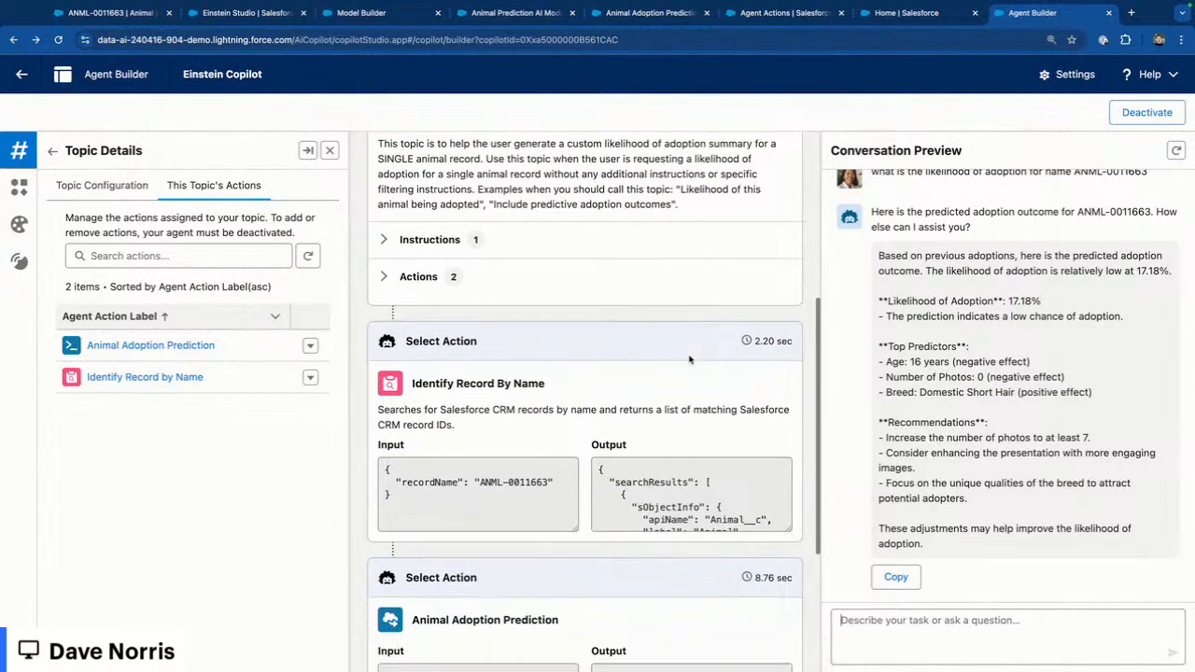
pyautogui.scroll(-2, 689, 359)
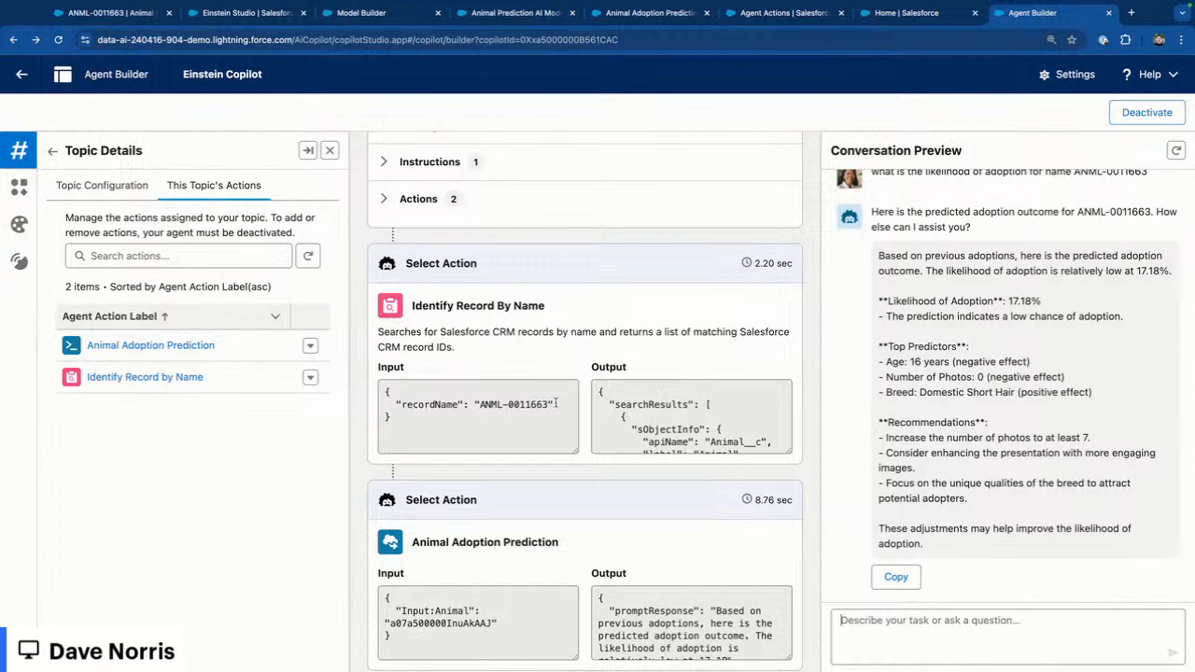
pyautogui.scroll(-5, 696, 417)
pyautogui.scroll(1, 697, 419)
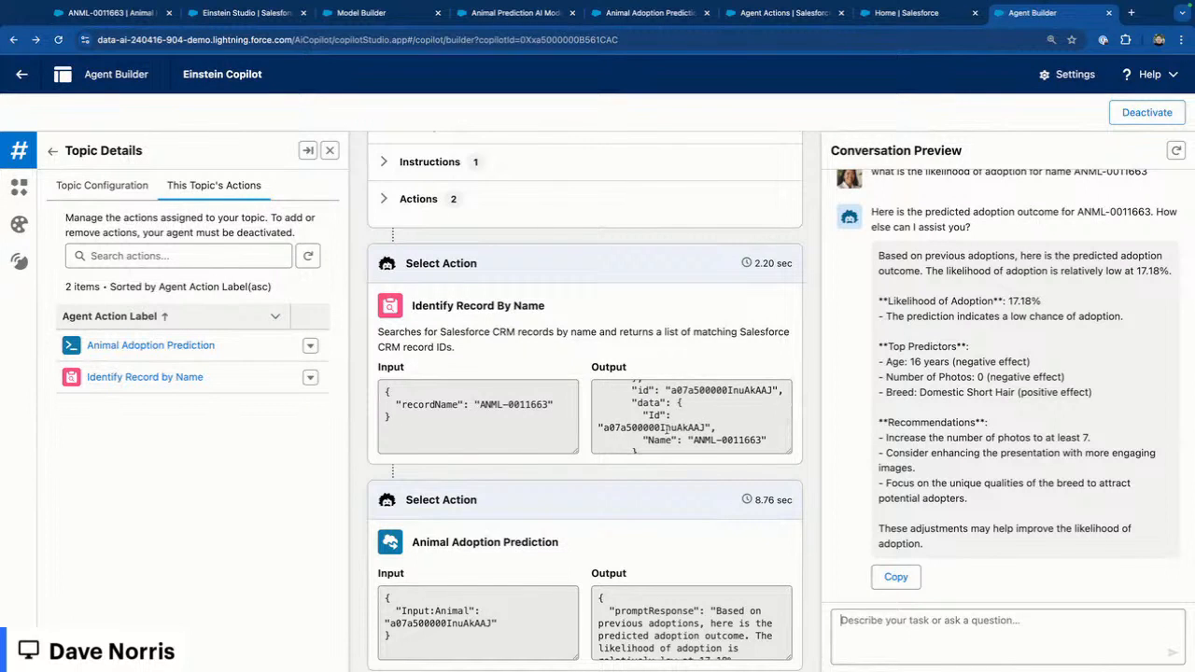
pyautogui.scroll(-3, 653, 497)
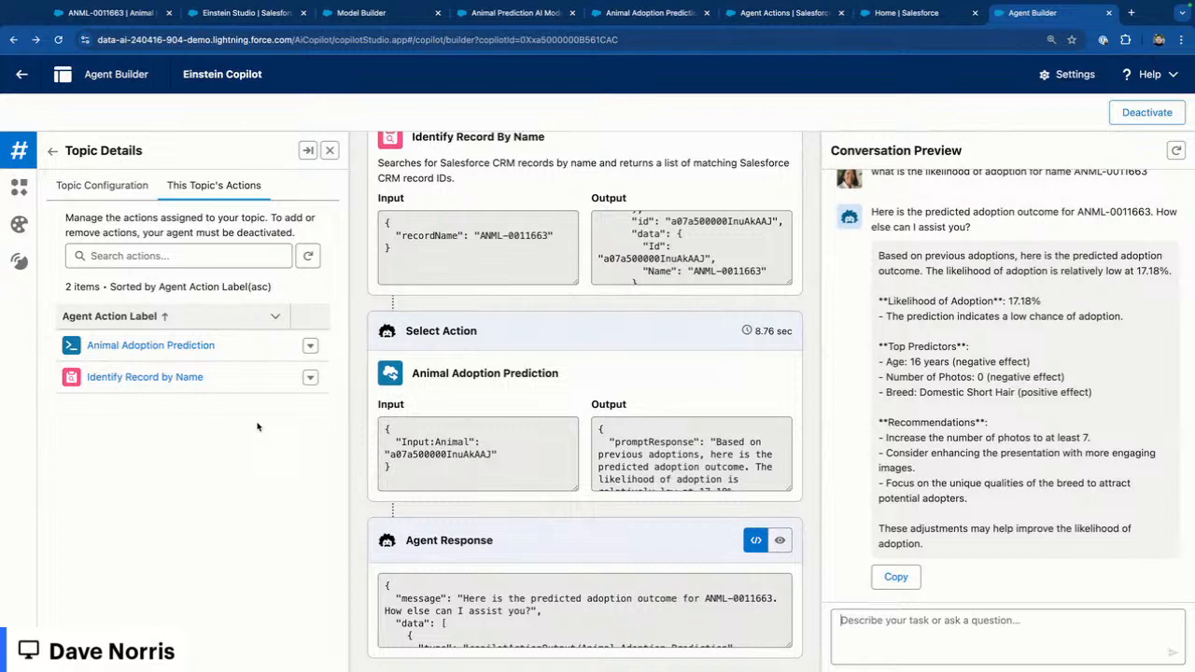
# Switch to the Coral Cloud app's Animals list and clear the Einstein assistant's chat history.
pyautogui.click(112, 17)
pyautogui.click(219, 107)
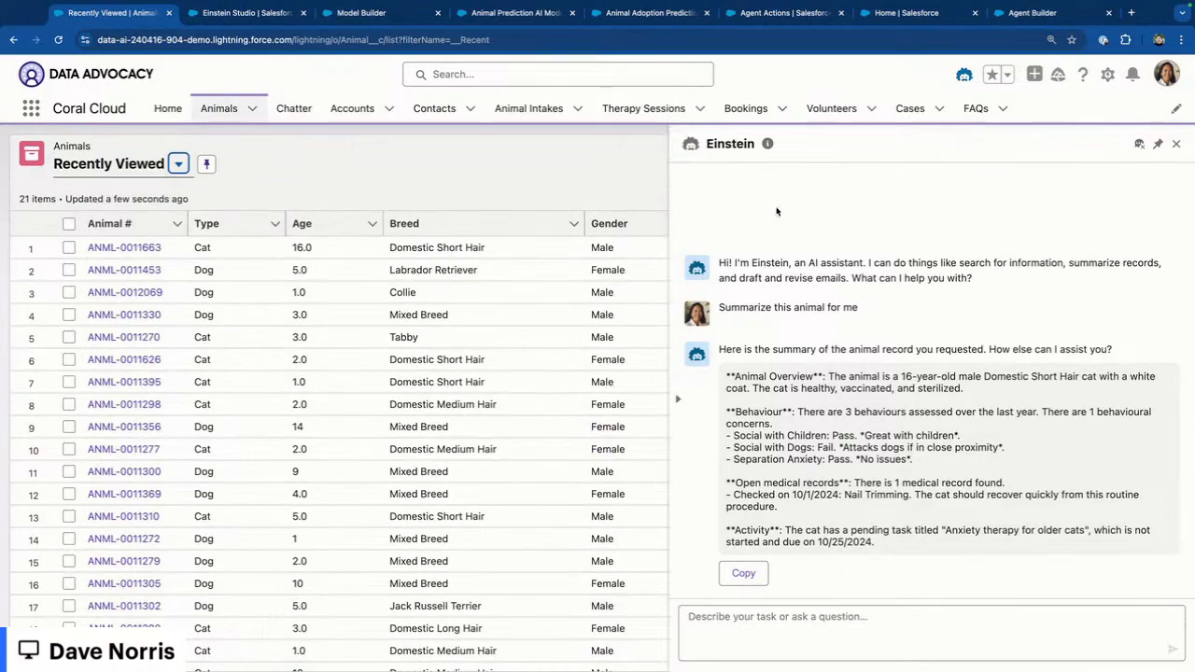
pyautogui.click(1139, 143)
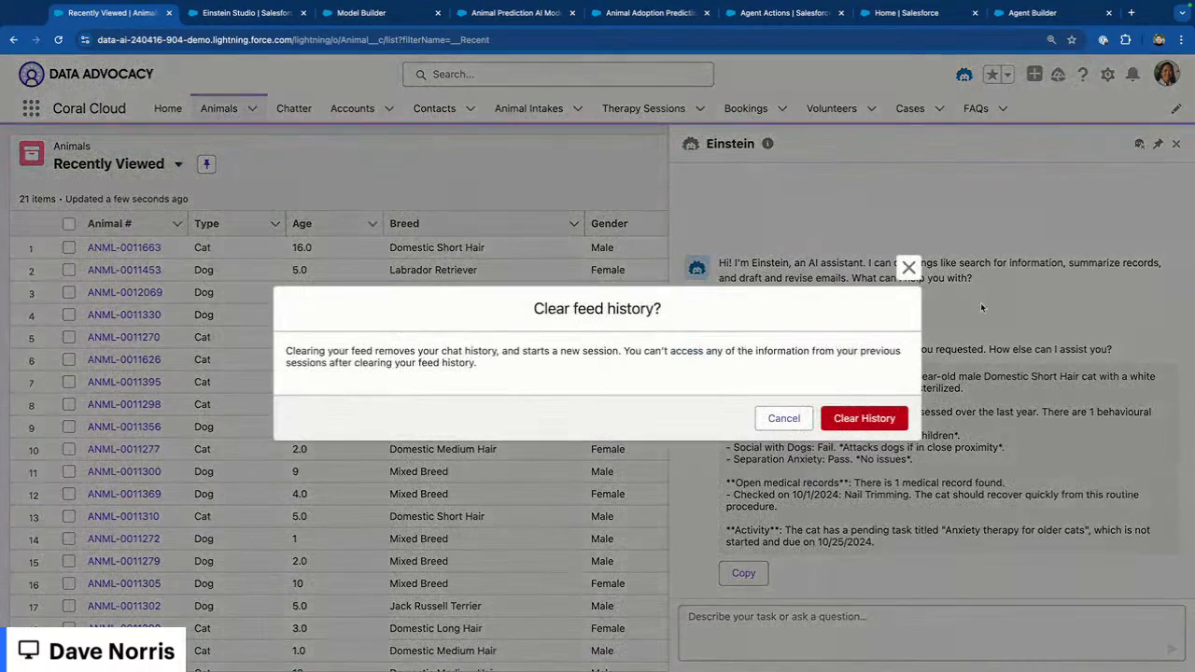
pyautogui.click(864, 418)
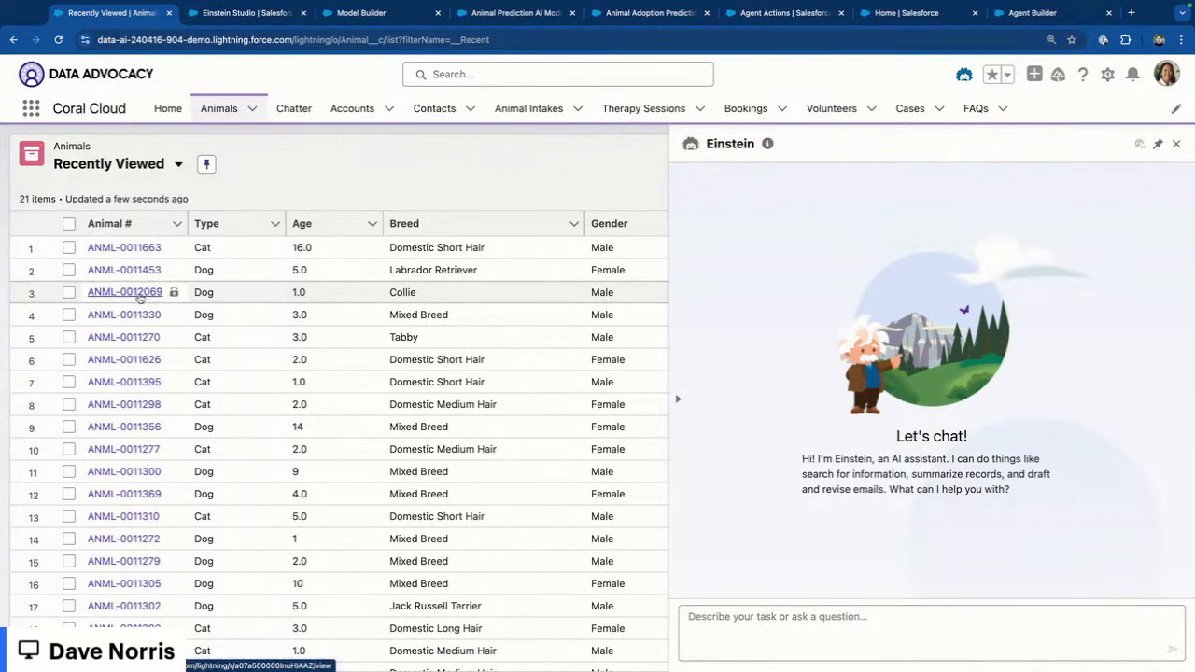
# Open animal record ANML-0012069 and ask the Einstein assistant "Is this animal likely to be adopted?".
pyautogui.click(139, 294)
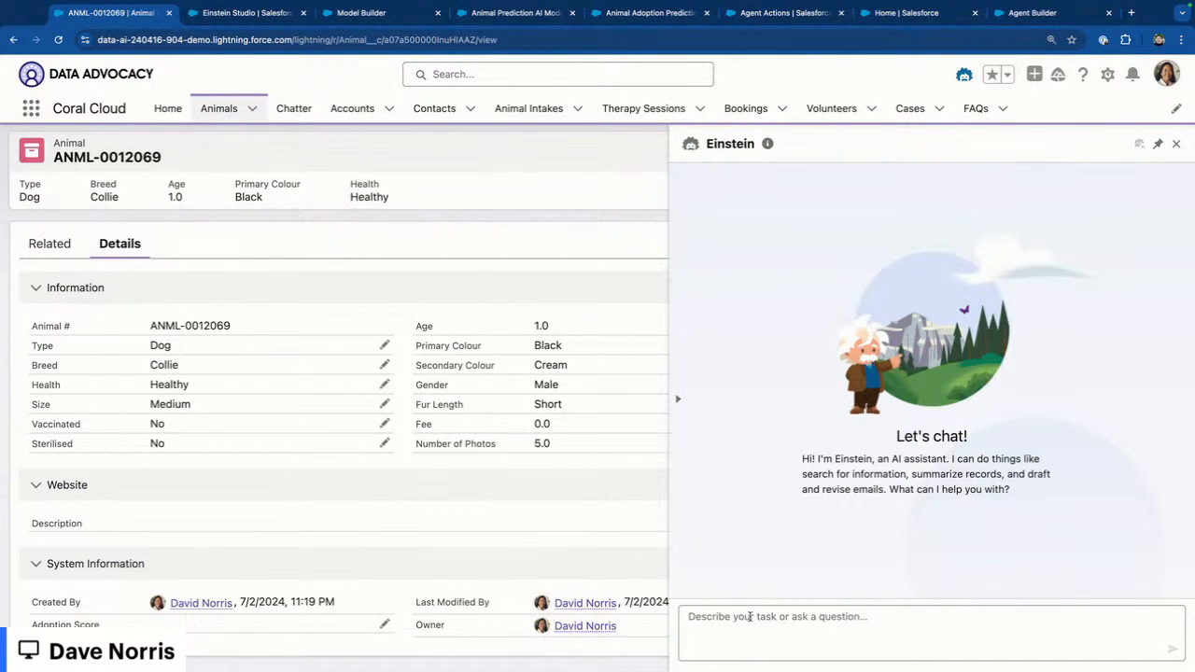
pyautogui.click(749, 616)
pyautogui.write('Is this animal likely to be adopted?')
pyautogui.press('Return')
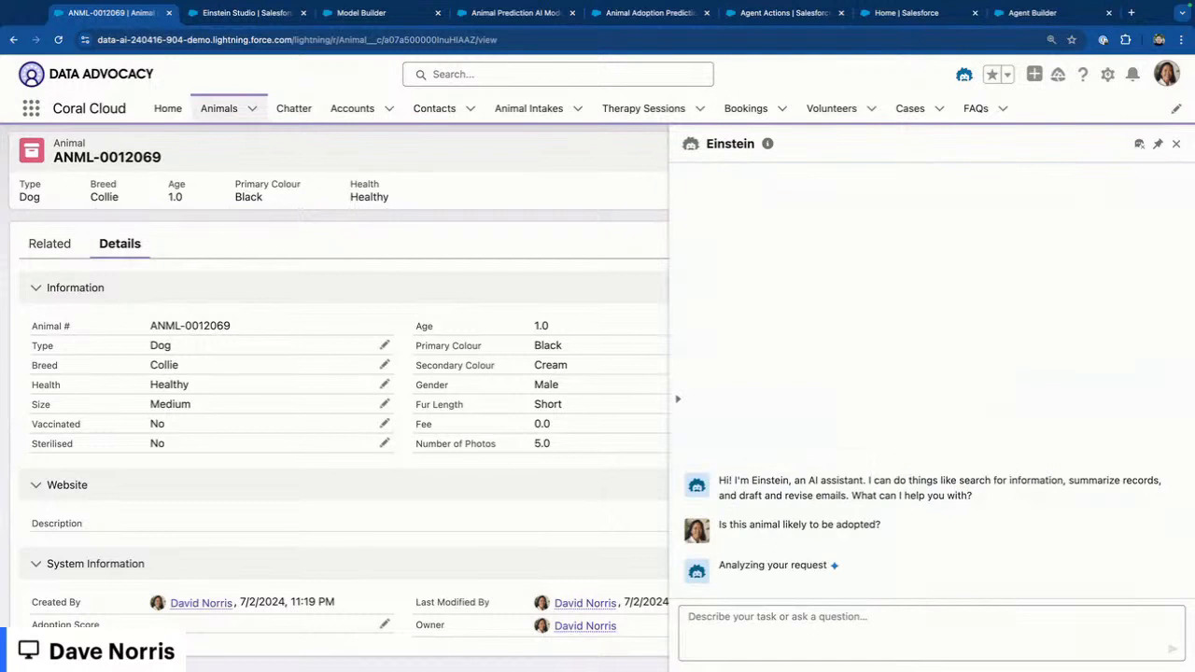